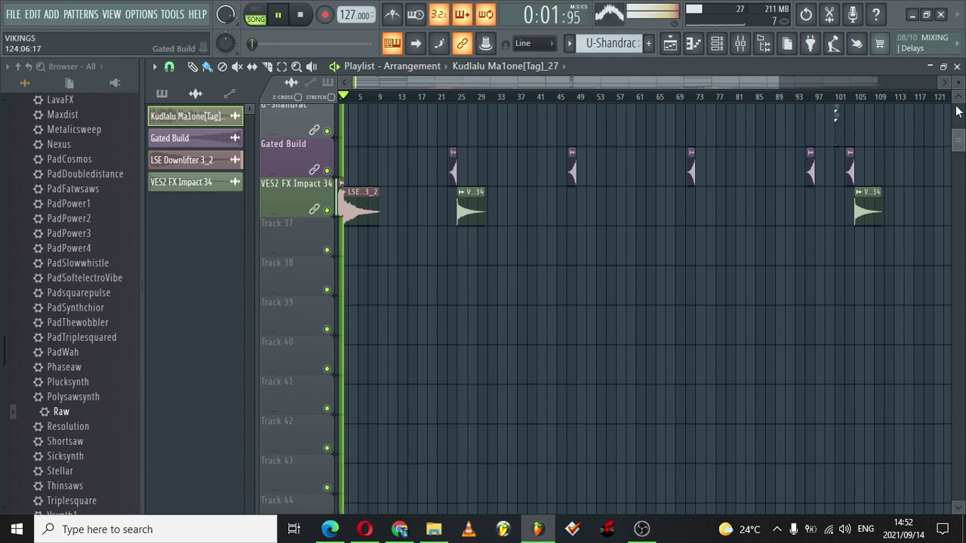
- Add a Fruity dB meter to effect slot 4 of the Master mixer track
{"action": "left_click", "coordinate": [743, 44]}
{"action": "left_click", "coordinate": [188, 192]}
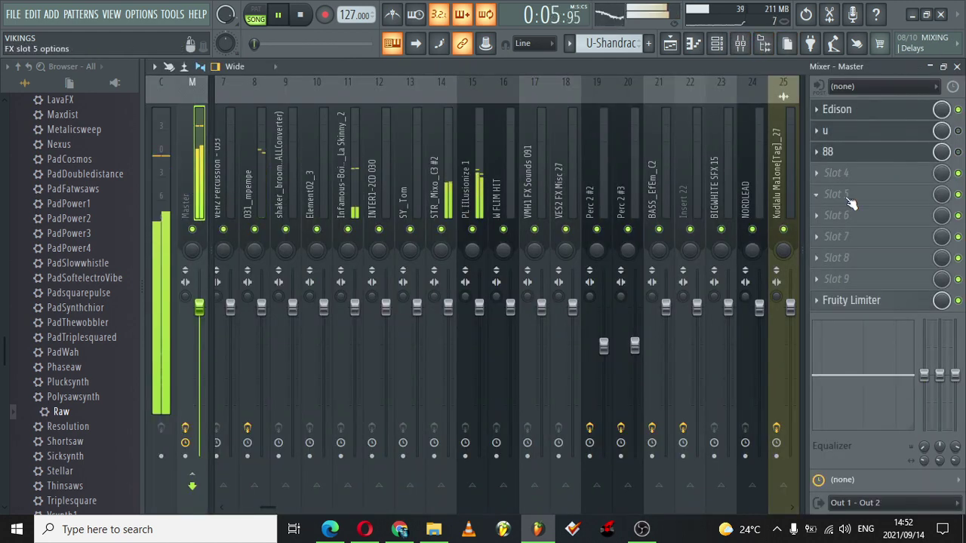
{"action": "left_click", "coordinate": [805, 173]}
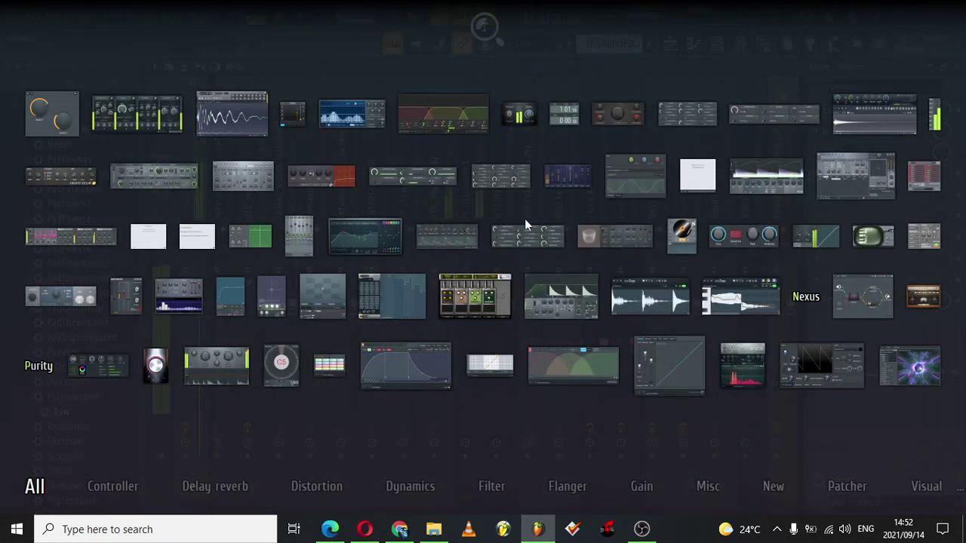
{"action": "left_click", "coordinate": [937, 113]}
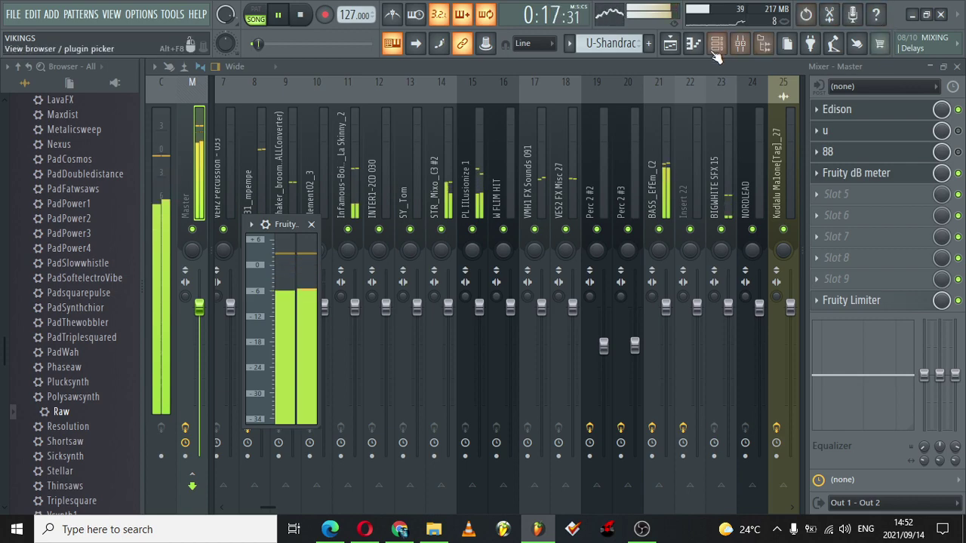
- Open the Bd274A-EQ Kick pattern from the playlist in the piano roll, shrink the velocity lane and show all its notes
{"action": "left_click", "coordinate": [672, 45]}
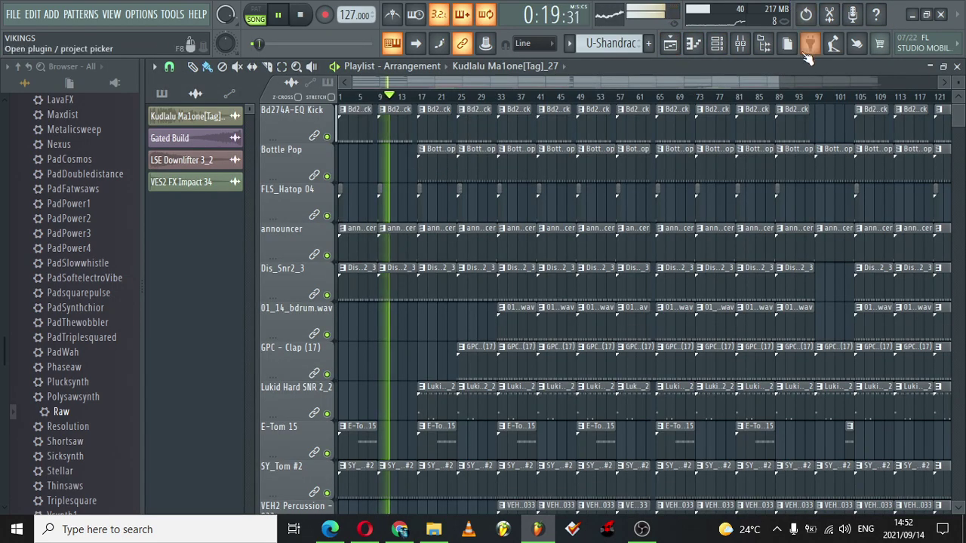
{"action": "left_click_drag", "start_coordinate": [775, 81], "coordinate": [487, 83]}
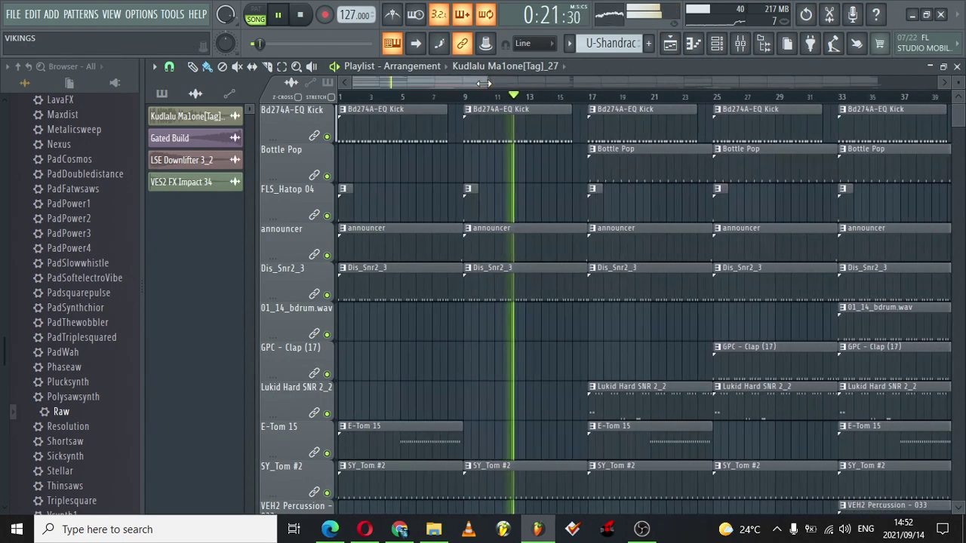
{"action": "double_click", "coordinate": [495, 127]}
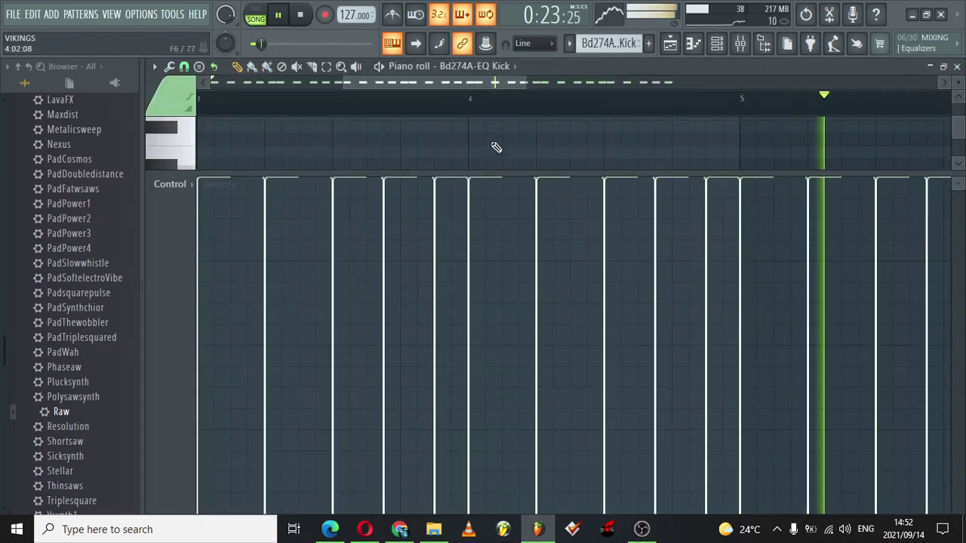
{"action": "left_click_drag", "start_coordinate": [485, 170], "coordinate": [554, 511]}
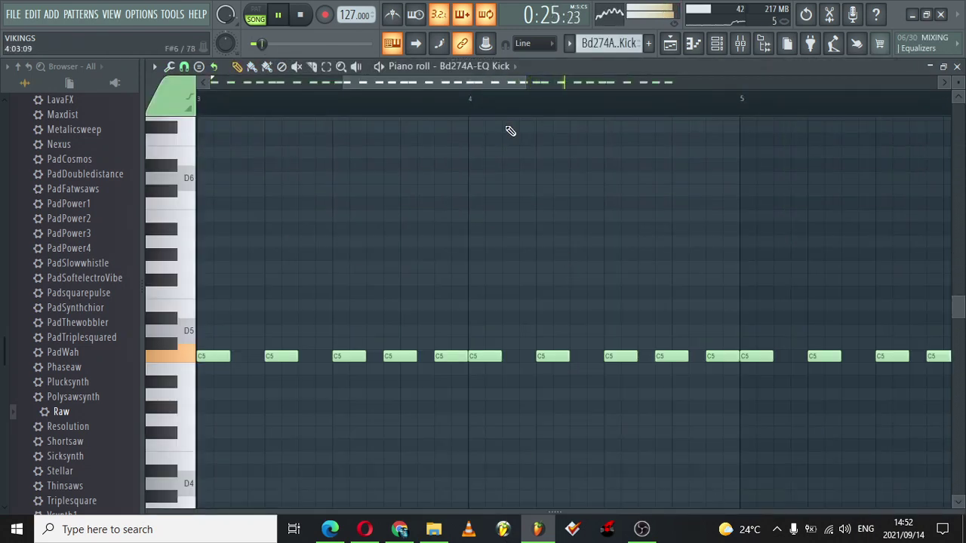
{"action": "left_click_drag", "start_coordinate": [483, 88], "coordinate": [771, 81]}
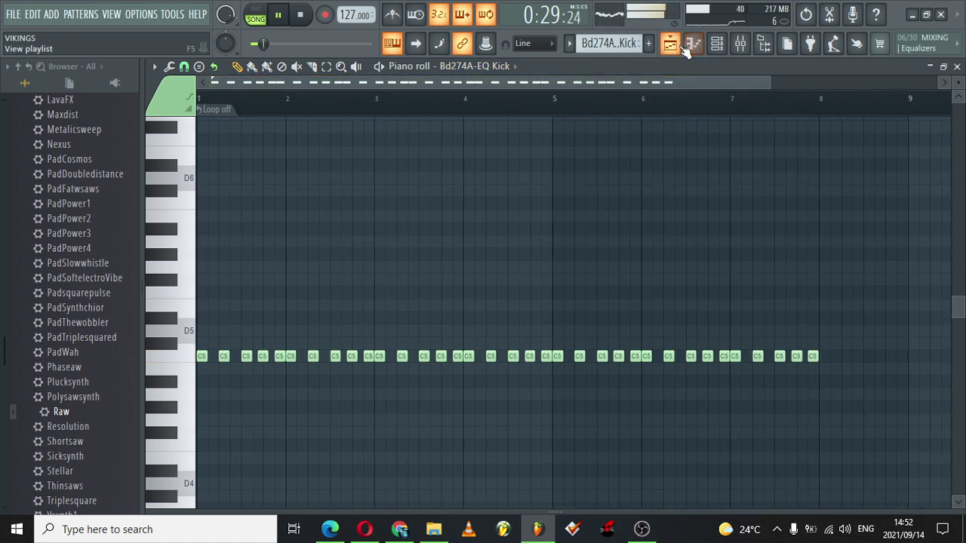
- Select the PL IILusionize 1 pattern in the playlist and view its chord notes in the piano roll
{"action": "left_click", "coordinate": [684, 47]}
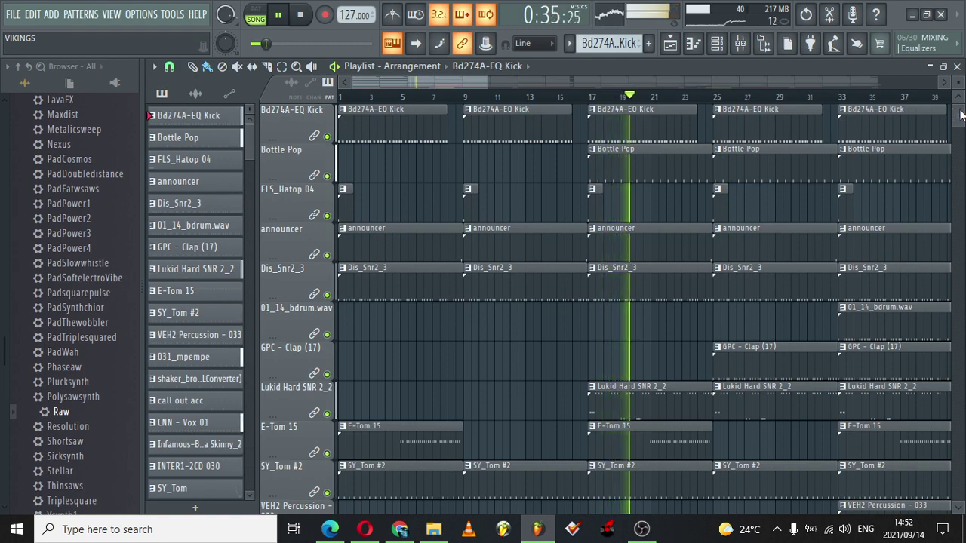
{"action": "left_click_drag", "start_coordinate": [955, 113], "coordinate": [961, 135]}
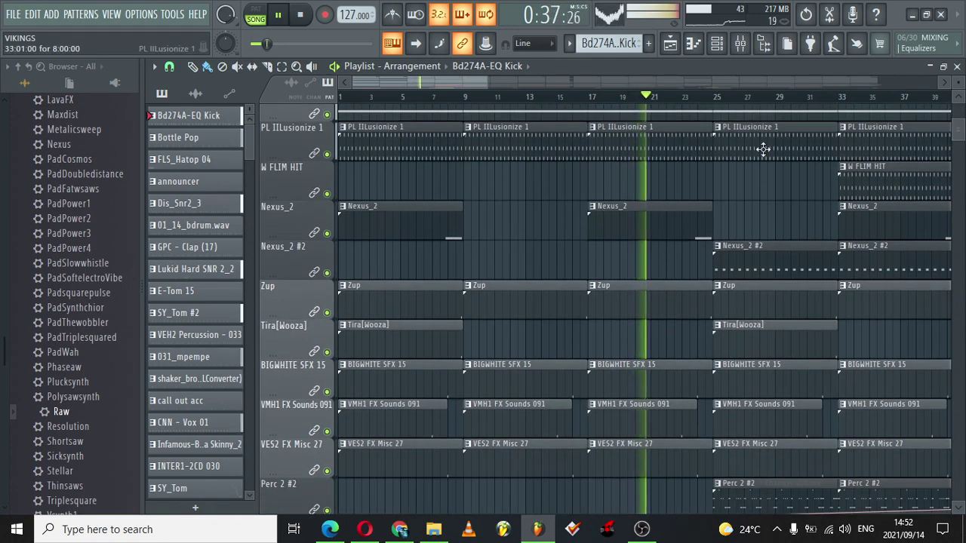
{"action": "left_click", "coordinate": [612, 149]}
{"action": "left_click", "coordinate": [723, 43]}
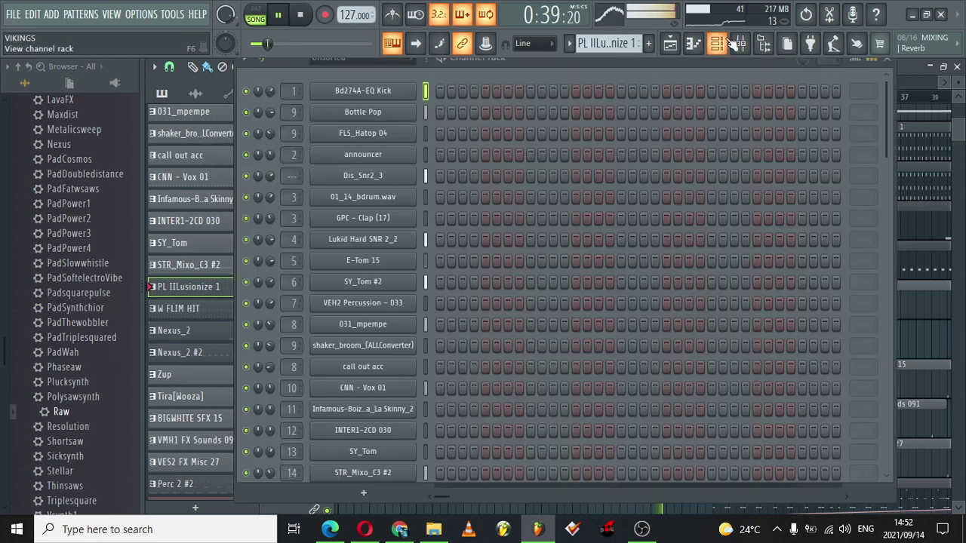
{"action": "scroll", "coordinate": [863, 415], "scroll_direction": "down", "scroll_amount": 5}
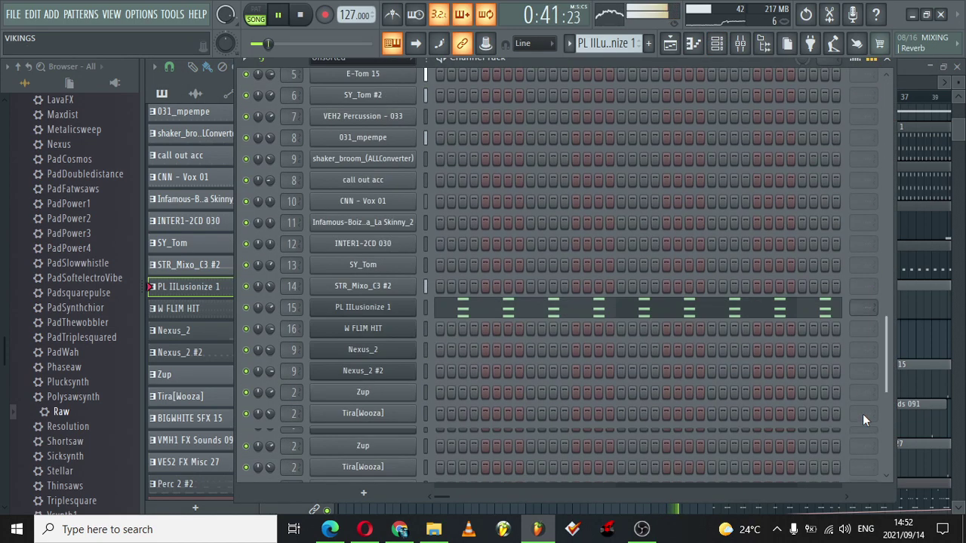
{"action": "left_click", "coordinate": [451, 182]}
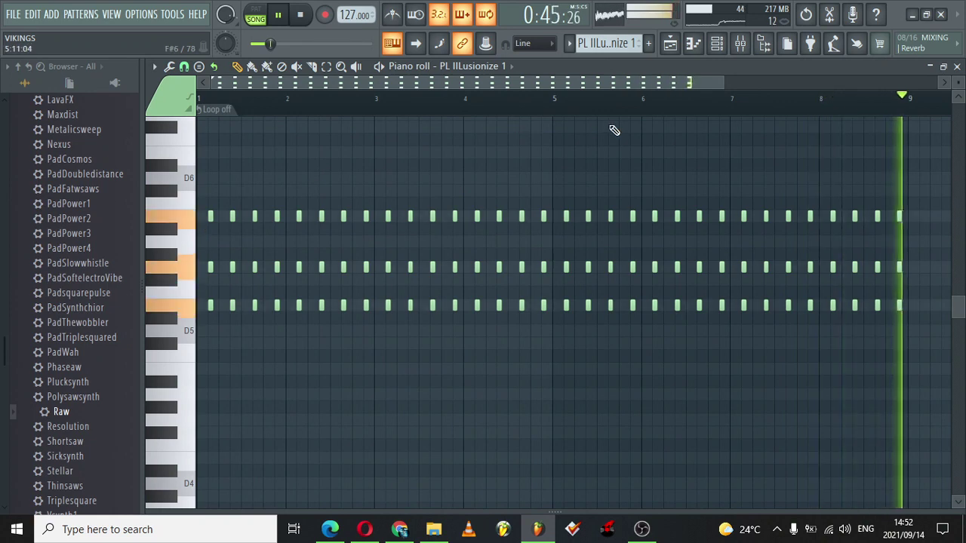
- Open the Nexus instrument on the PL IILusionize 1 channel and view its preset library
{"action": "left_click", "coordinate": [717, 44]}
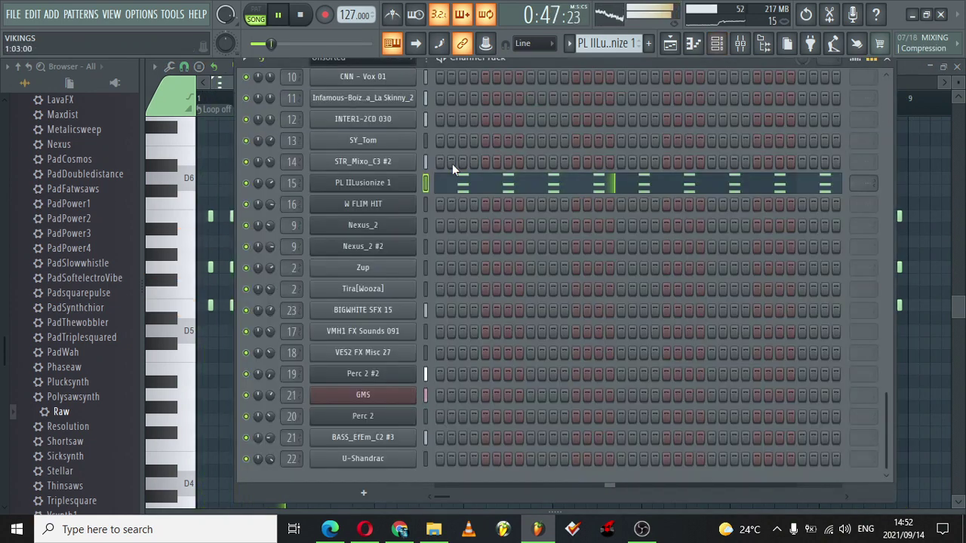
{"action": "left_click", "coordinate": [377, 186]}
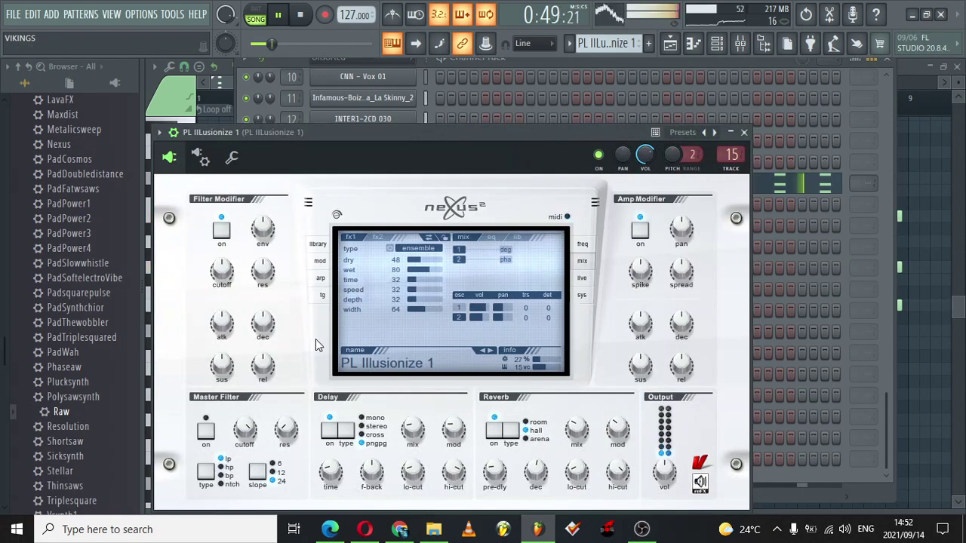
{"action": "left_click", "coordinate": [317, 245]}
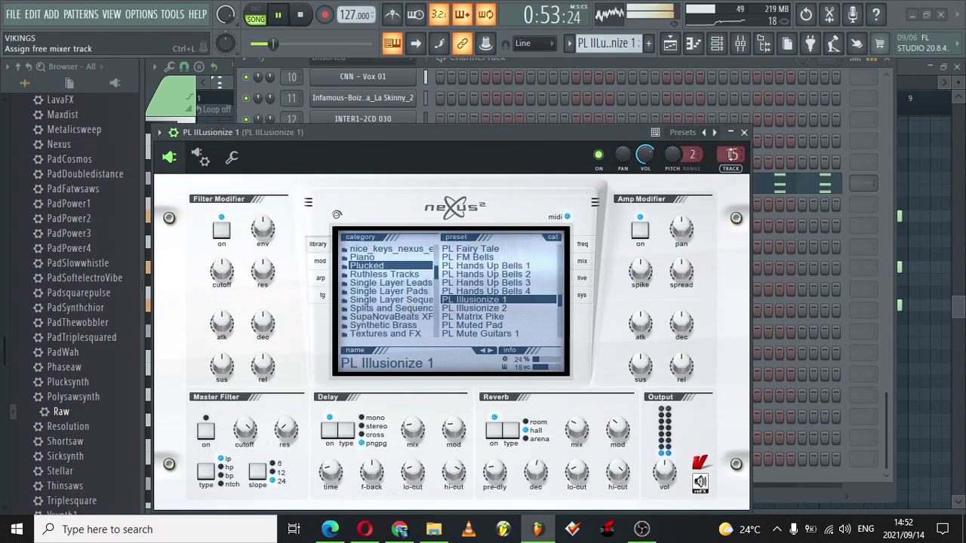
{"action": "left_click", "coordinate": [744, 134]}
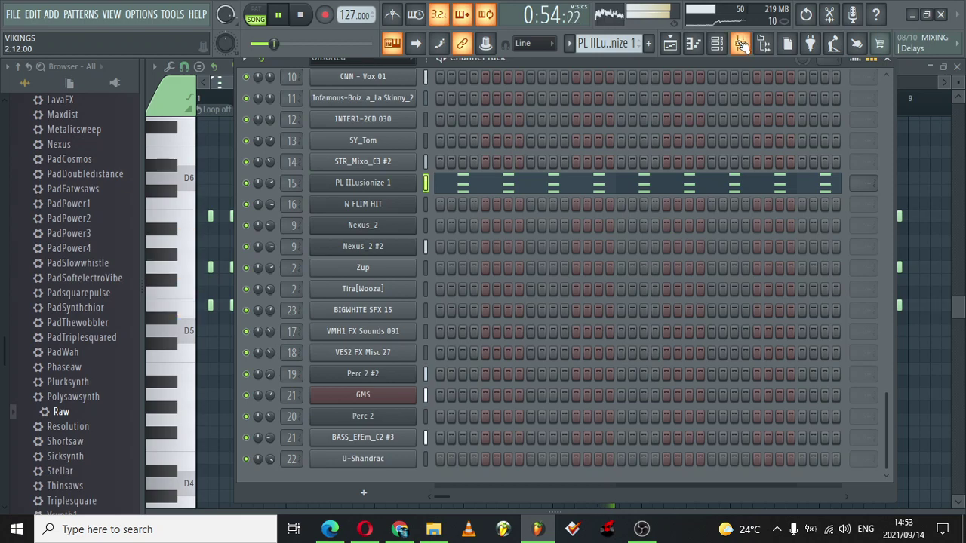
- Reopen the PL IILusionize 1 channel's instrument and inspect its mixer track 15
{"action": "left_click", "coordinate": [406, 187]}
{"action": "left_click", "coordinate": [720, 44]}
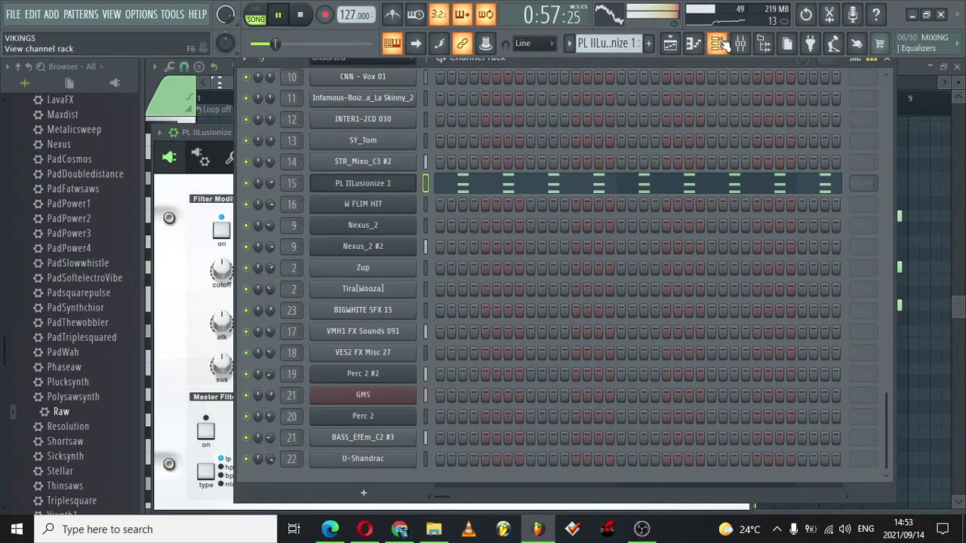
{"action": "left_click", "coordinate": [740, 44]}
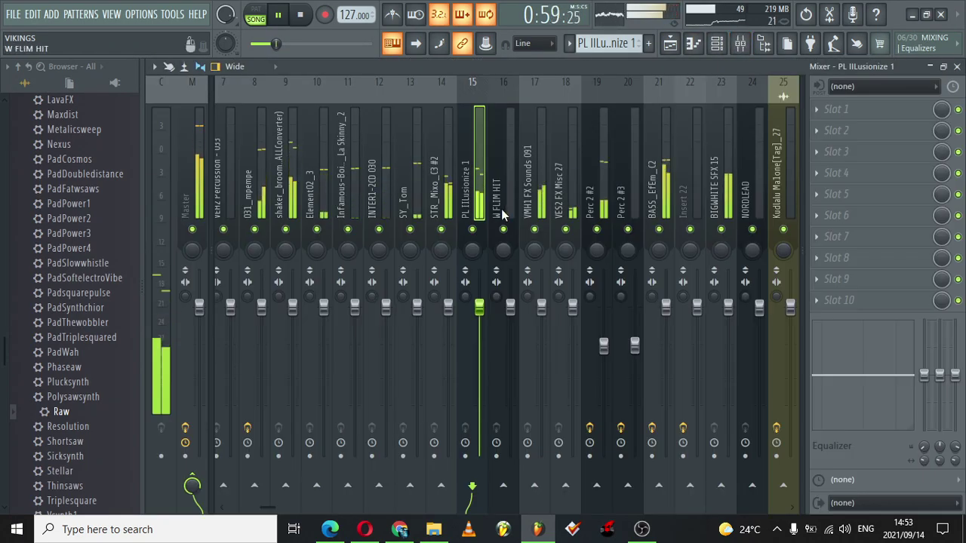
- Pick the W FLIM HIT pattern in the playlist and check which Nexus preset its channel uses
{"action": "left_click", "coordinate": [670, 44]}
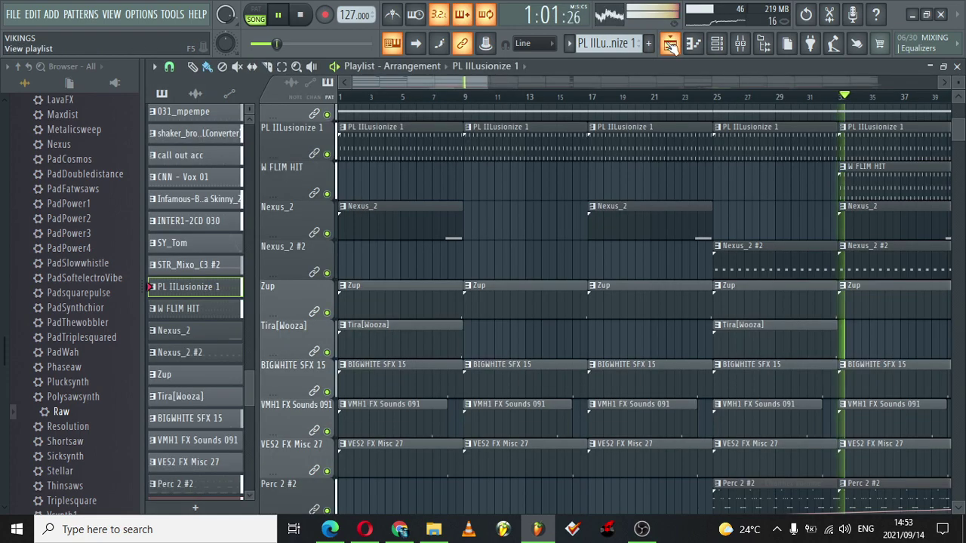
{"action": "left_click_drag", "start_coordinate": [486, 82], "coordinate": [630, 85]}
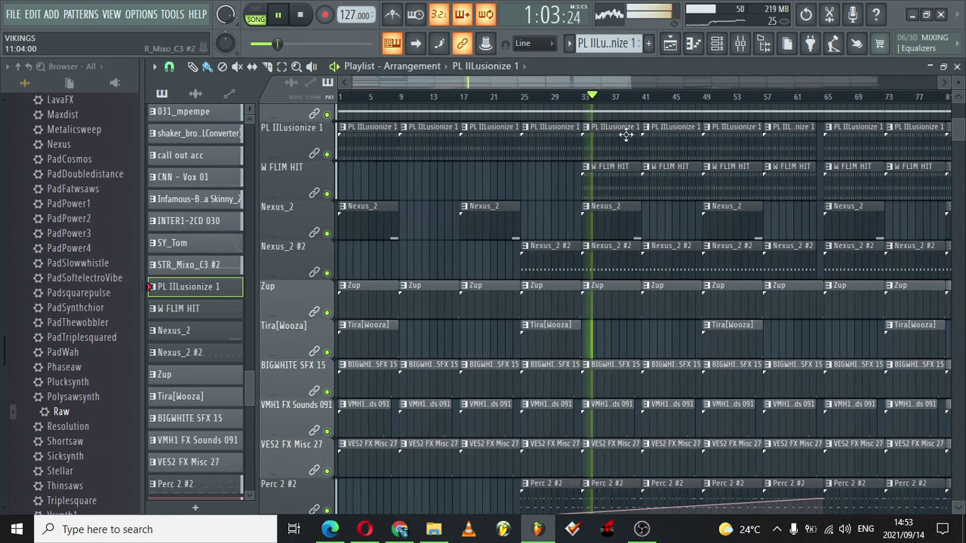
{"action": "left_click", "coordinate": [610, 168]}
{"action": "left_click", "coordinate": [716, 43]}
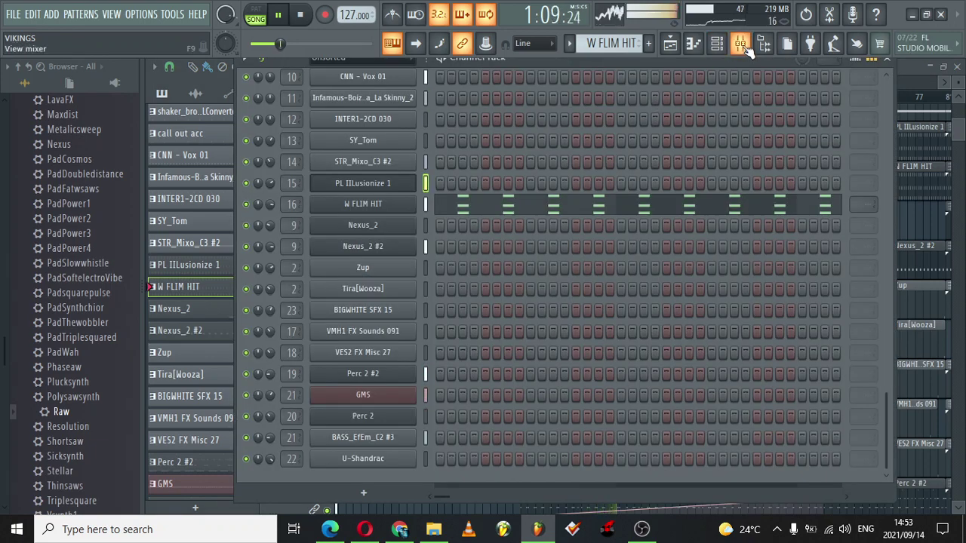
{"action": "left_click", "coordinate": [359, 208]}
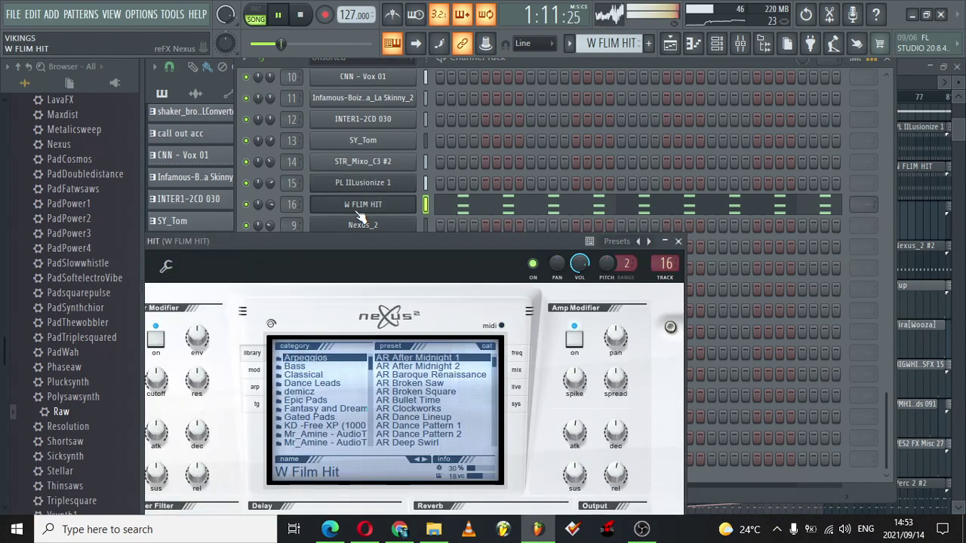
{"action": "left_click", "coordinate": [677, 242]}
- Open the STR_Mixo_C3 #2 pattern from the playlist in the piano roll and view its full note range
{"action": "left_click", "coordinate": [670, 45]}
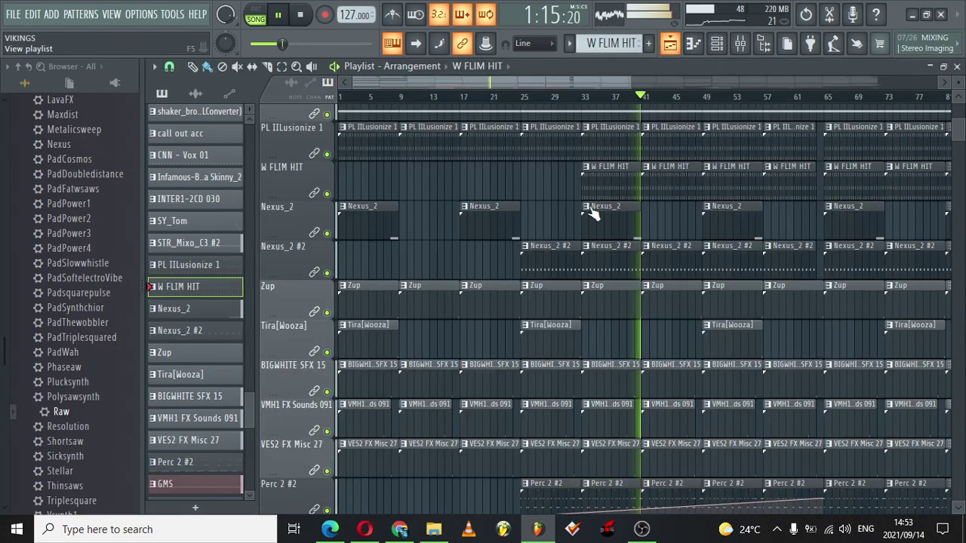
{"action": "double_click", "coordinate": [604, 118]}
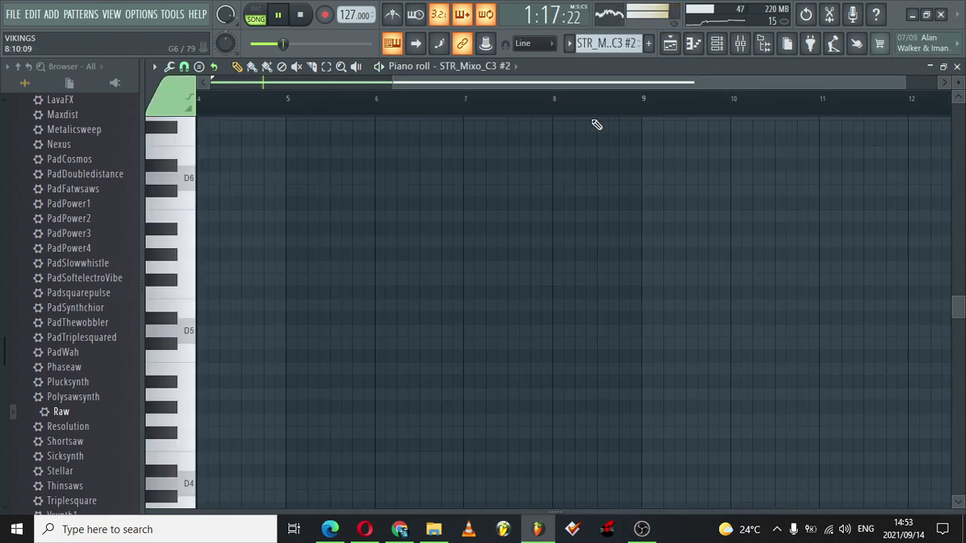
{"action": "left_click_drag", "start_coordinate": [687, 85], "coordinate": [201, 101]}
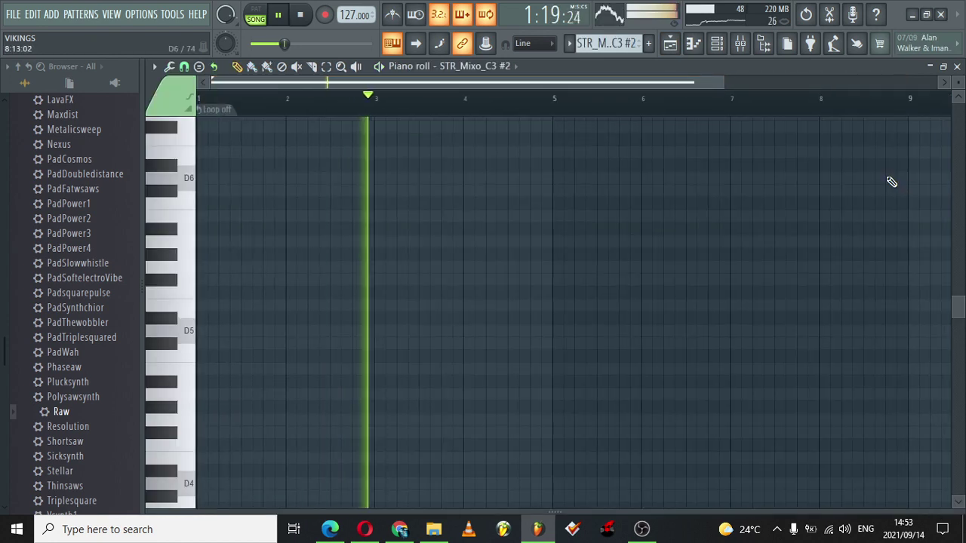
{"action": "left_click_drag", "start_coordinate": [957, 306], "coordinate": [956, 422]}
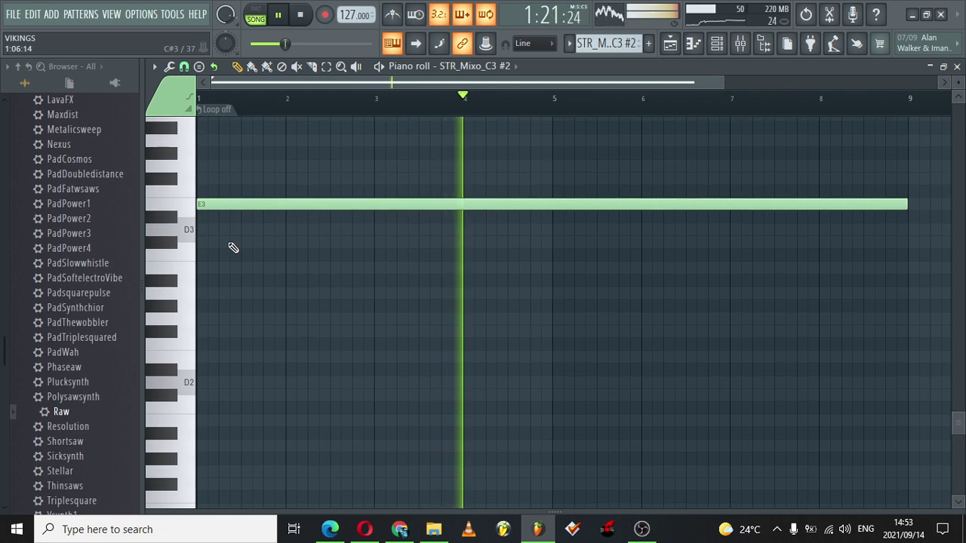
- Select the Nexus_2 #2 pattern, check its channel's Nexus preset, and view its notes in the piano roll
{"action": "left_click", "coordinate": [670, 45]}
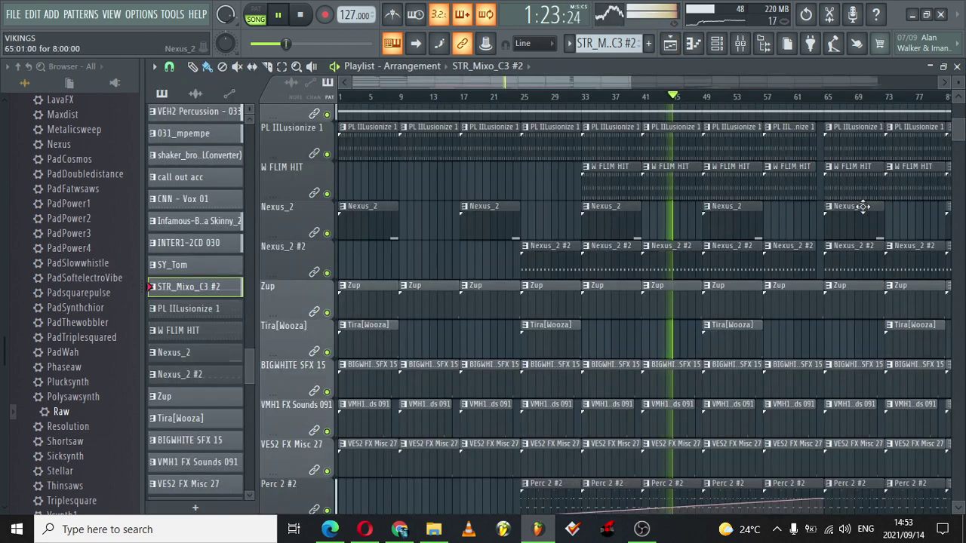
{"action": "left_click", "coordinate": [543, 261]}
{"action": "left_click", "coordinate": [716, 43]}
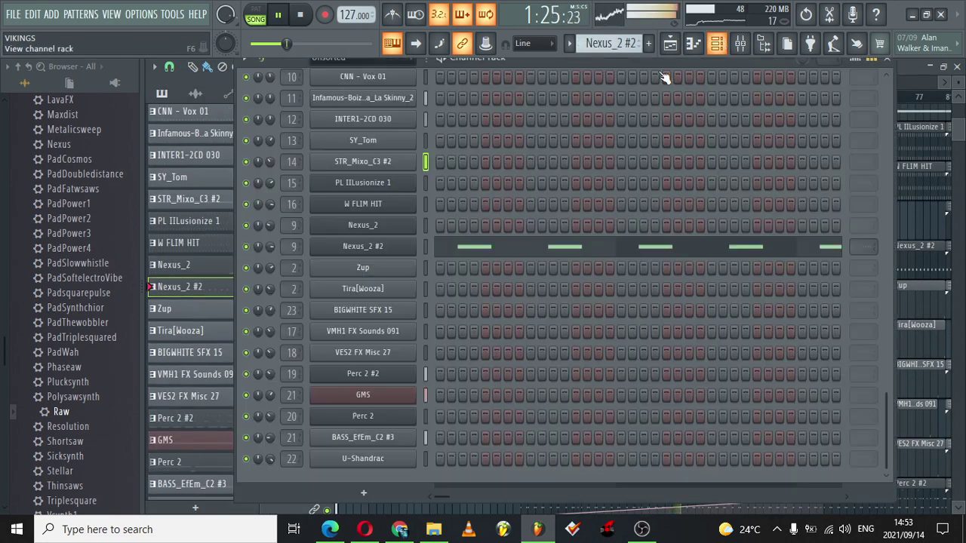
{"action": "left_click", "coordinate": [372, 251]}
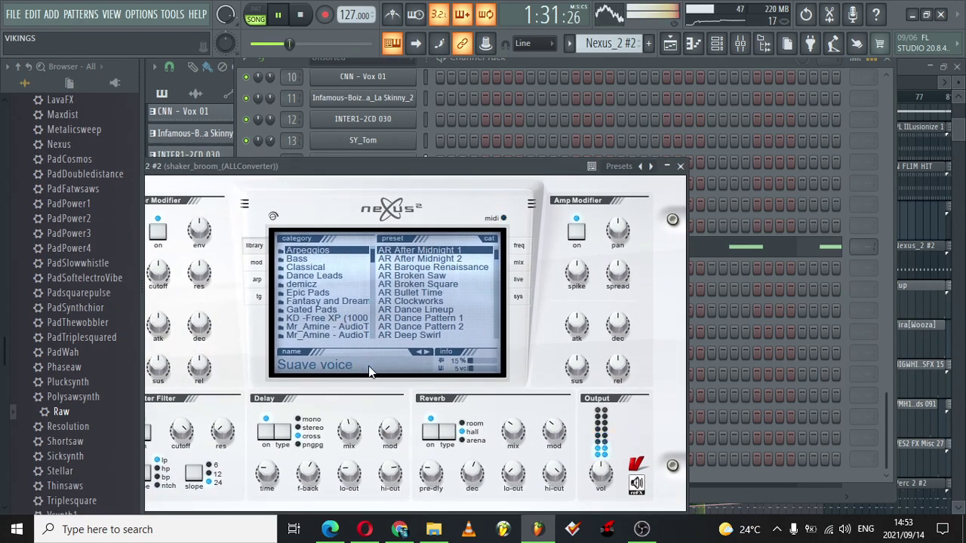
{"action": "left_click", "coordinate": [680, 167]}
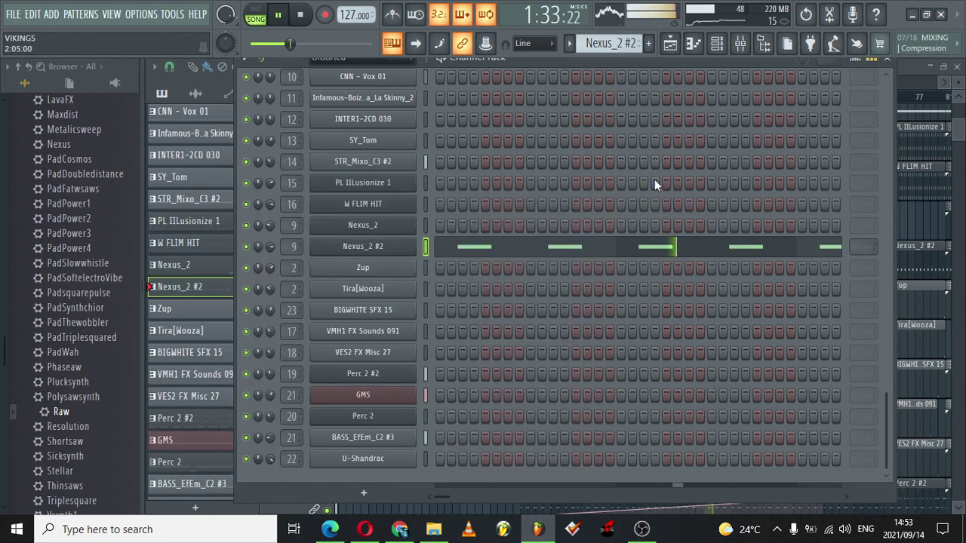
{"action": "left_click", "coordinate": [539, 251]}
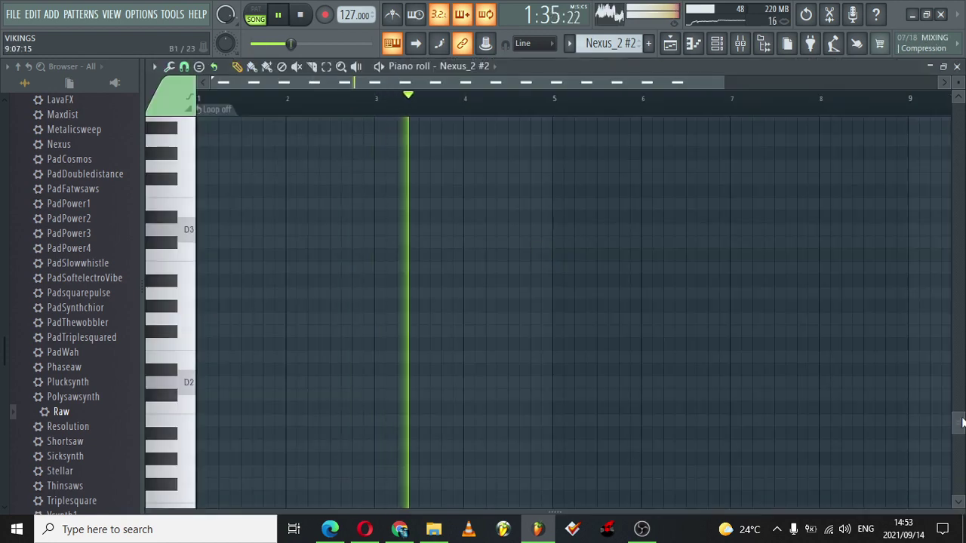
{"action": "left_click_drag", "start_coordinate": [961, 308], "coordinate": [961, 271]}
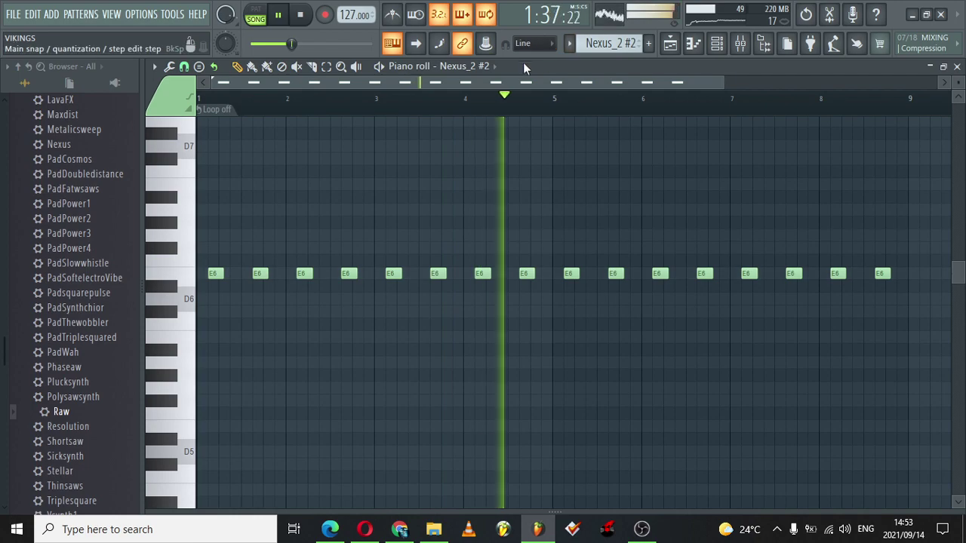
- Open the Perc 2 #2 pattern from the playlist in the piano roll to view its notes
{"action": "left_click", "coordinate": [678, 47]}
{"action": "left_click_drag", "start_coordinate": [576, 85], "coordinate": [647, 82]}
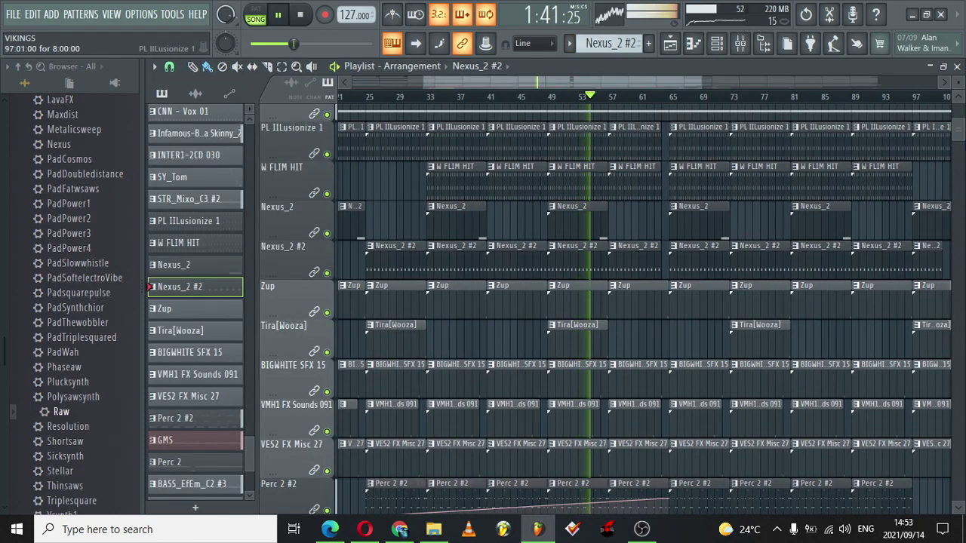
{"action": "left_click_drag", "start_coordinate": [962, 132], "coordinate": [962, 138]}
{"action": "double_click", "coordinate": [679, 207]}
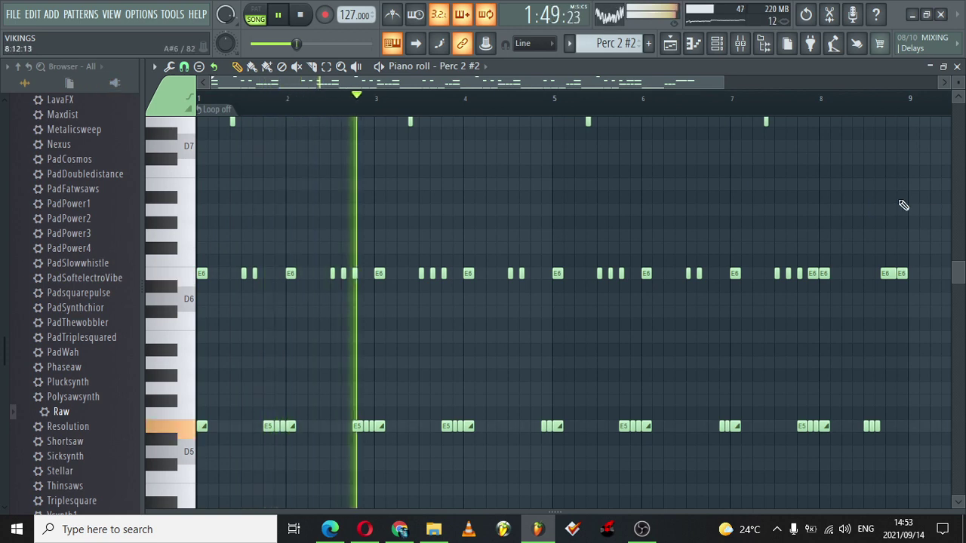
- View the lower notes of Perc 2 #2, and open the Perc 2 pattern in the piano roll to view its notes
{"action": "scroll", "coordinate": [922, 290], "scroll_direction": "down", "scroll_amount": 4}
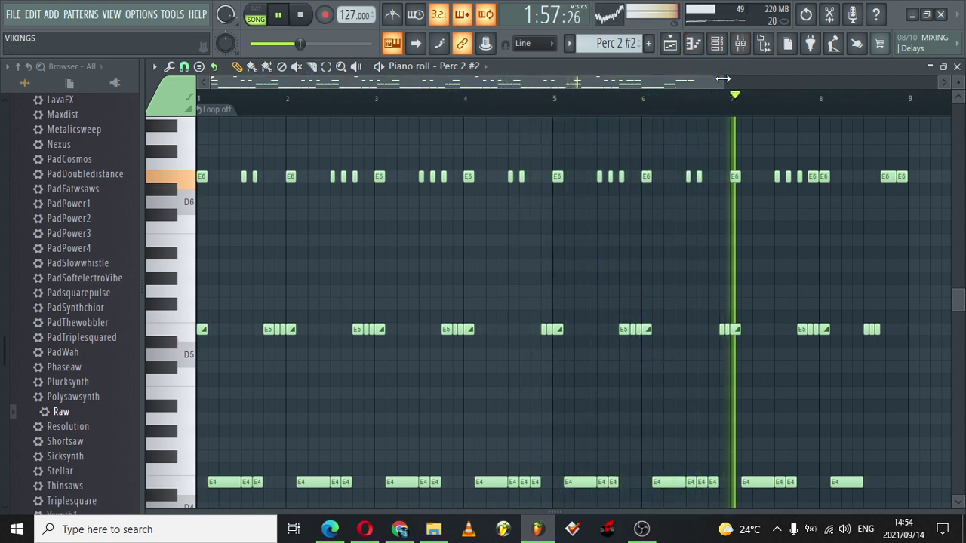
{"action": "left_click", "coordinate": [670, 45]}
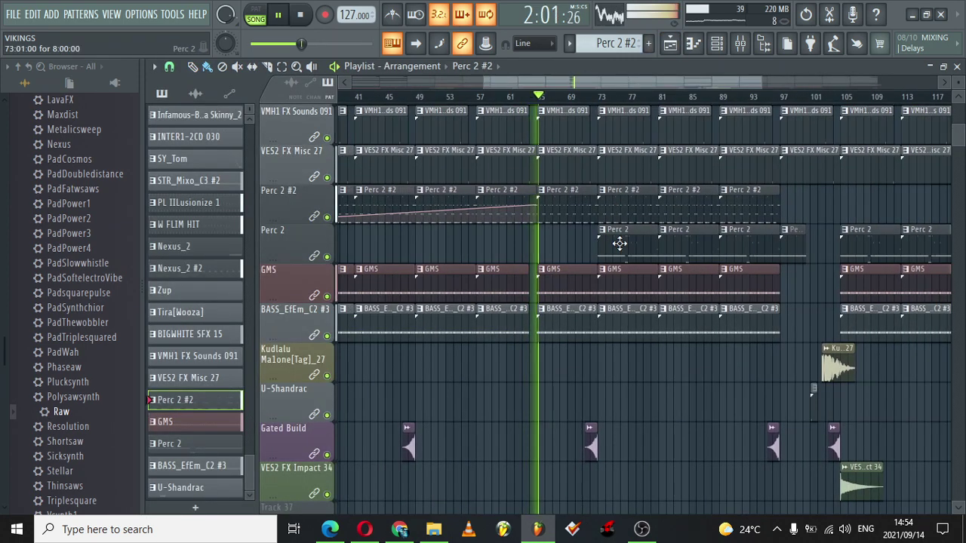
{"action": "double_click", "coordinate": [626, 241]}
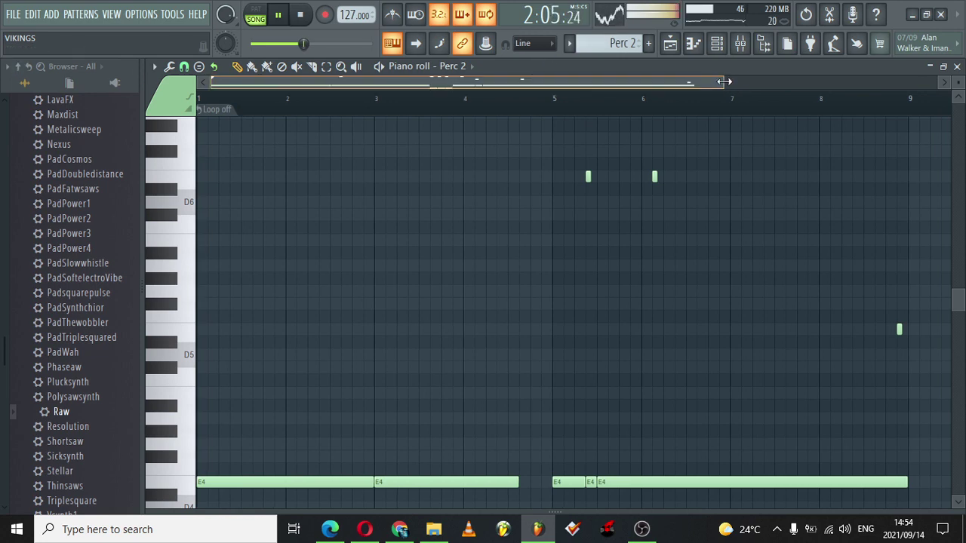
{"action": "left_click_drag", "start_coordinate": [723, 80], "coordinate": [929, 109]}
{"action": "left_click_drag", "start_coordinate": [957, 295], "coordinate": [958, 273]}
{"action": "left_click", "coordinate": [672, 45]}
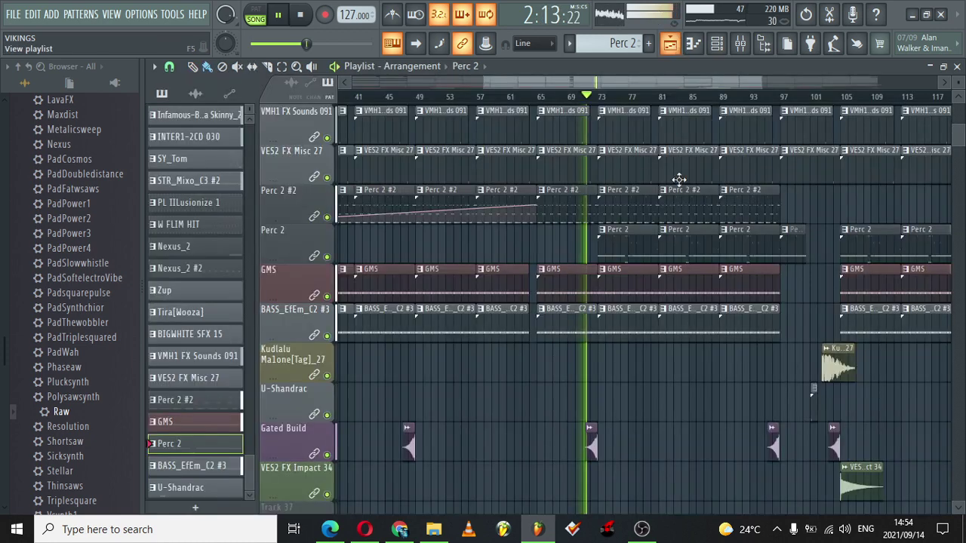
- Check the Perc 2 channel's synth settings and its mixer track, and return to the playlist
{"action": "left_click", "coordinate": [716, 43]}
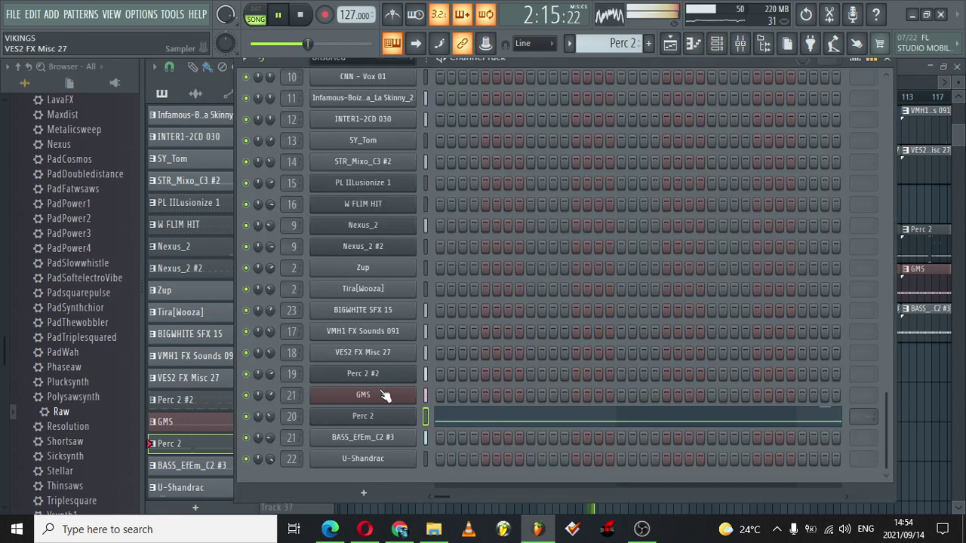
{"action": "left_click", "coordinate": [368, 421]}
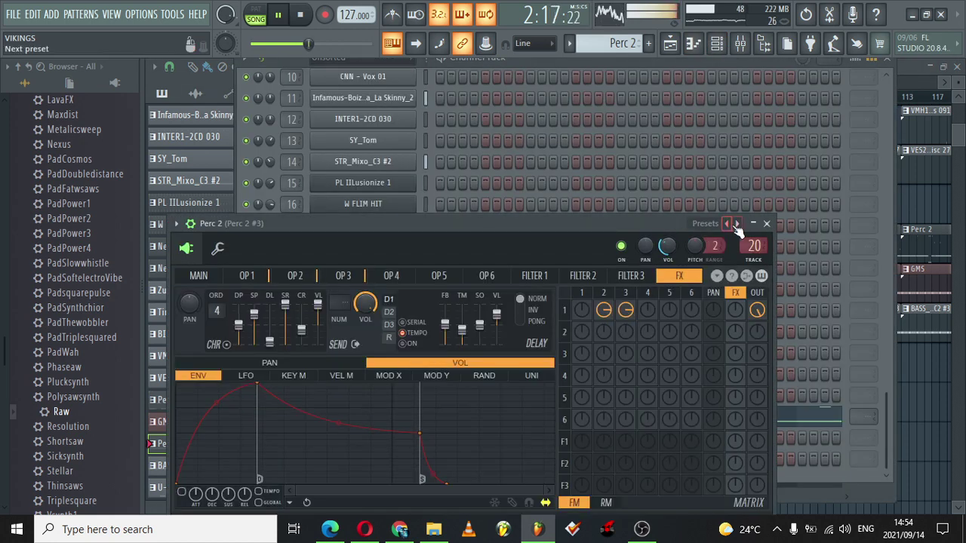
{"action": "left_click", "coordinate": [744, 47]}
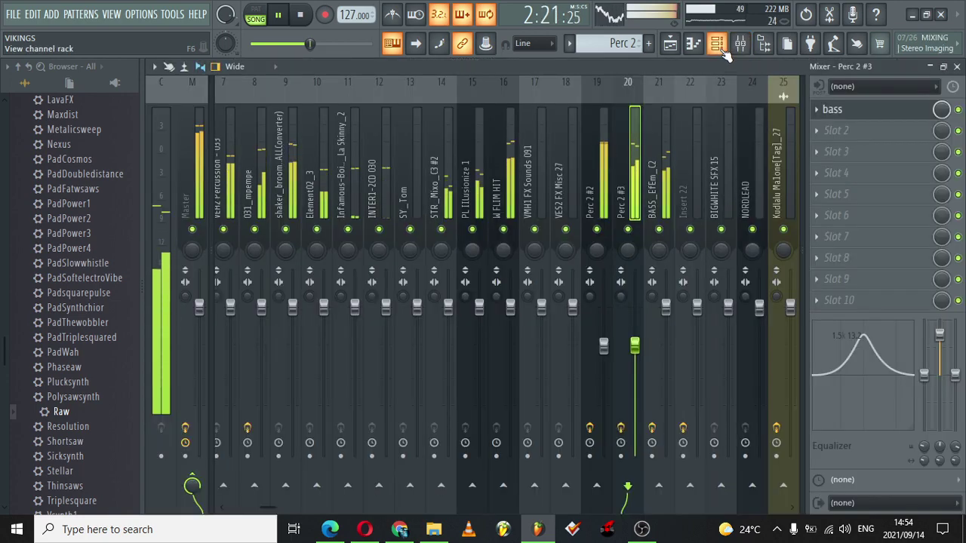
{"action": "left_click", "coordinate": [671, 44]}
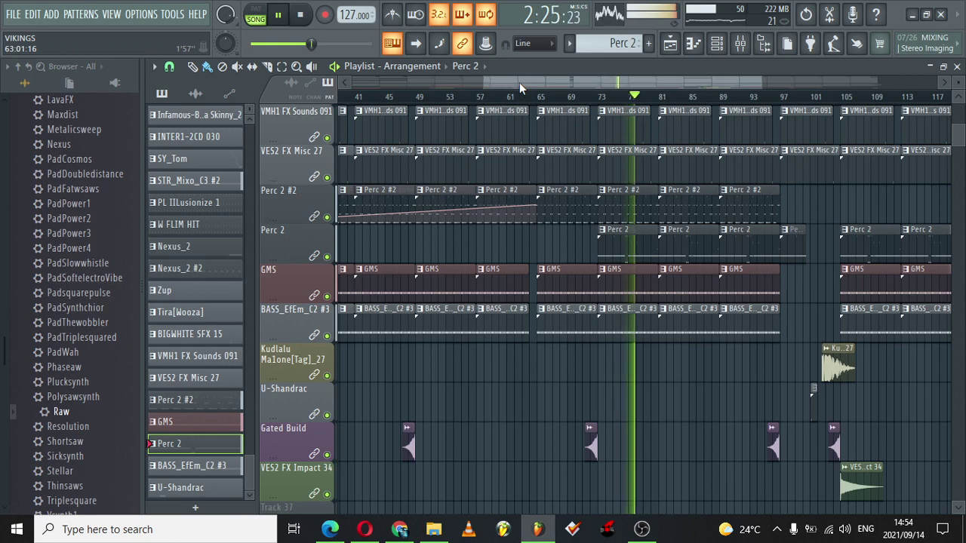
- Open the GMS pattern from the playlist around bar 90 in the piano roll and view its notes
{"action": "left_click_drag", "start_coordinate": [512, 82], "coordinate": [550, 83]}
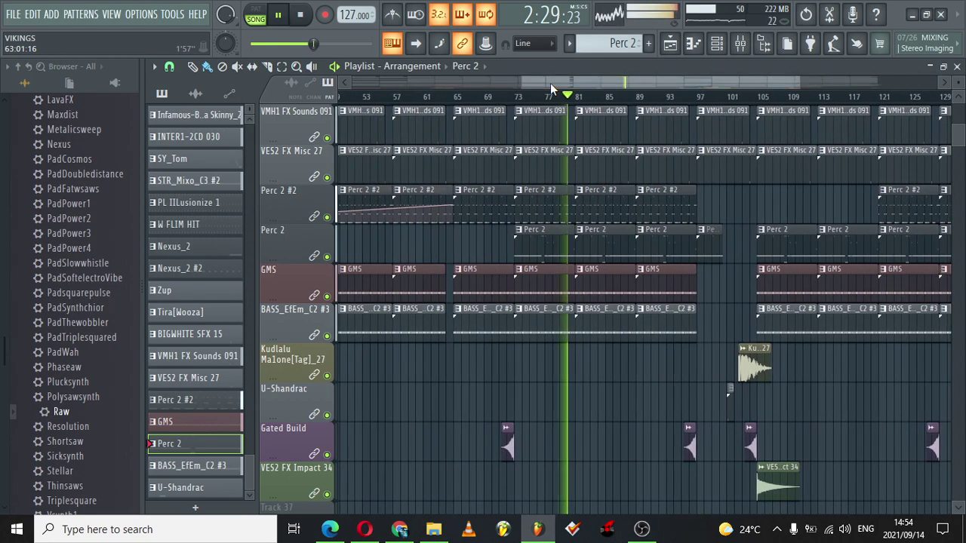
{"action": "left_click_drag", "start_coordinate": [687, 83], "coordinate": [559, 94]}
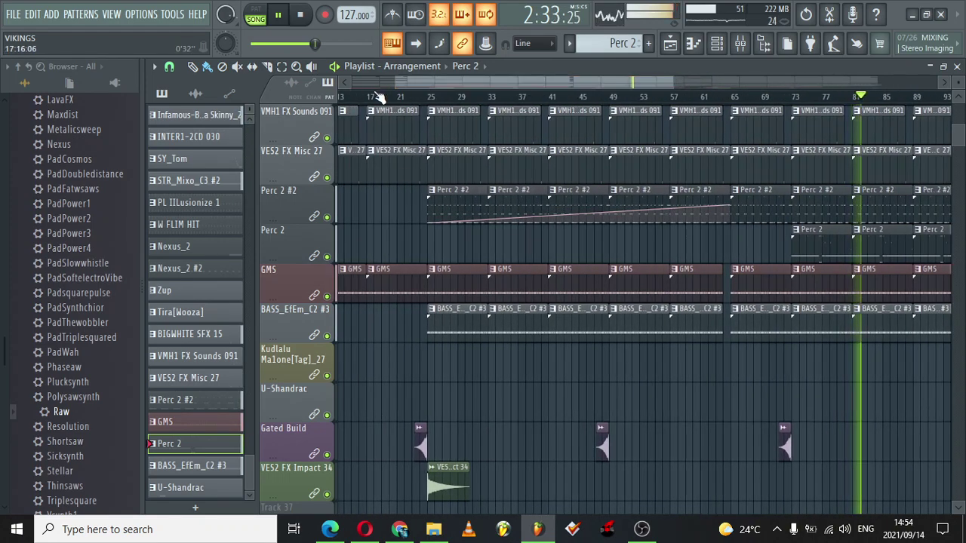
{"action": "left_click_drag", "start_coordinate": [429, 82], "coordinate": [663, 77]}
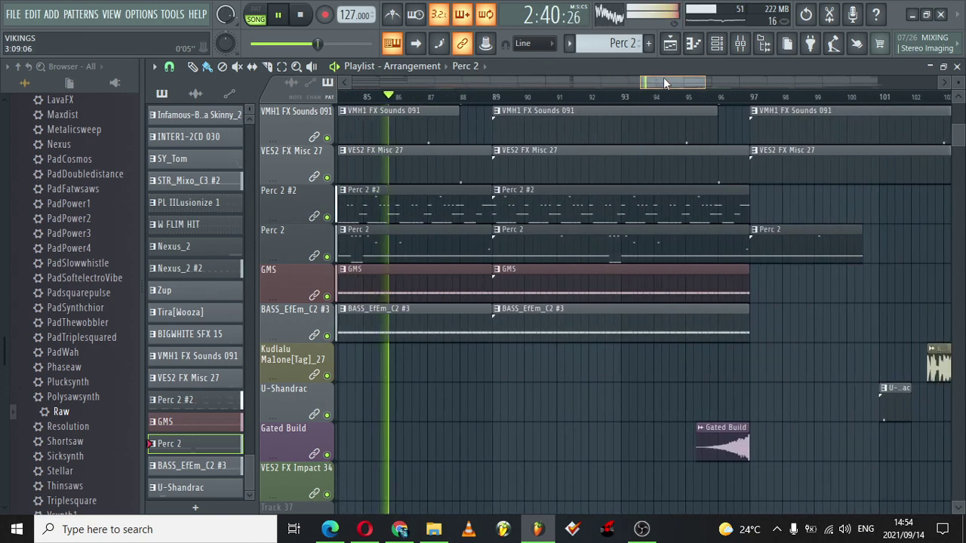
{"action": "double_click", "coordinate": [584, 282]}
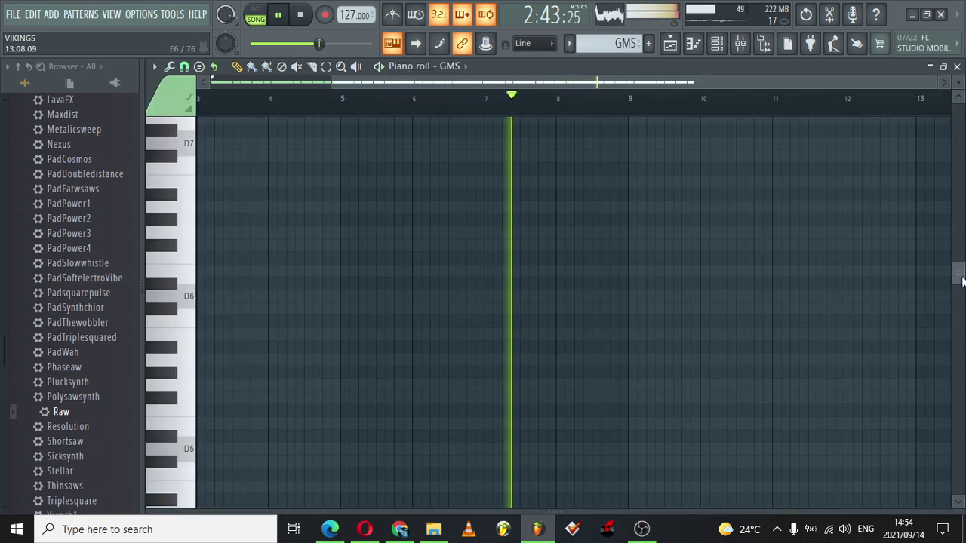
{"action": "left_click_drag", "start_coordinate": [960, 278], "coordinate": [942, 387]}
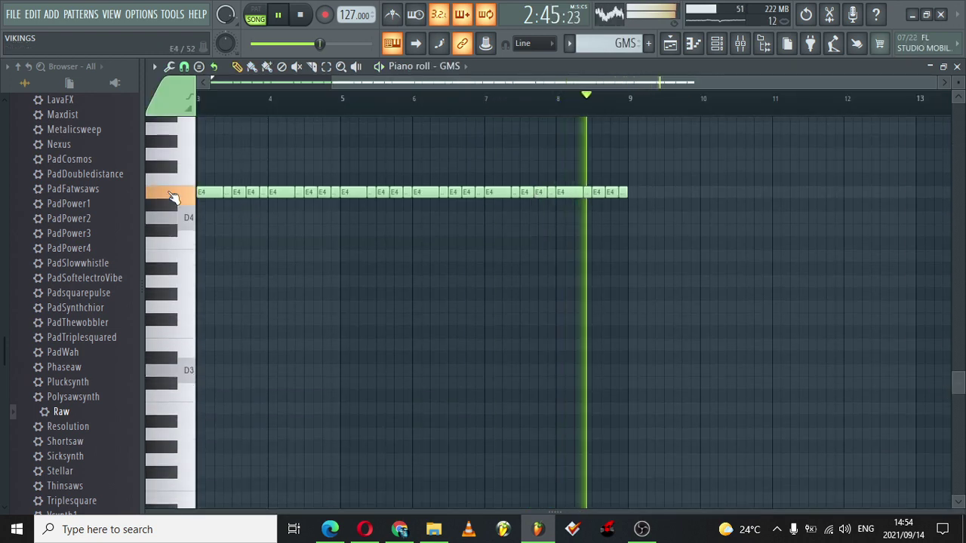
- Check which bank and program the GMS channel's synth uses, and return to the playlist
{"action": "left_click", "coordinate": [715, 45]}
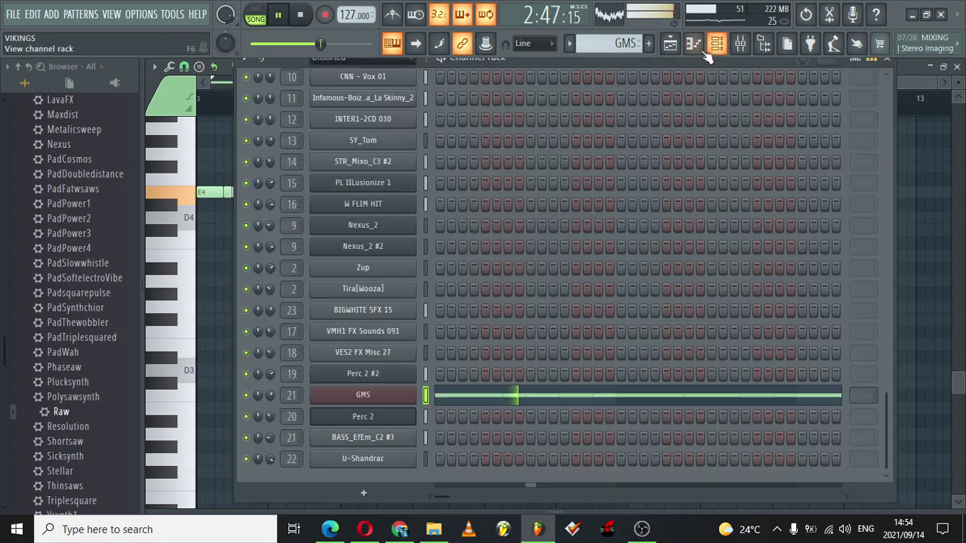
{"action": "left_click", "coordinate": [349, 398]}
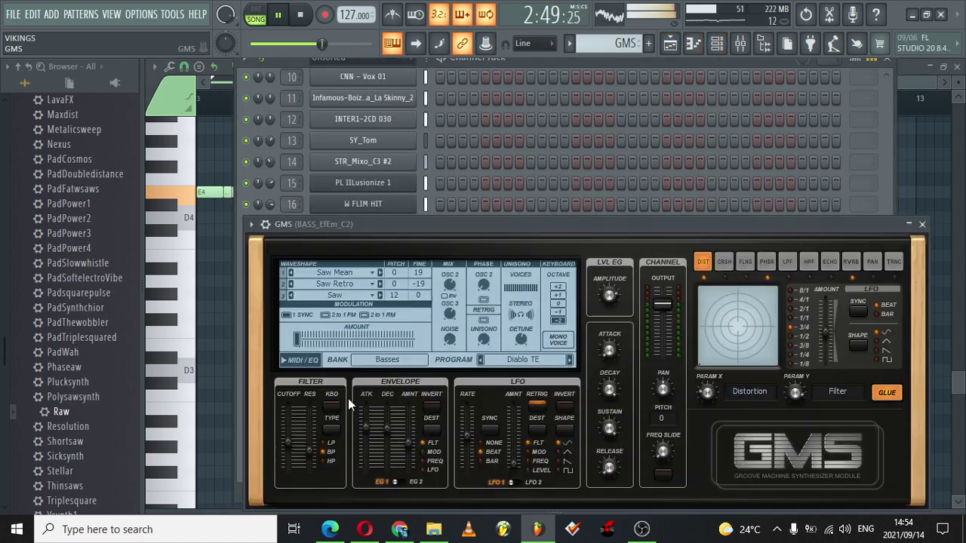
{"action": "left_click", "coordinate": [921, 225]}
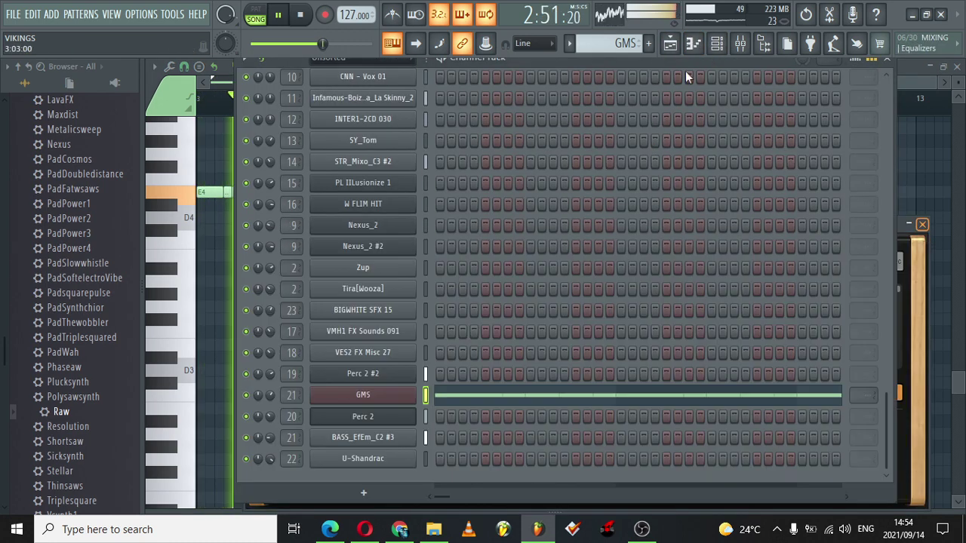
{"action": "left_click", "coordinate": [670, 44]}
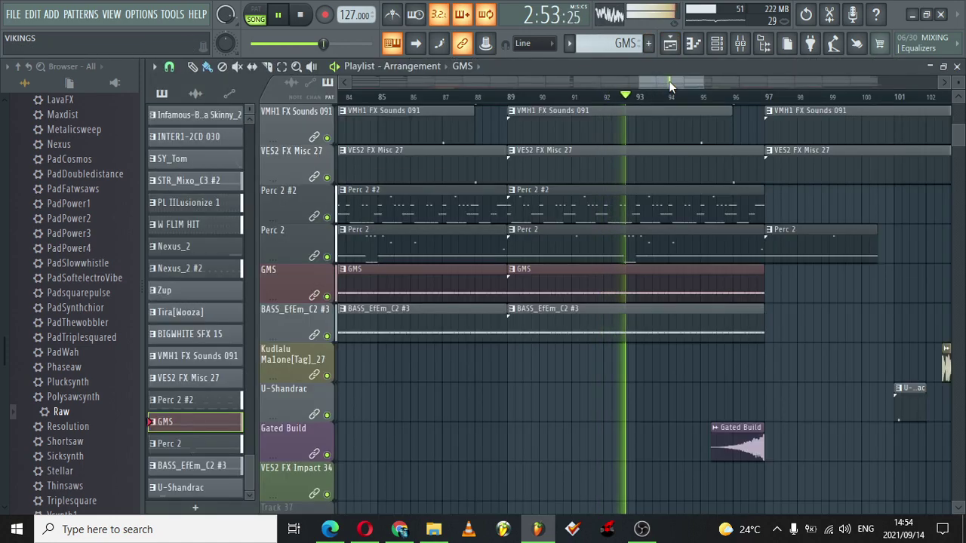
- Examine the vocal tag, U-Shandrac, Gated Build and impact clips in the playlist from bar 93 to about bar 131
{"action": "left_click_drag", "start_coordinate": [673, 80], "coordinate": [703, 80]}
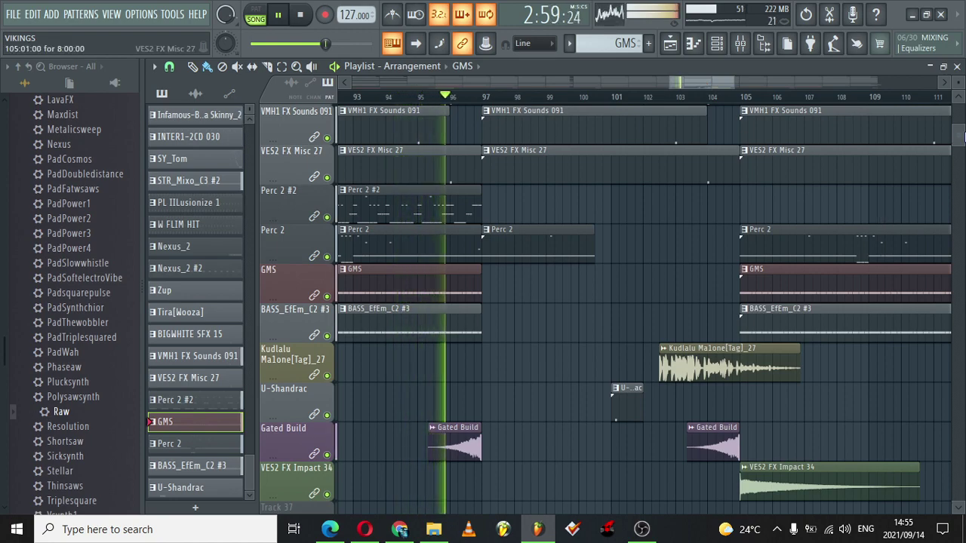
{"action": "mouse_move", "coordinate": [957, 136]}
{"action": "left_mouse_down"}
{"action": "mouse_move", "coordinate": [961, 102]}
{"action": "mouse_move", "coordinate": [962, 143]}
{"action": "left_mouse_up"}
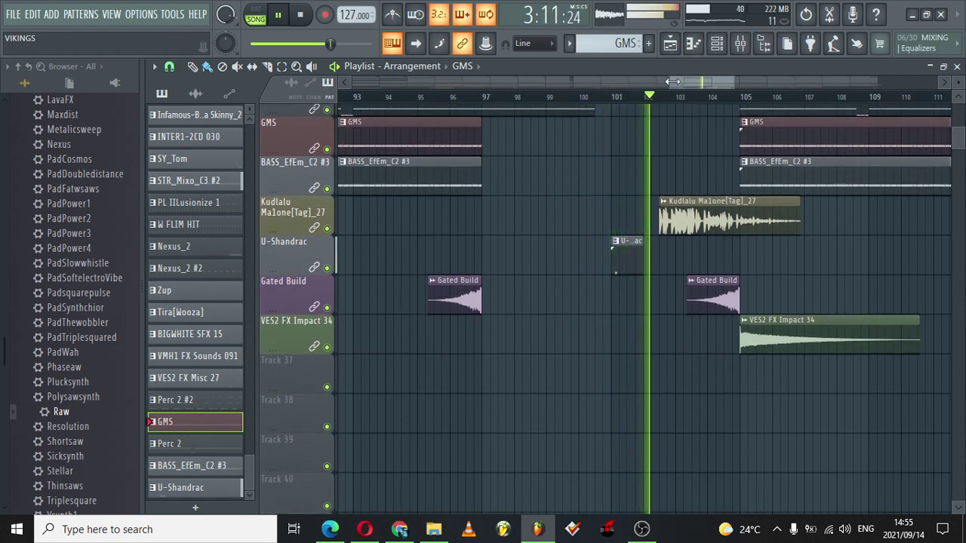
{"action": "left_click_drag", "start_coordinate": [678, 77], "coordinate": [705, 78]}
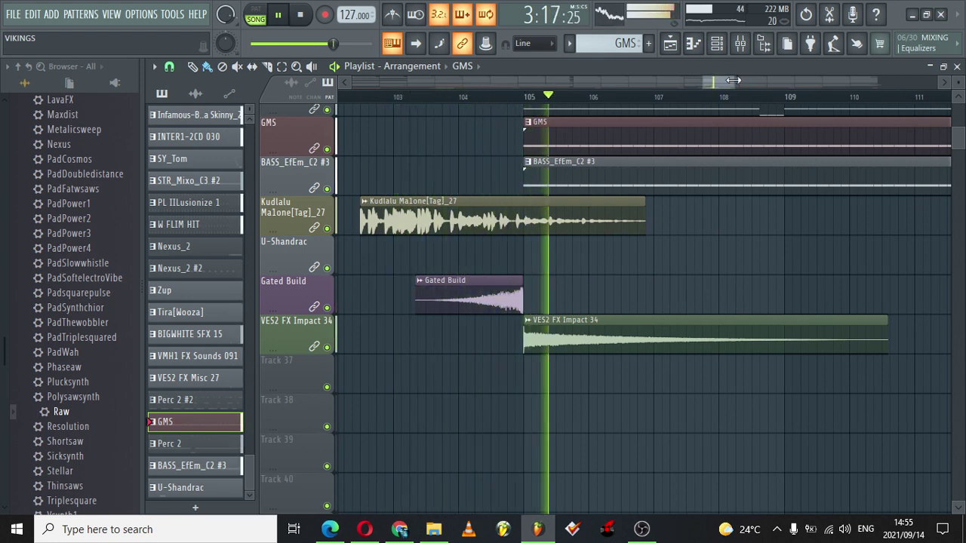
{"action": "left_click_drag", "start_coordinate": [736, 78], "coordinate": [805, 73]}
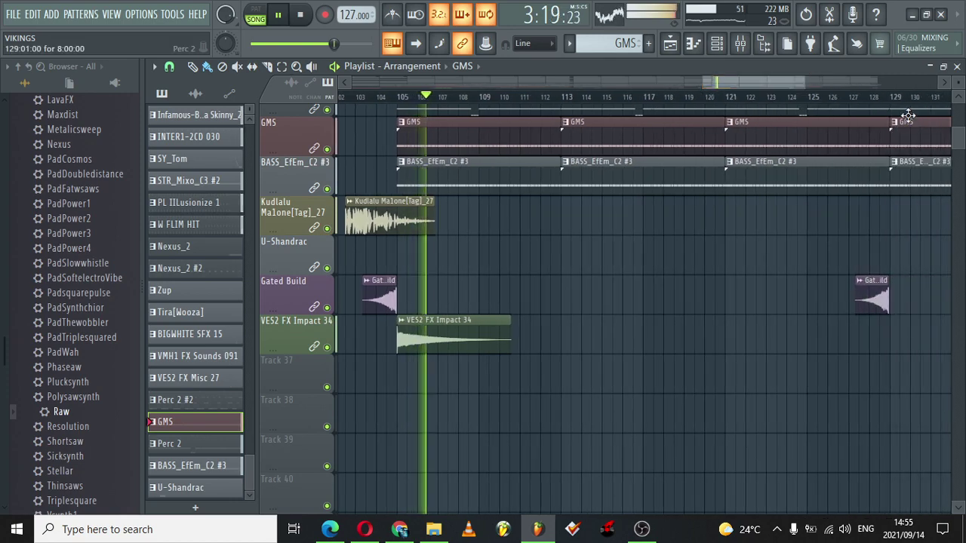
- Examine the drum and instrument tracks across the whole arrangement, from its start to the closing section
{"action": "left_click_drag", "start_coordinate": [959, 143], "coordinate": [960, 125]}
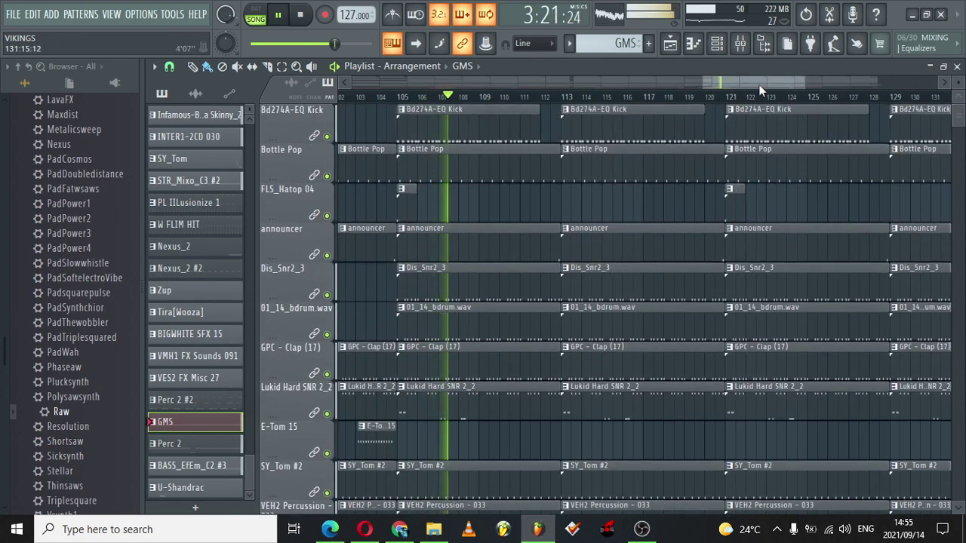
{"action": "left_click_drag", "start_coordinate": [702, 80], "coordinate": [351, 80]}
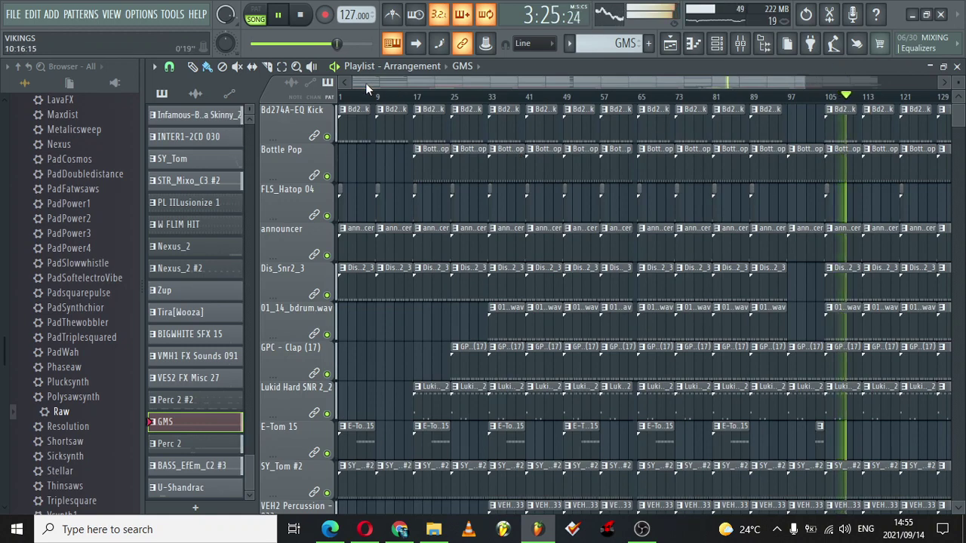
{"action": "left_click_drag", "start_coordinate": [367, 88], "coordinate": [743, 81]}
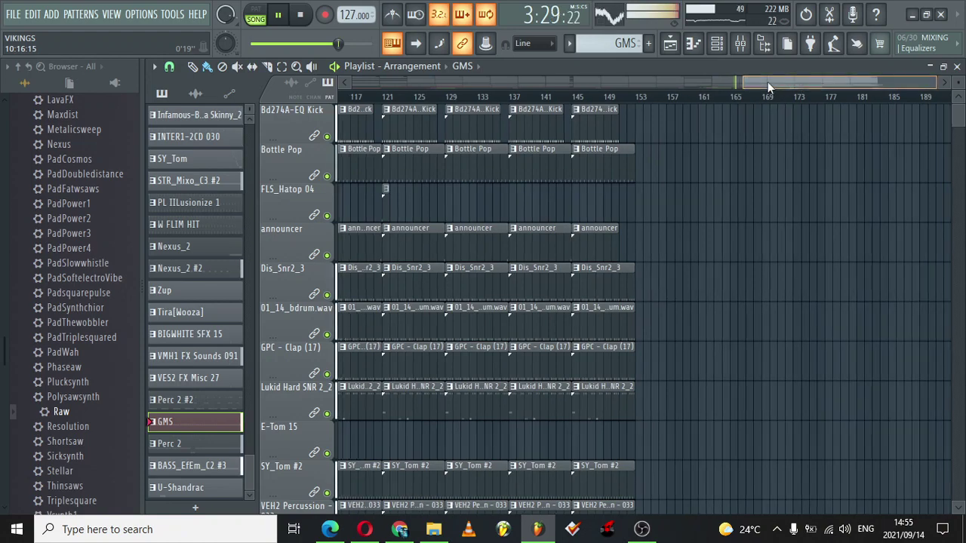
{"action": "mouse_move", "coordinate": [935, 84]}
{"action": "left_mouse_down"}
{"action": "mouse_move", "coordinate": [744, 84]}
{"action": "mouse_move", "coordinate": [929, 81]}
{"action": "left_mouse_up"}
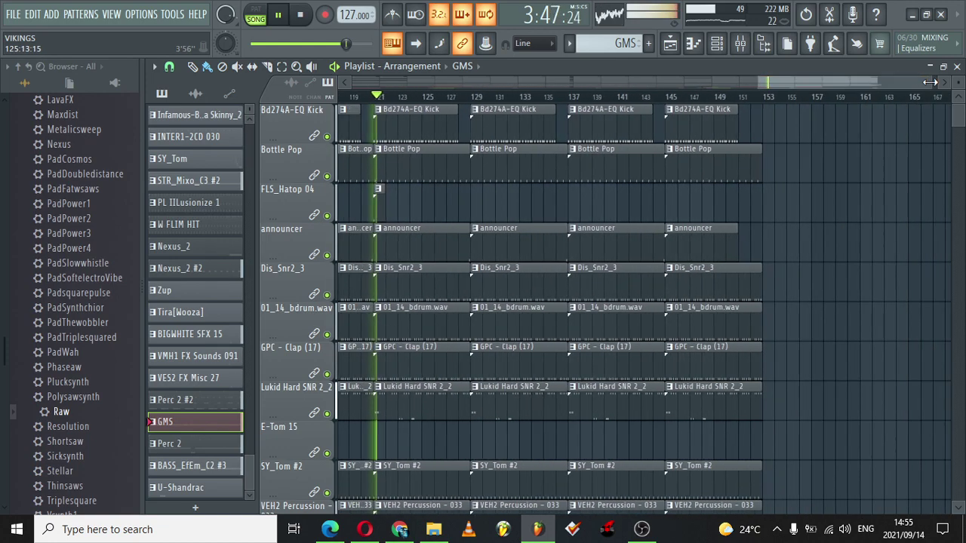
{"action": "left_click_drag", "start_coordinate": [960, 121], "coordinate": [961, 132]}
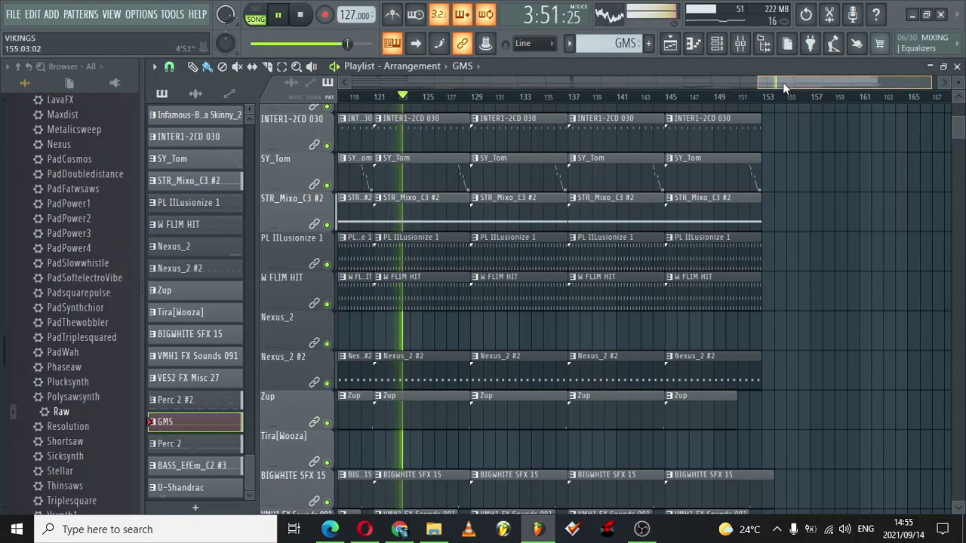
{"action": "left_click_drag", "start_coordinate": [782, 82], "coordinate": [726, 76]}
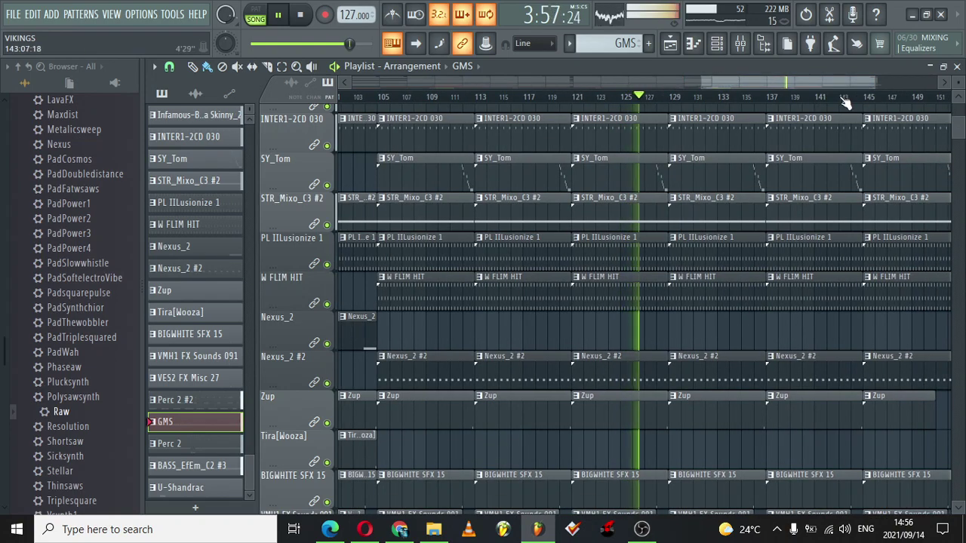
{"action": "left_click_drag", "start_coordinate": [818, 81], "coordinate": [861, 80]}
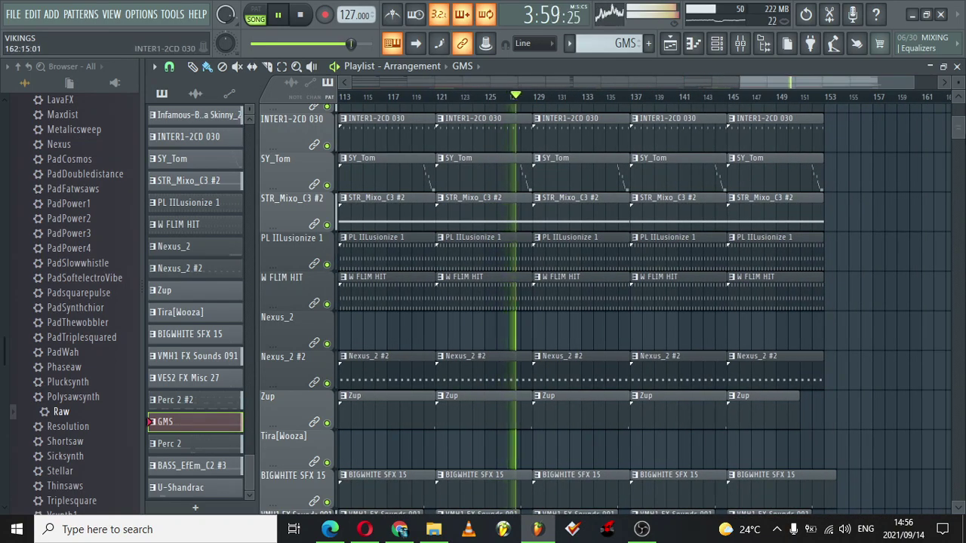
{"action": "left_click_drag", "start_coordinate": [957, 128], "coordinate": [957, 113]}
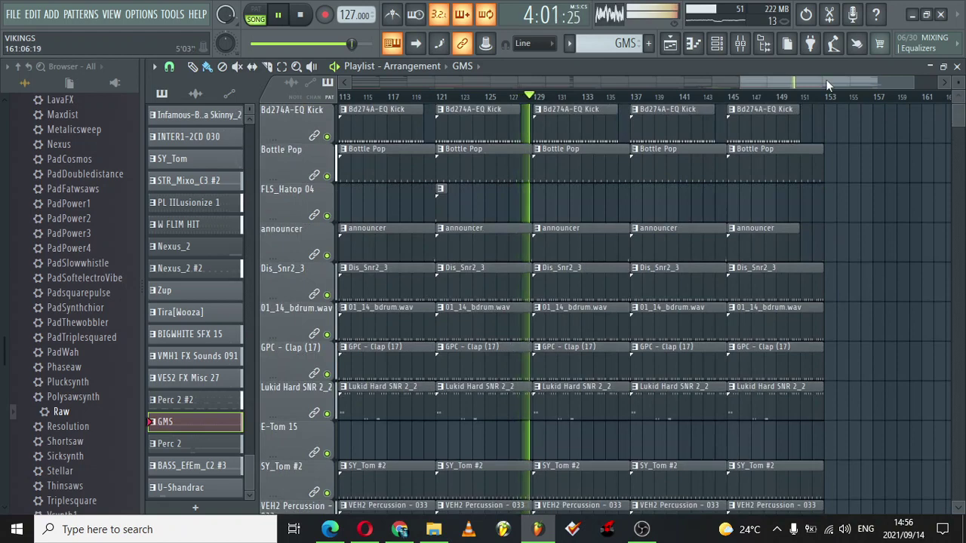
{"action": "left_click_drag", "start_coordinate": [827, 81], "coordinate": [843, 81]}
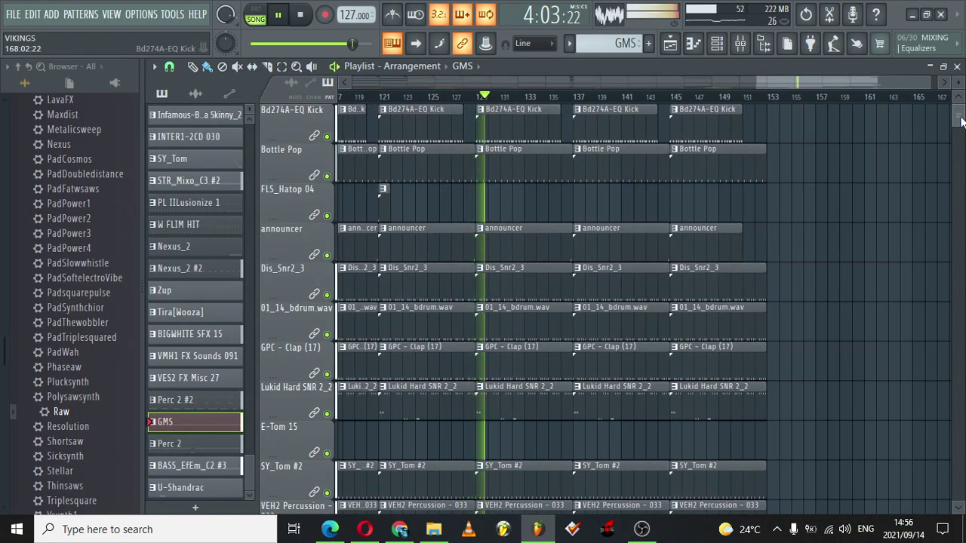
- Open the Perc 2 #2 pattern from the playlist's closing section in the piano roll and view its notes from bar 1
{"action": "left_click_drag", "start_coordinate": [961, 121], "coordinate": [956, 146]}
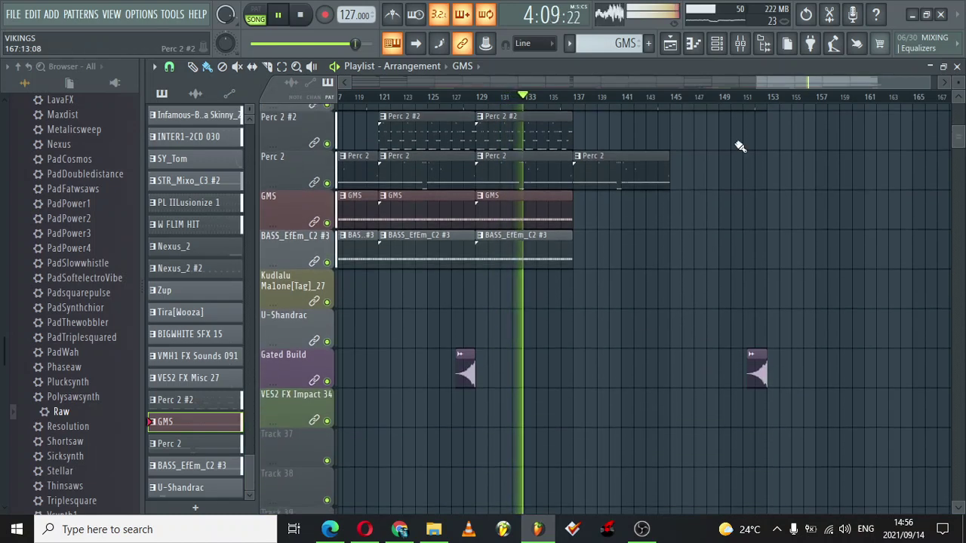
{"action": "left_click", "coordinate": [528, 123]}
{"action": "double_click", "coordinate": [527, 123]}
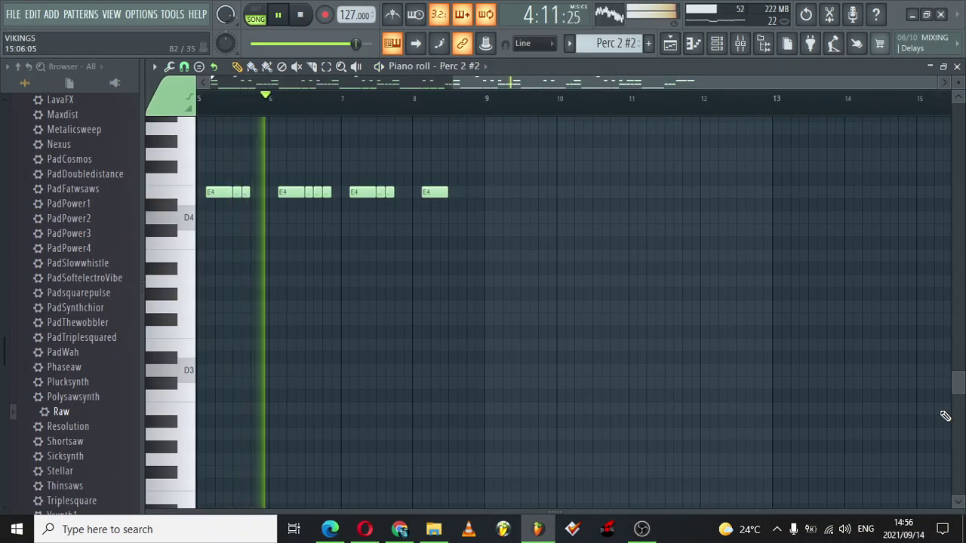
{"action": "left_click_drag", "start_coordinate": [958, 385], "coordinate": [960, 359]}
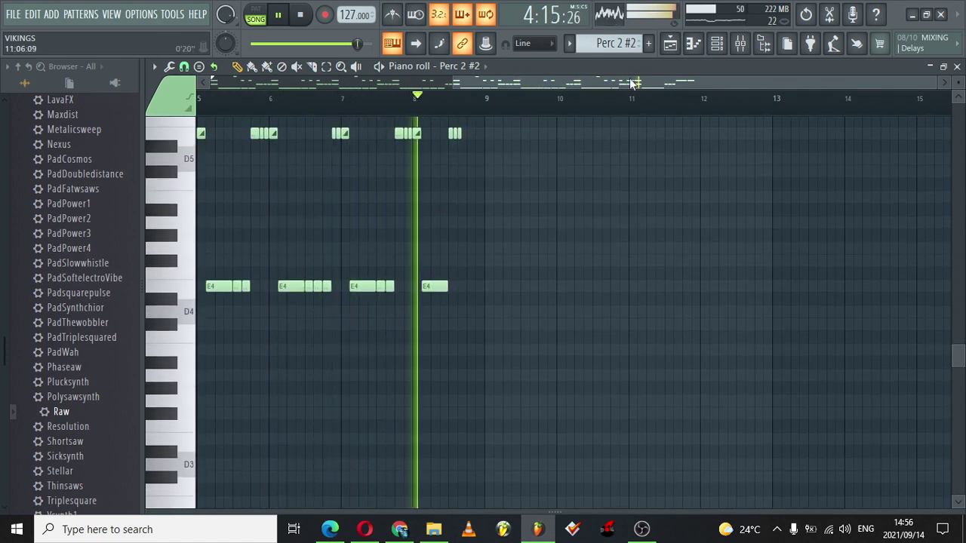
{"action": "left_click_drag", "start_coordinate": [631, 83], "coordinate": [321, 113]}
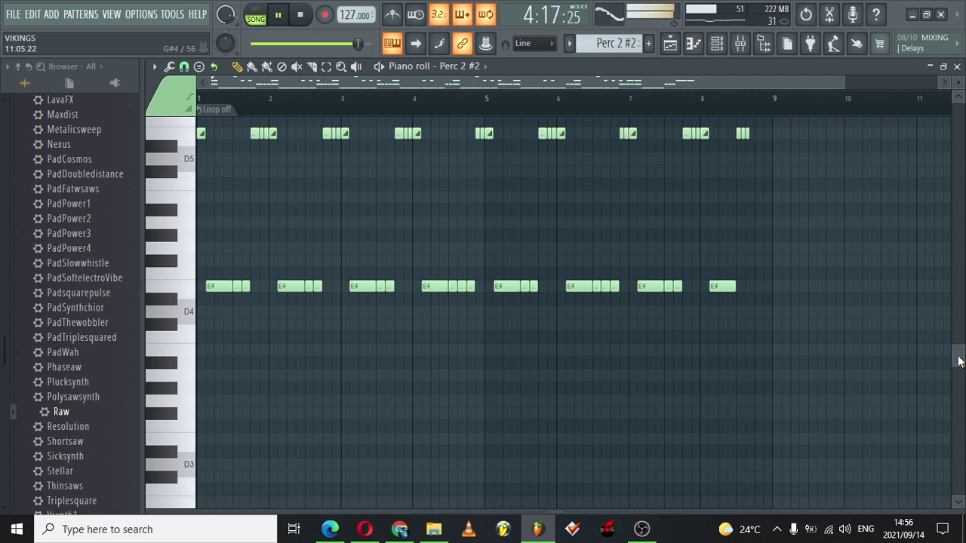
{"action": "left_click_drag", "start_coordinate": [958, 355], "coordinate": [952, 290]}
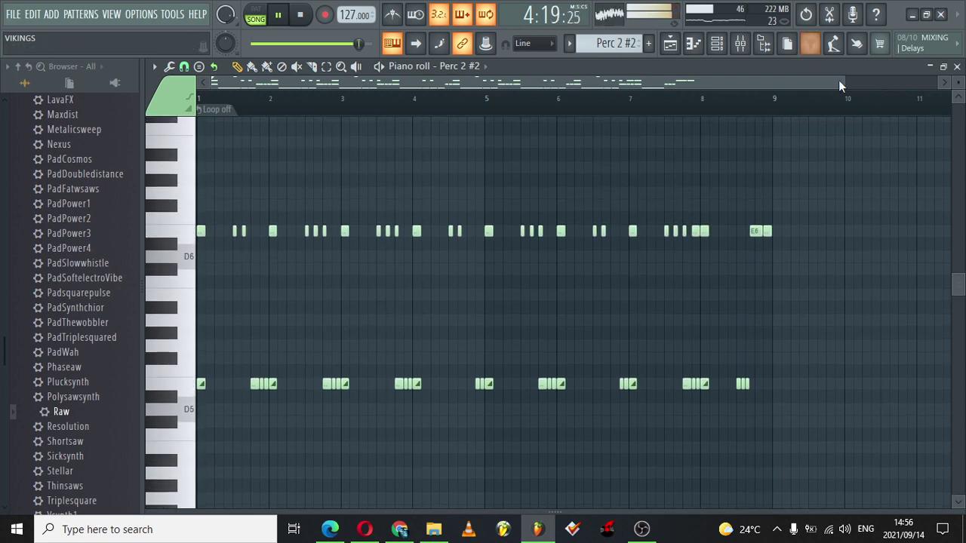
- Examine the Perc 2 #2 pattern's notes in the piano roll across bars 1 to 9, from the highest to the lowest pitches
{"action": "left_click_drag", "start_coordinate": [842, 81], "coordinate": [628, 44]}
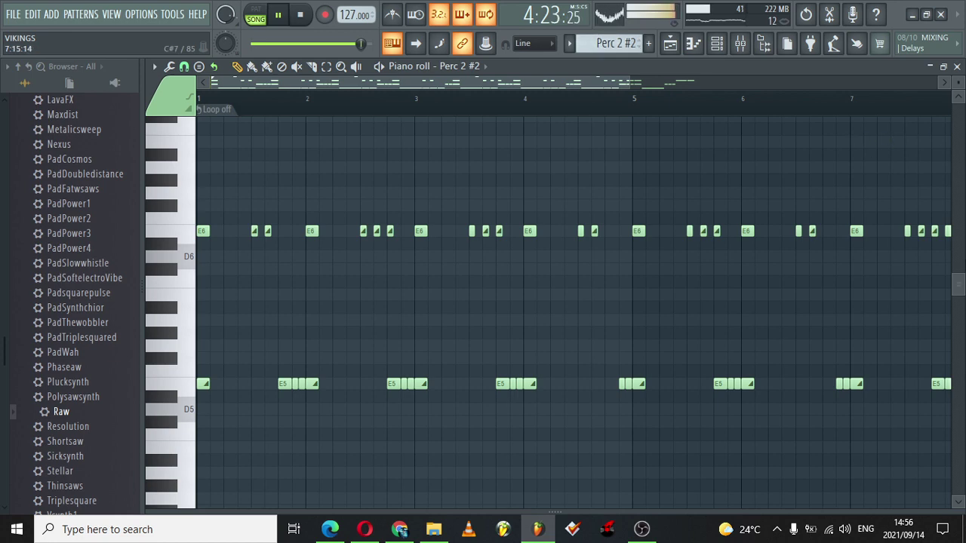
{"action": "left_click_drag", "start_coordinate": [960, 281], "coordinate": [958, 256]}
{"action": "left_click_drag", "start_coordinate": [625, 82], "coordinate": [847, 83]}
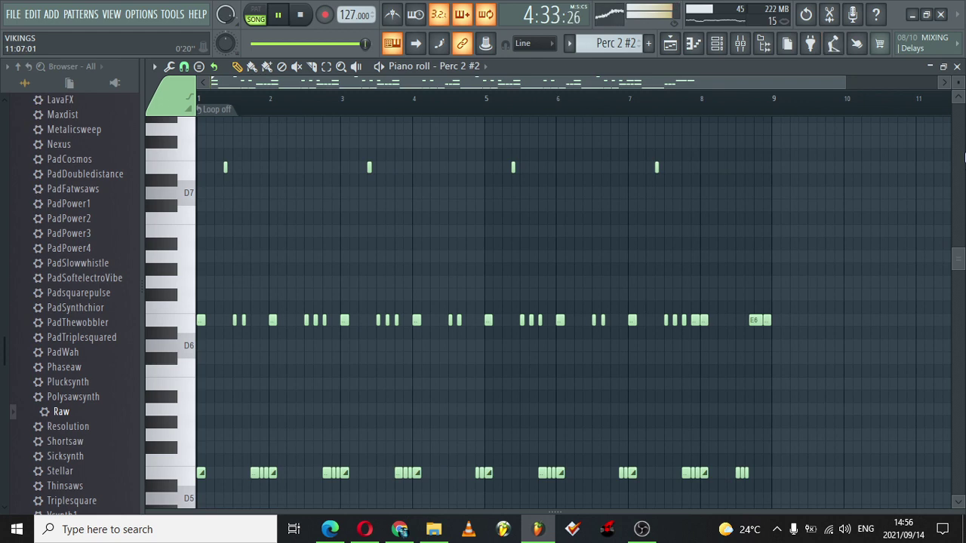
{"action": "left_click_drag", "start_coordinate": [956, 258], "coordinate": [960, 320]}
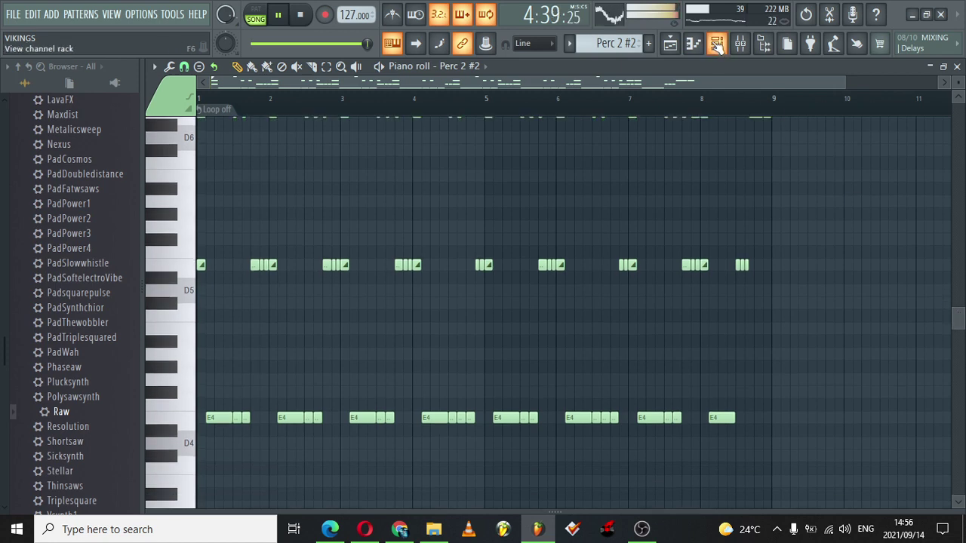
- Return to the playlist and examine the closing section of the arrangement from bar 131, up to the kick and percussion tracks
{"action": "left_click", "coordinate": [716, 44]}
{"action": "left_click", "coordinate": [670, 43]}
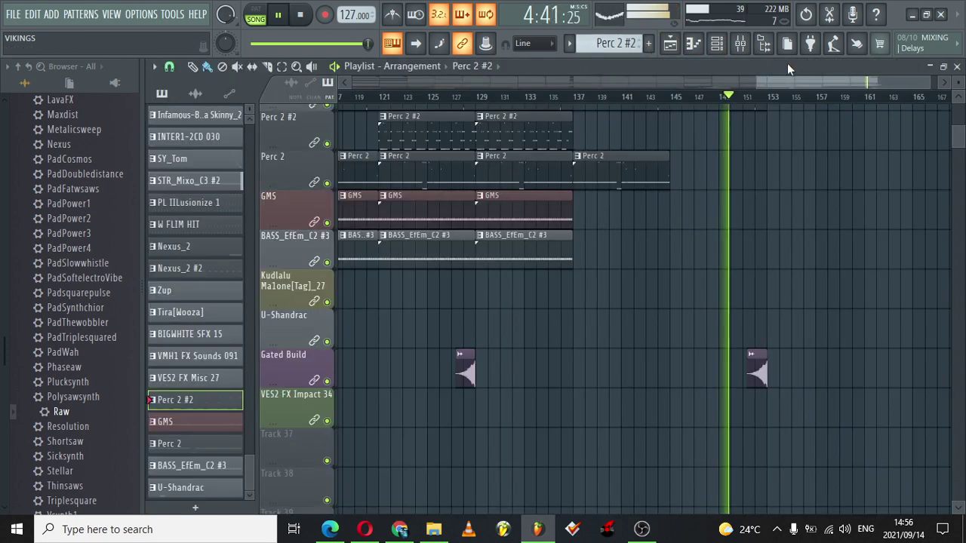
{"action": "left_click_drag", "start_coordinate": [794, 83], "coordinate": [847, 83]}
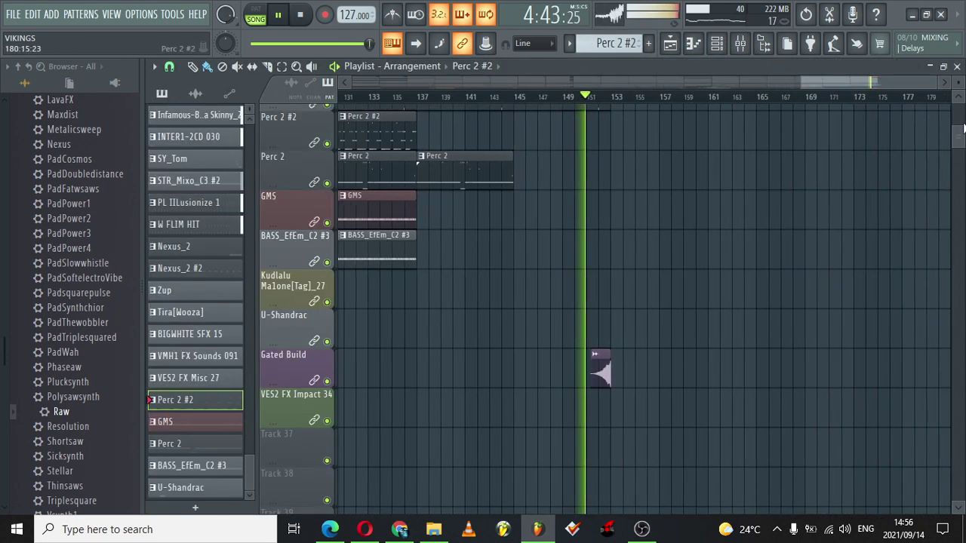
{"action": "left_click_drag", "start_coordinate": [962, 130], "coordinate": [960, 75]}
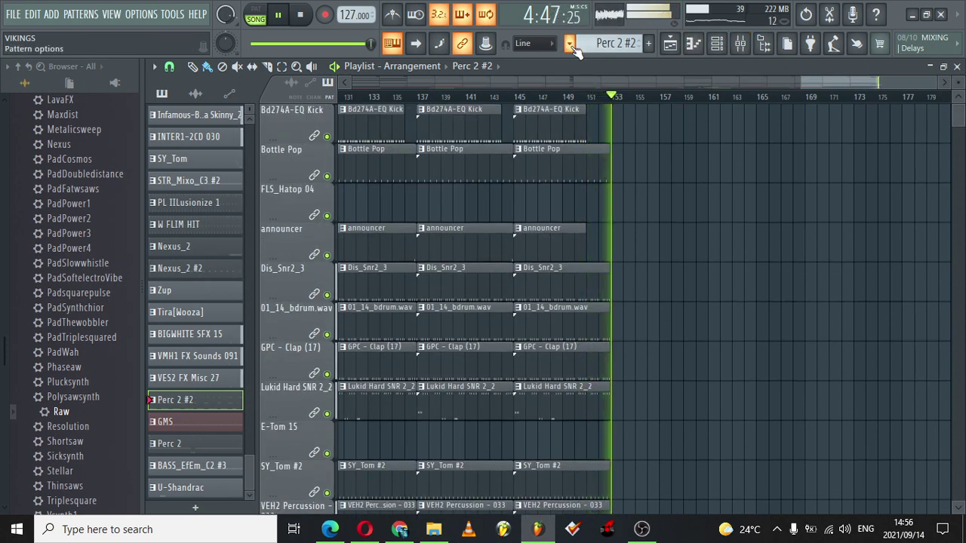
- Stop the song and play the Bd274A-EQ Kick pattern on its own, picked from its clip at bar 1 of the playlist
{"action": "key", "text": "space"}
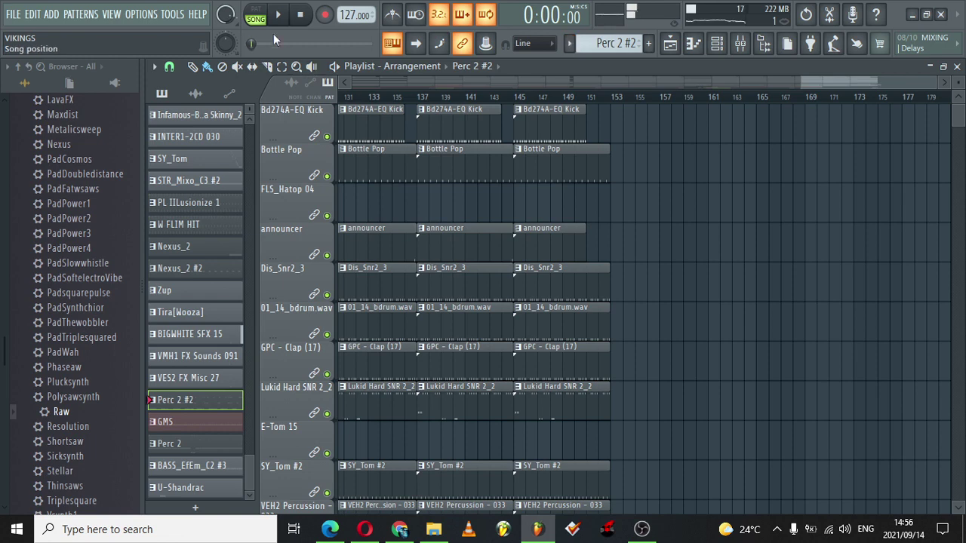
{"action": "left_click_drag", "start_coordinate": [843, 80], "coordinate": [118, 76]}
{"action": "left_click", "coordinate": [364, 111]}
{"action": "key", "text": "space"}
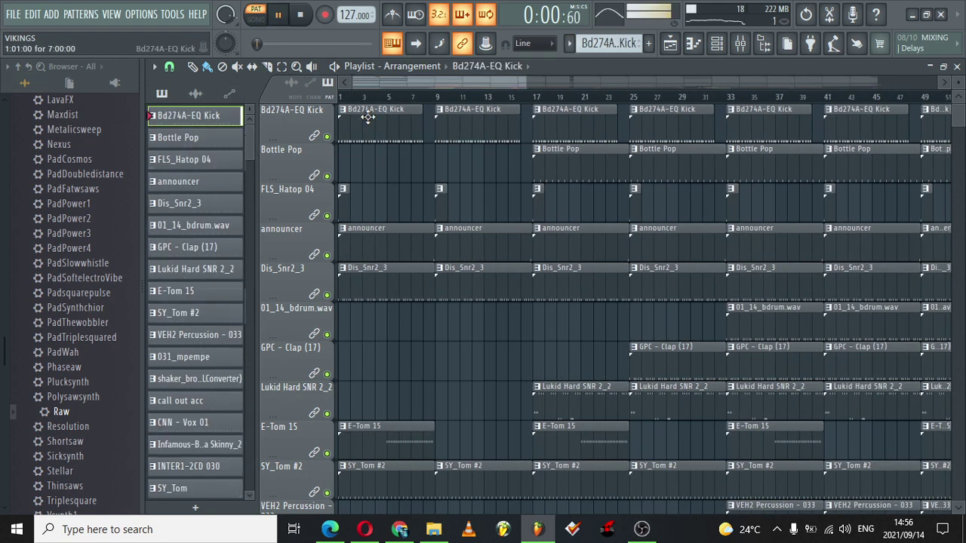
- Show the Bd274A-EQ Kick track in the mixer with its effect slots while the pattern plays
{"action": "left_click", "coordinate": [741, 44]}
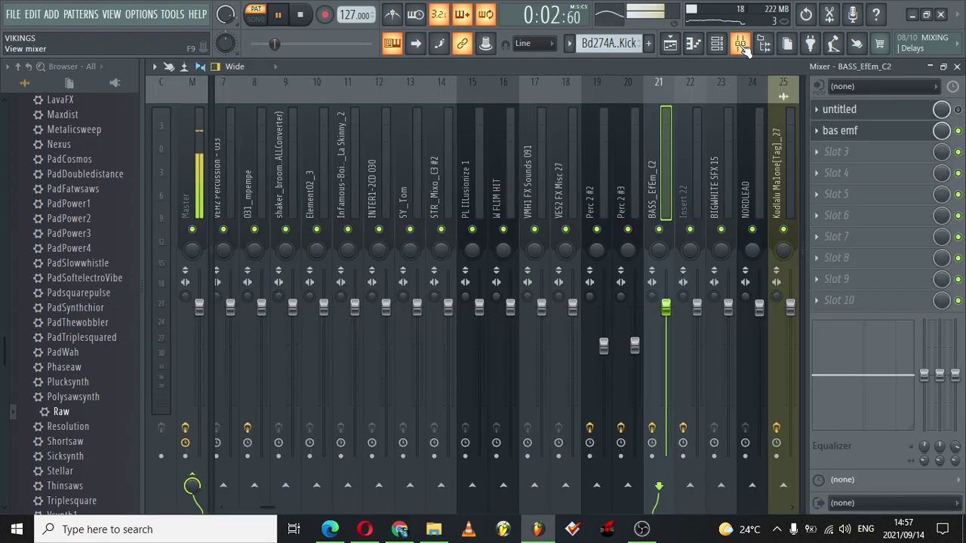
{"action": "key", "text": "Left"}
{"action": "key", "text": "Left"}
{"action": "key", "text": "Left"}
{"action": "key", "text": "Left"}
{"action": "key", "text": "Left"}
{"action": "key", "text": "Left"}
{"action": "key", "text": "Left"}
{"action": "key", "text": "Left"}
{"action": "key", "text": "Left"}
{"action": "key", "text": "Left"}
{"action": "key", "text": "Left"}
{"action": "key", "text": "Left"}
{"action": "key", "text": "Left"}
{"action": "key", "text": "Left"}
{"action": "key", "text": "Left"}
{"action": "key", "text": "Left"}
{"action": "key", "text": "Left"}
{"action": "key", "text": "Left"}
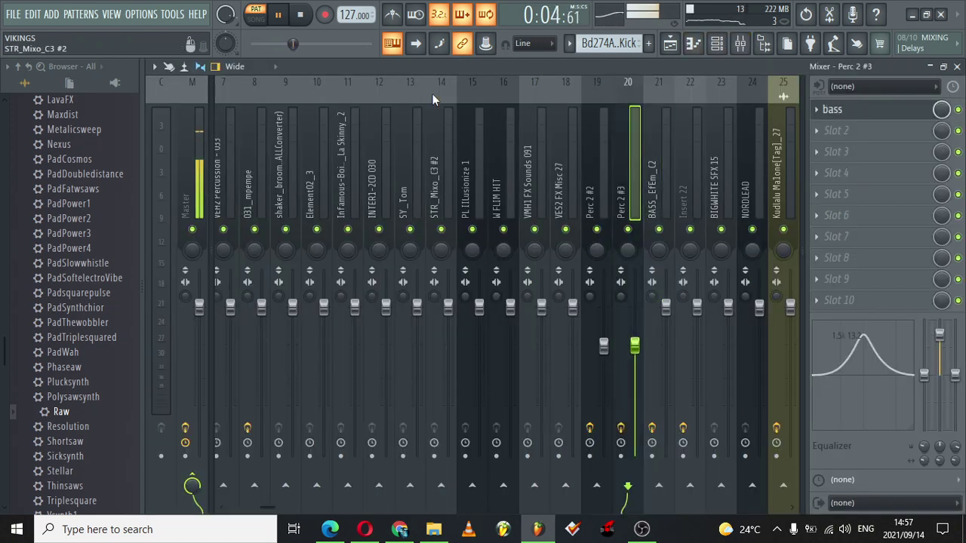
{"action": "key", "text": "Left"}
{"action": "key", "text": "Left"}
{"action": "key", "text": "Left"}
{"action": "key", "text": "Left"}
{"action": "key", "text": "Left"}
{"action": "key", "text": "Left"}
{"action": "key", "text": "Left"}
{"action": "key", "text": "Left"}
{"action": "key", "text": "Right"}
{"action": "key", "text": "Right"}
{"action": "key", "text": "Right"}
{"action": "key", "text": "Right"}
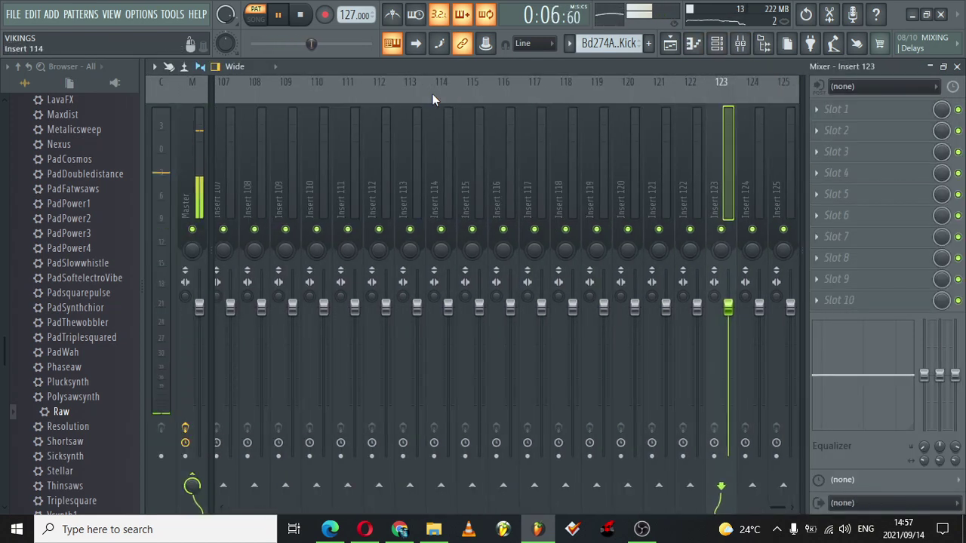
{"action": "key", "text": "Right"}
{"action": "key", "text": "Right"}
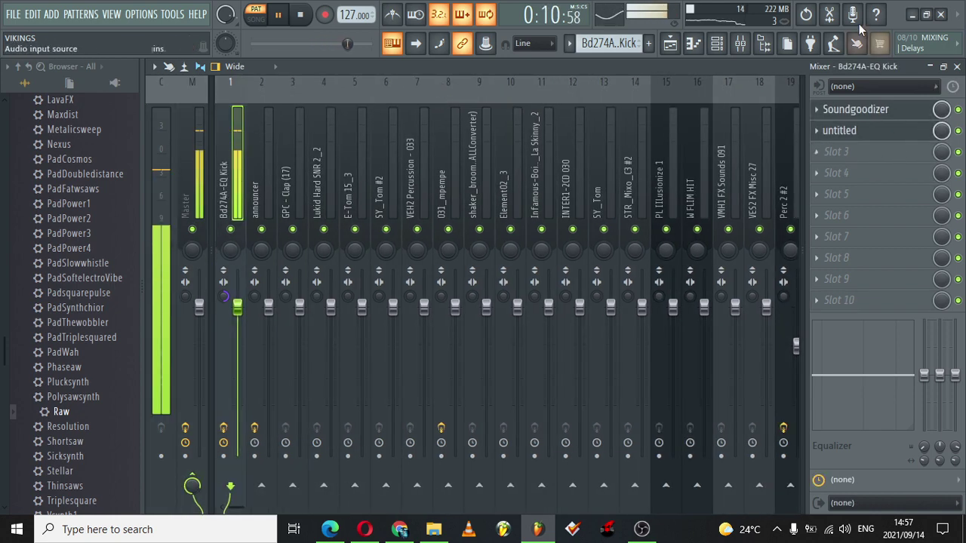
- View the Bd274A-EQ Kick channel's notes in the piano roll from the channel rack, and return to the playlist
{"action": "left_click", "coordinate": [672, 45]}
{"action": "left_click", "coordinate": [695, 45]}
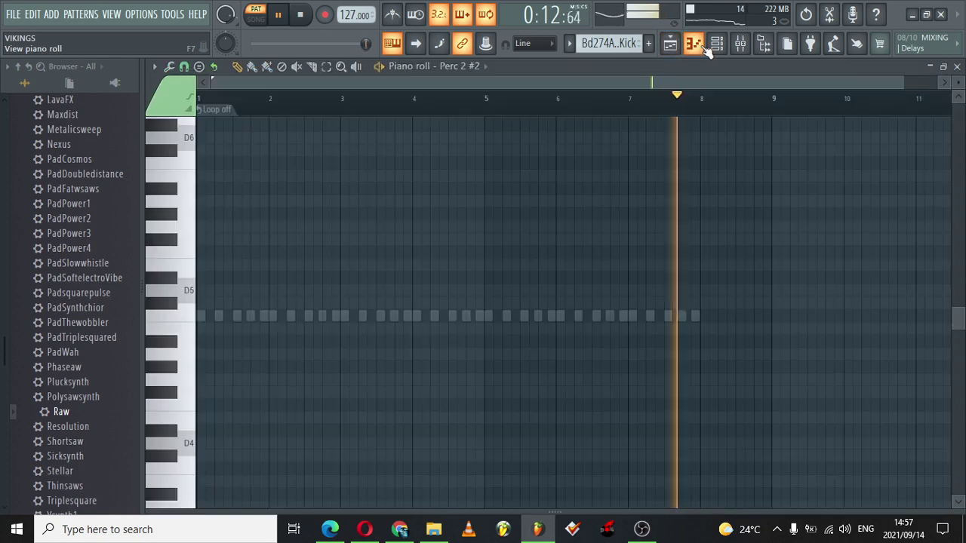
{"action": "left_click", "coordinate": [700, 46]}
{"action": "left_click", "coordinate": [717, 44]}
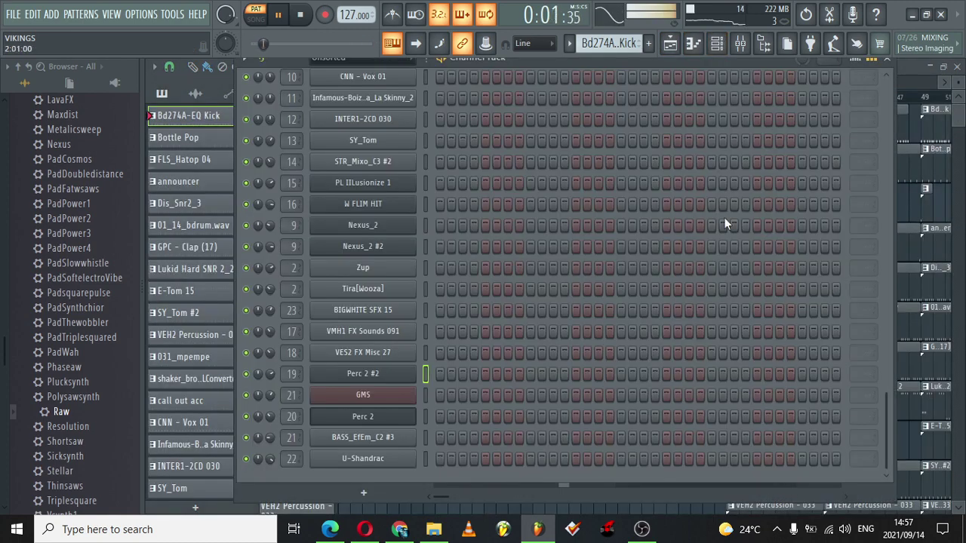
{"action": "left_click_drag", "start_coordinate": [887, 410], "coordinate": [873, 62]}
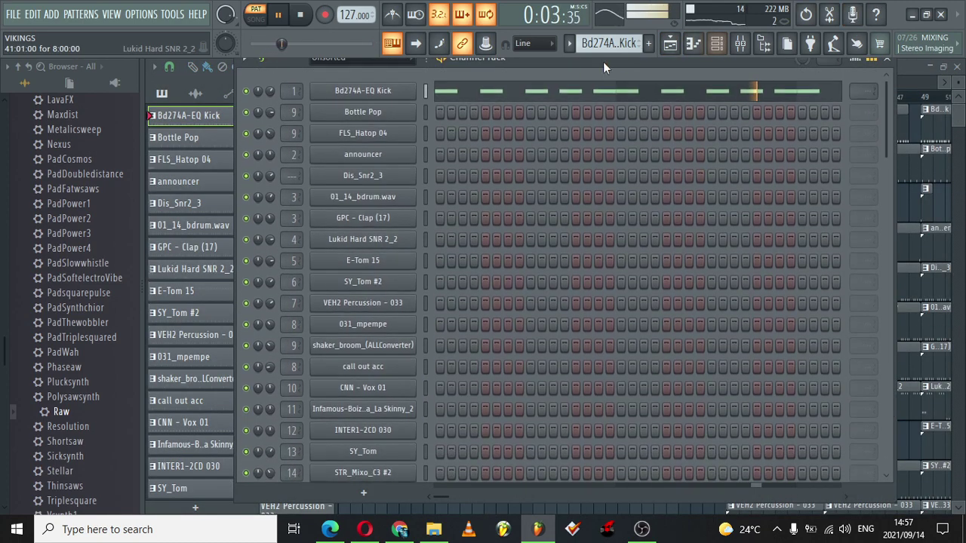
{"action": "left_click", "coordinate": [554, 92]}
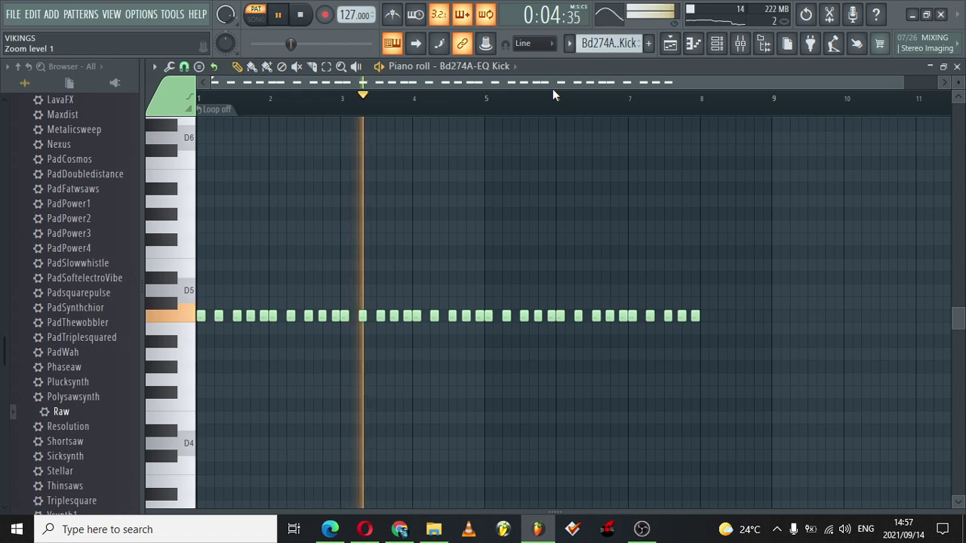
{"action": "left_click", "coordinate": [670, 45]}
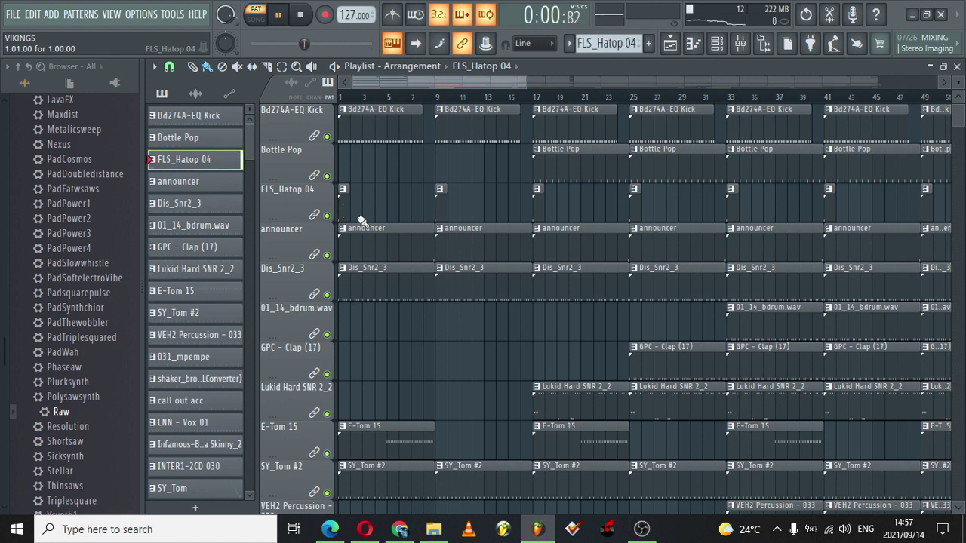
- Open the announcer pattern in the piano roll, play its note just before bar 9, and return to the playlist
{"action": "left_click", "coordinate": [398, 255]}
{"action": "double_click", "coordinate": [398, 250]}
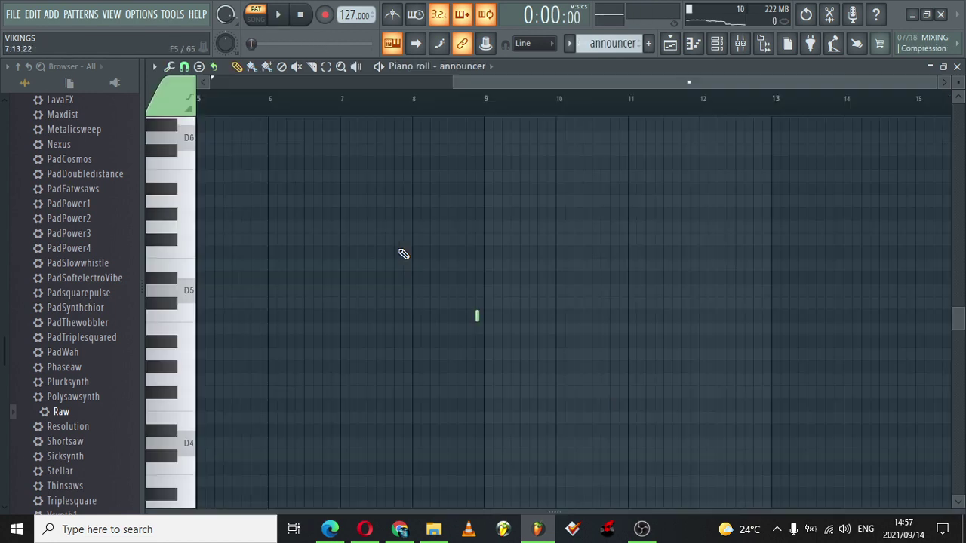
{"action": "key", "text": "space"}
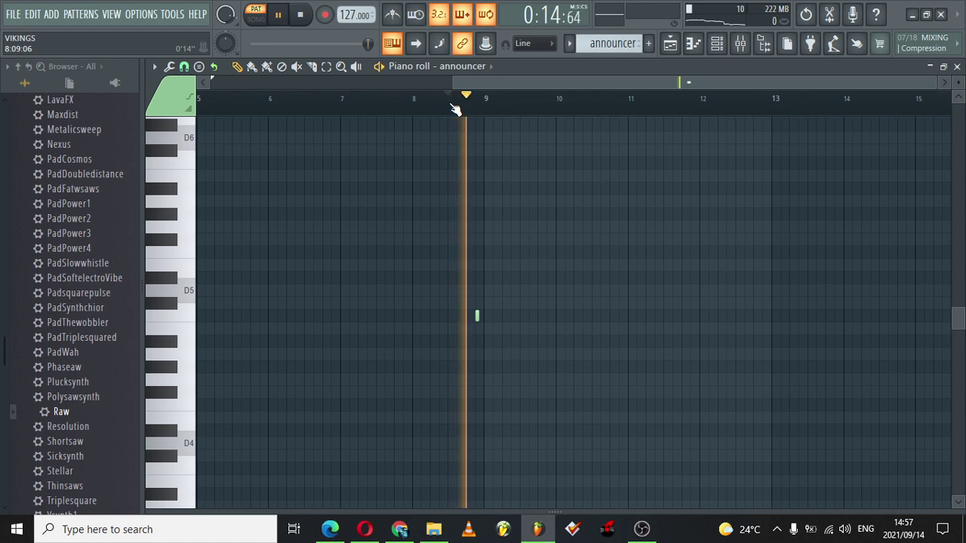
{"action": "left_click", "coordinate": [670, 43]}
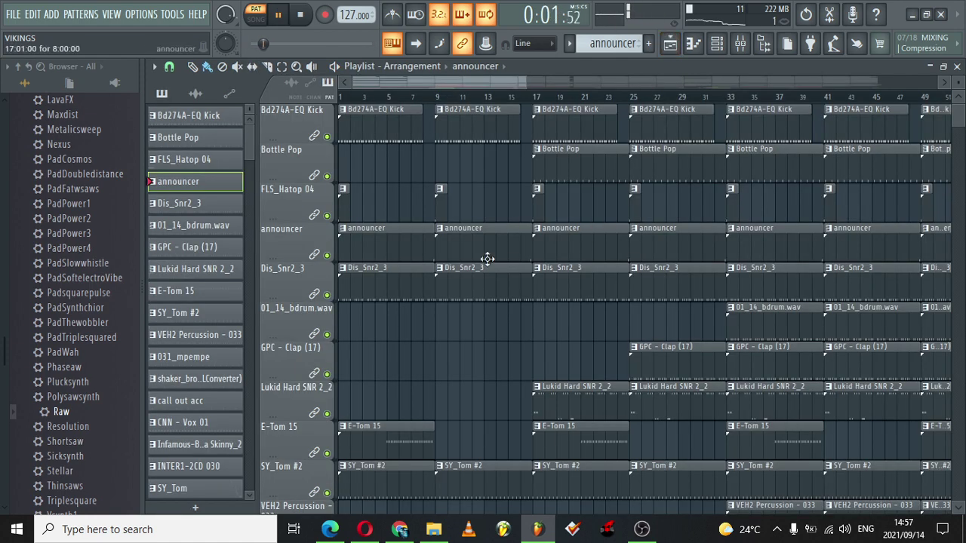
- Play the Dis_Snr2_3 pattern, view its notes in the piano roll, and return to the playlist
{"action": "left_click", "coordinate": [380, 283]}
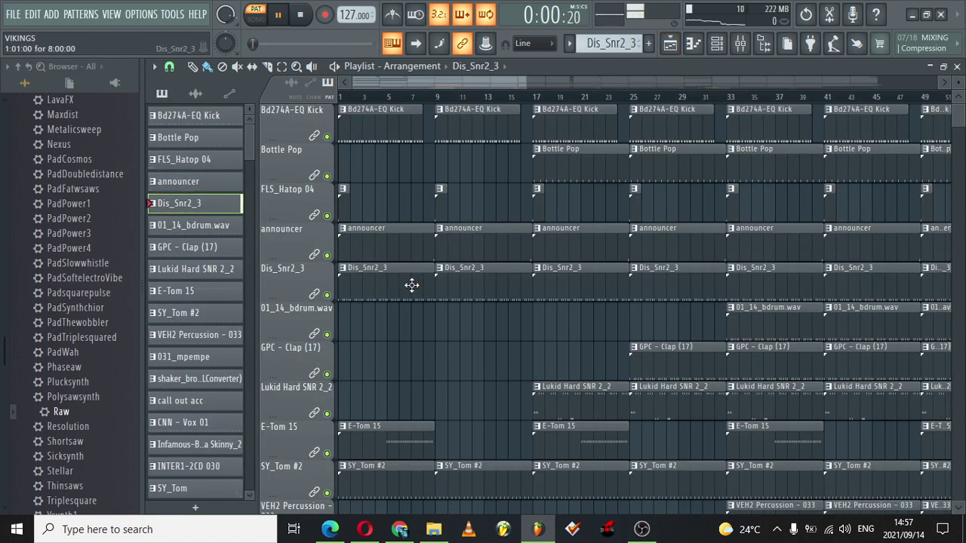
{"action": "double_click", "coordinate": [411, 284]}
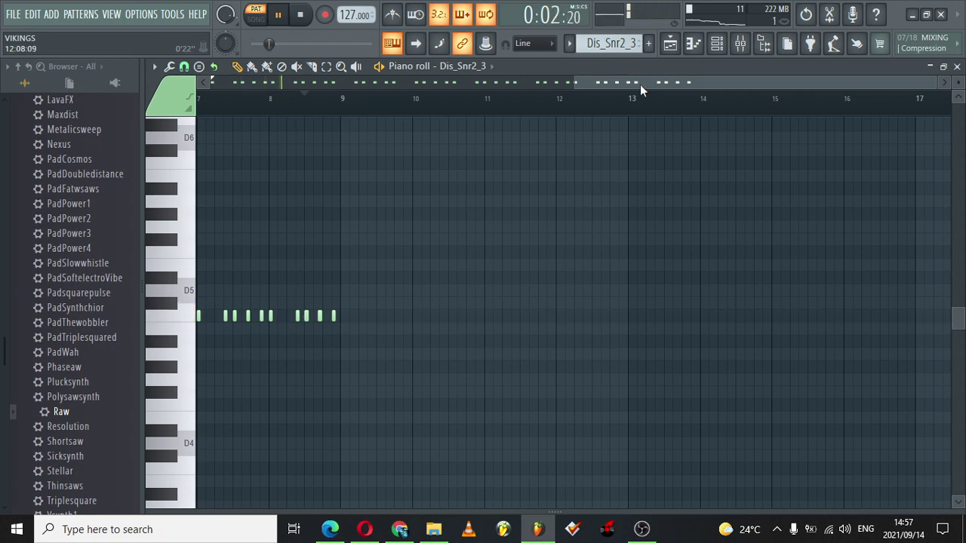
{"action": "left_click", "coordinate": [669, 43]}
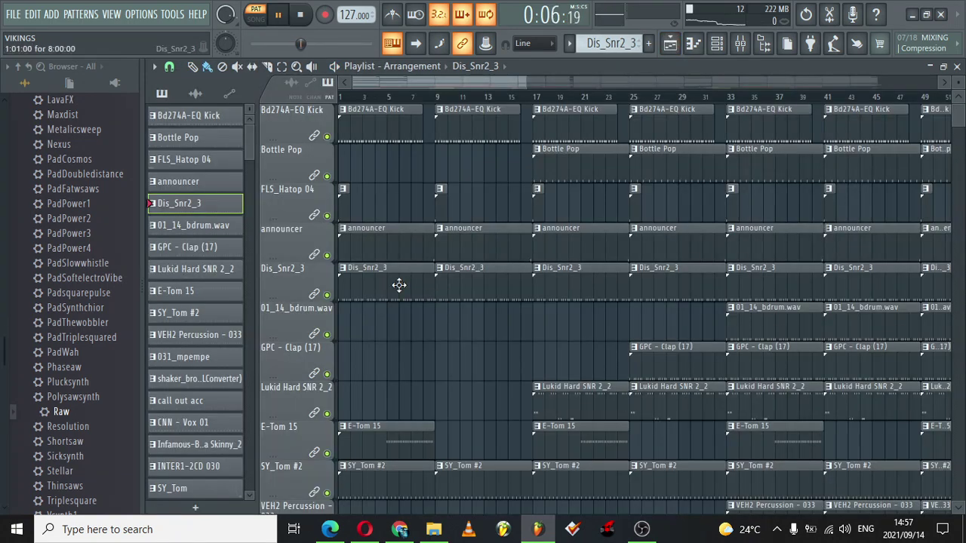
- Open the E-Tom 15 pattern in the piano roll, play its repeated notes from bar 5, and return to the playlist
{"action": "left_click", "coordinate": [384, 445]}
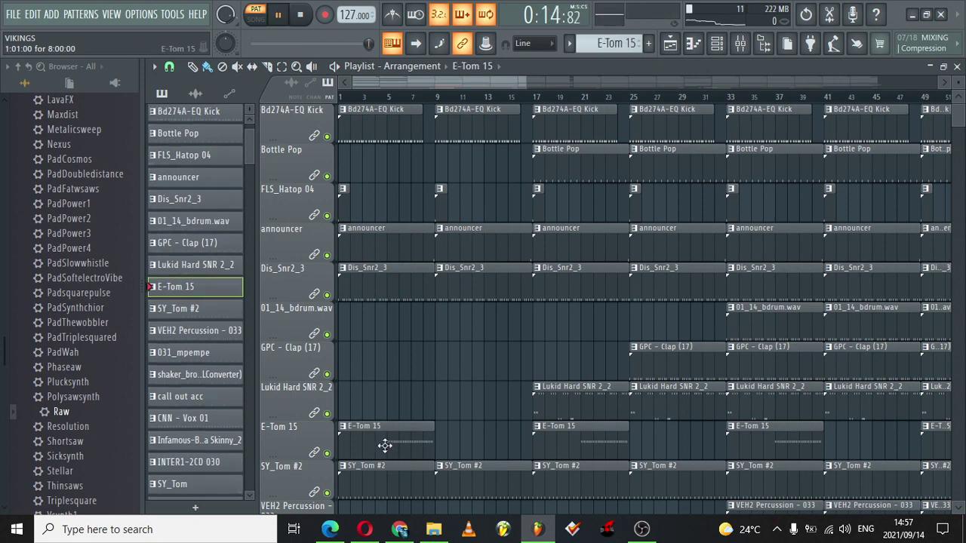
{"action": "double_click", "coordinate": [405, 443]}
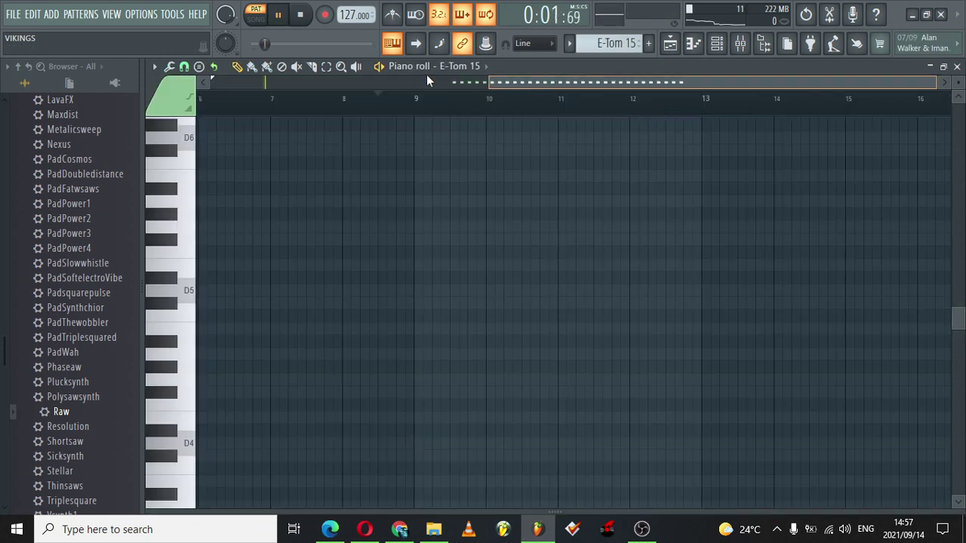
{"action": "left_click_drag", "start_coordinate": [958, 319], "coordinate": [954, 204]}
{"action": "key", "text": "space"}
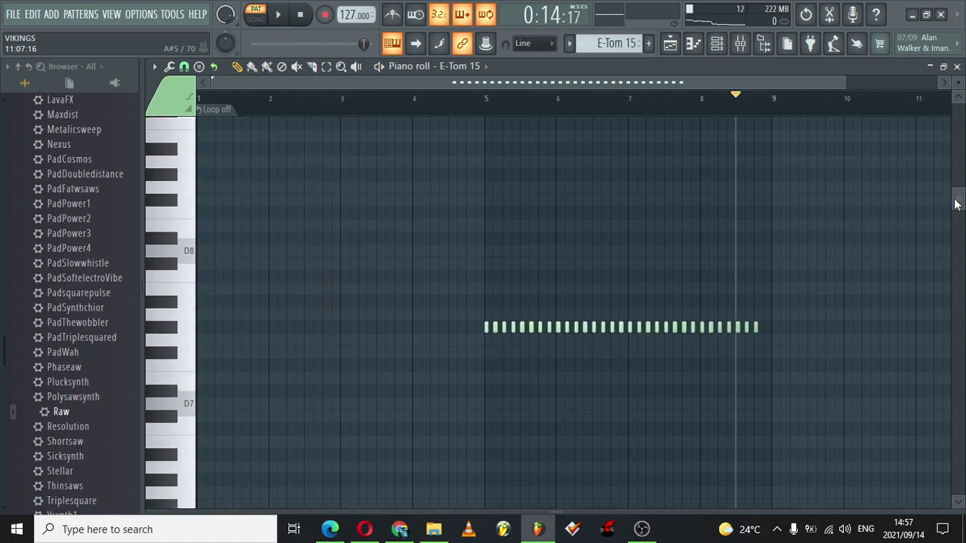
{"action": "left_click", "coordinate": [485, 99]}
{"action": "key", "text": "space"}
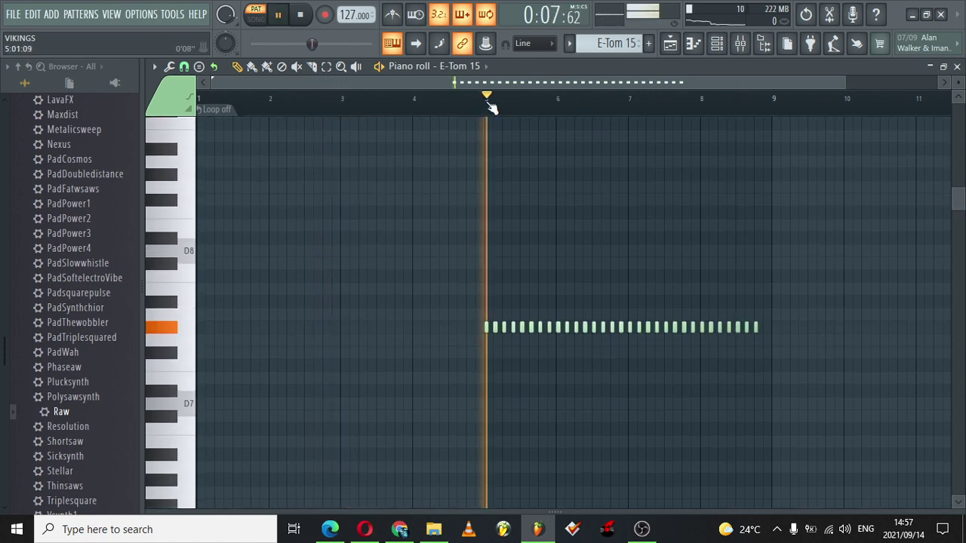
{"action": "left_click", "coordinate": [675, 46]}
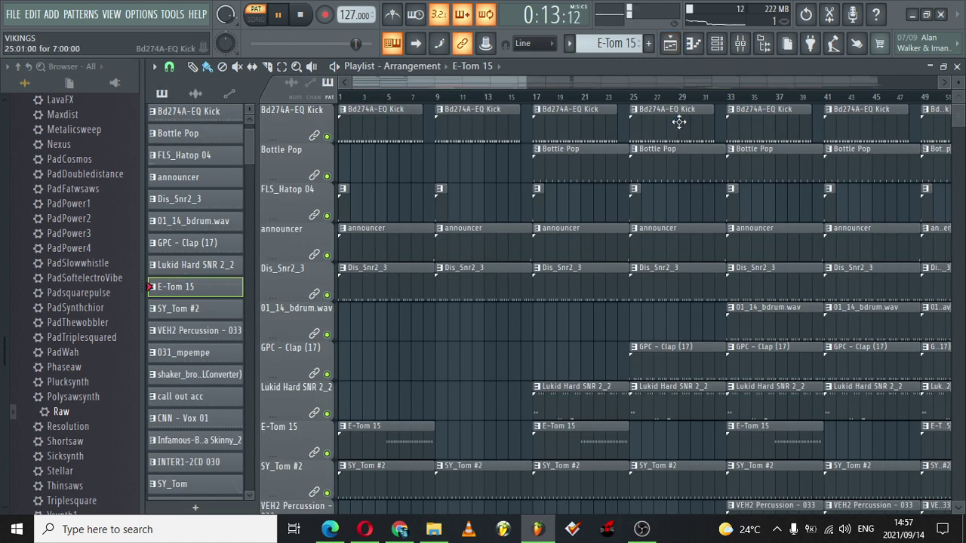
- Reopen the E-Tom 15 notes from the channel rack, enlarge the velocity lane to examine their fade, and return to the playlist
{"action": "left_click", "coordinate": [725, 44]}
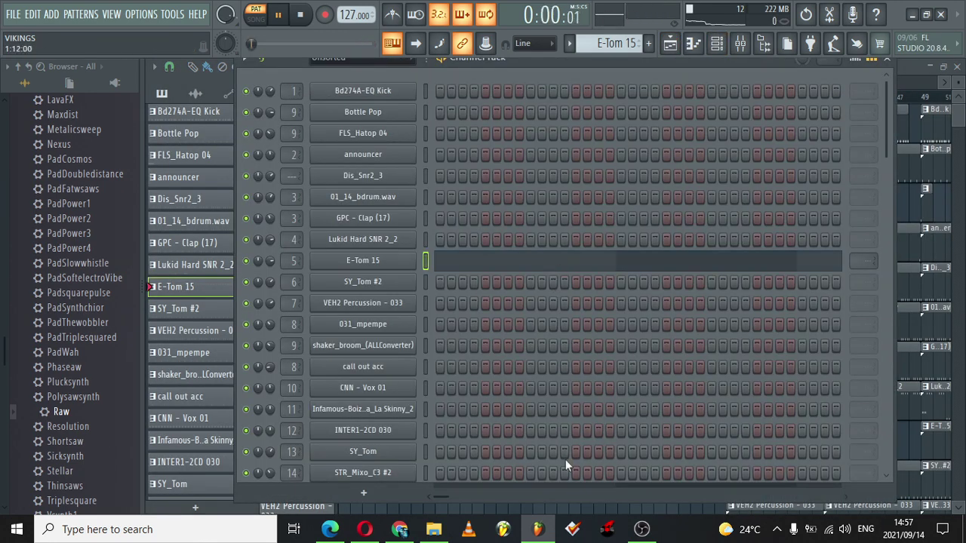
{"action": "left_click", "coordinate": [530, 262]}
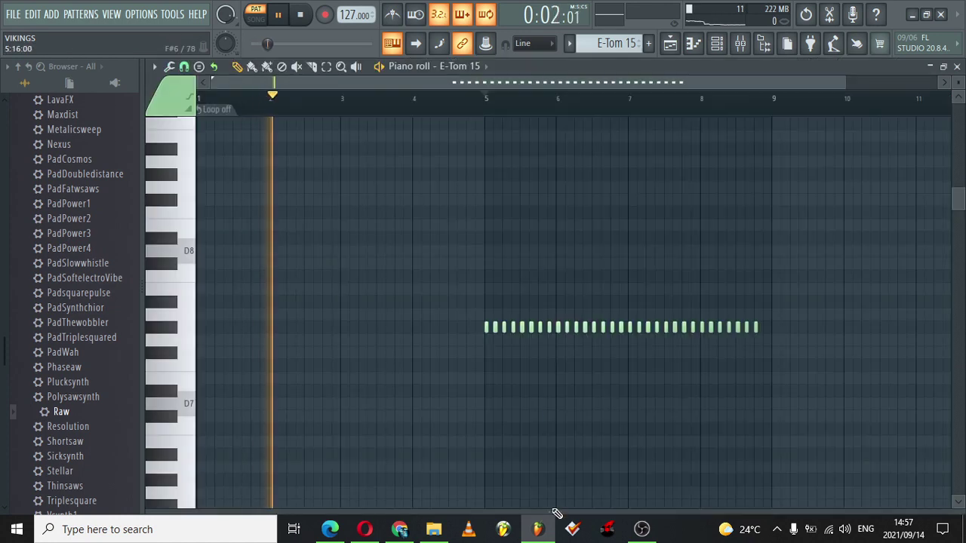
{"action": "left_click_drag", "start_coordinate": [555, 517], "coordinate": [542, 353]}
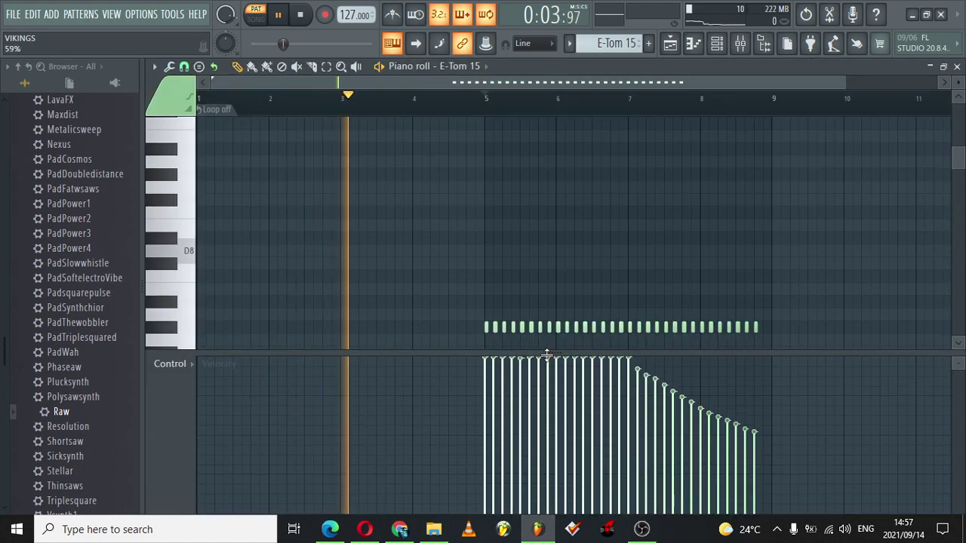
{"action": "left_click", "coordinate": [669, 46]}
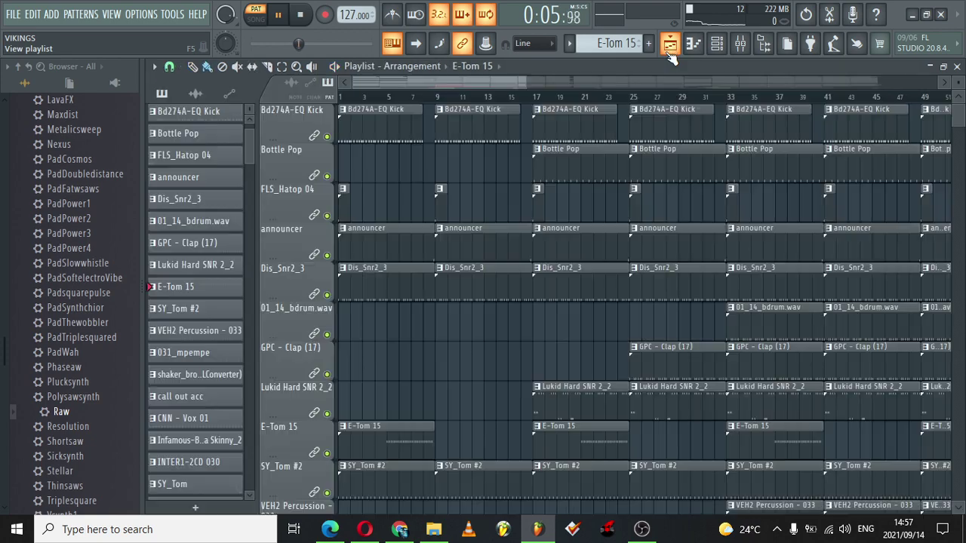
- Play the SY_Tom #2 pattern and the PL IILusionize 1 pattern from their clips at bar 1 of the playlist
{"action": "left_click", "coordinate": [381, 468]}
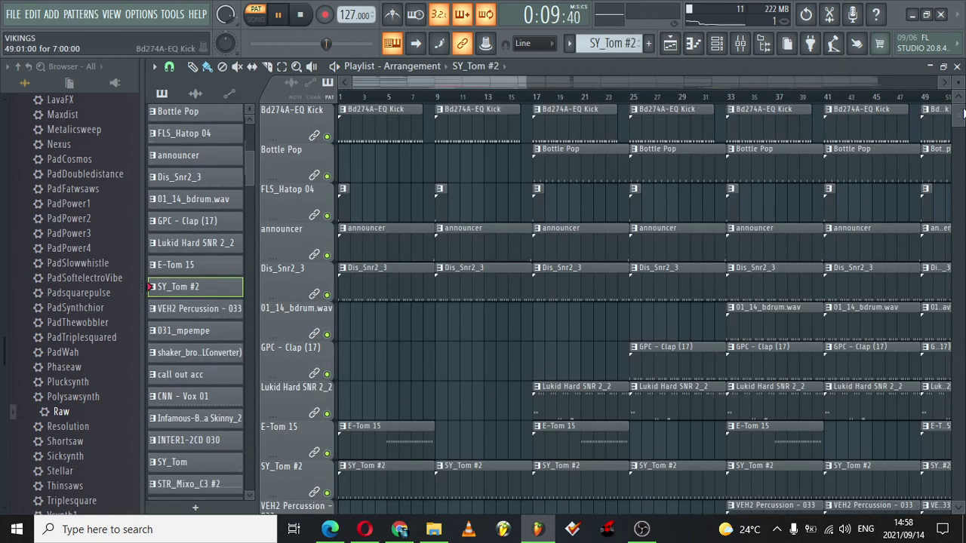
{"action": "scroll", "coordinate": [549, 252], "scroll_direction": "down", "scroll_amount": 5}
{"action": "scroll", "coordinate": [548, 252], "scroll_direction": "up", "scroll_amount": 1}
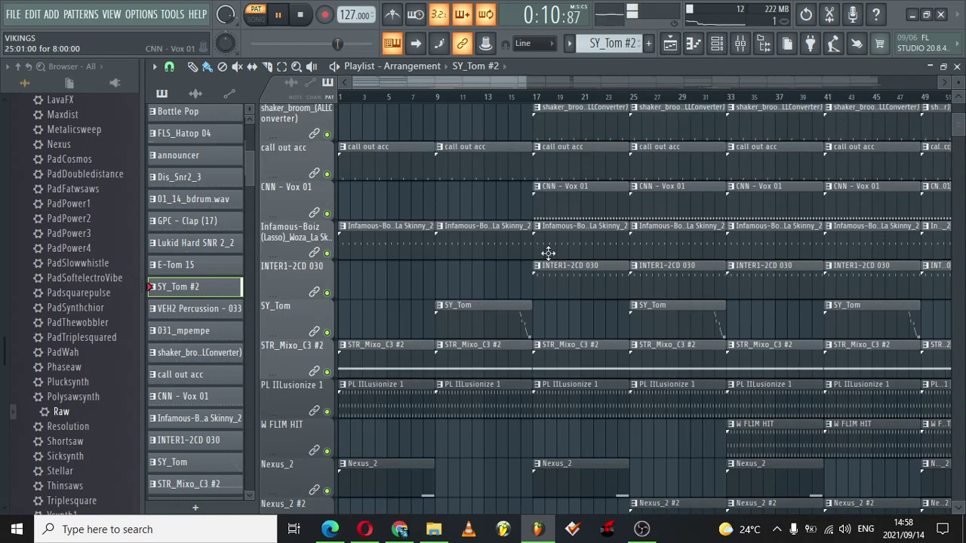
{"action": "left_click", "coordinate": [377, 405]}
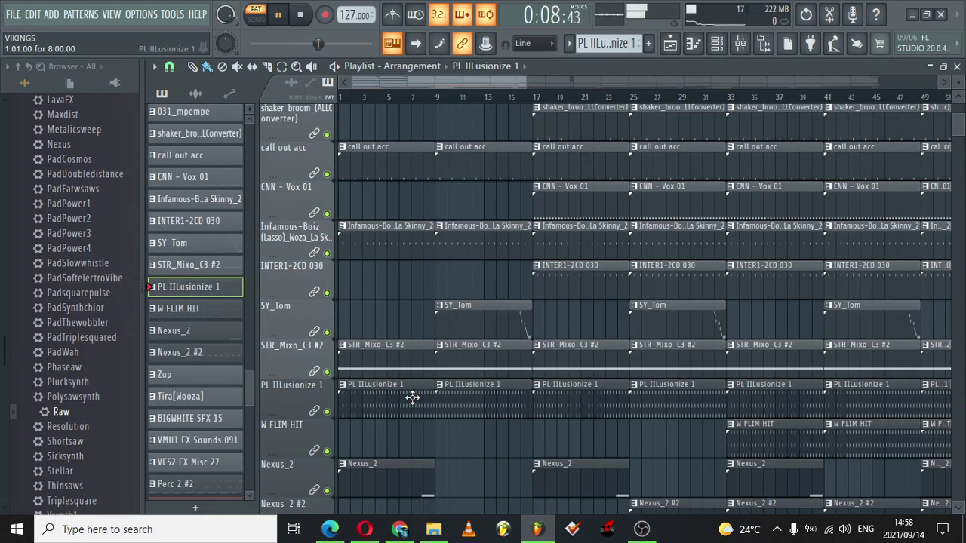
- Open the PL IILusionize 1 channel's Nexus instrument from the channel rack
{"action": "left_click", "coordinate": [718, 50]}
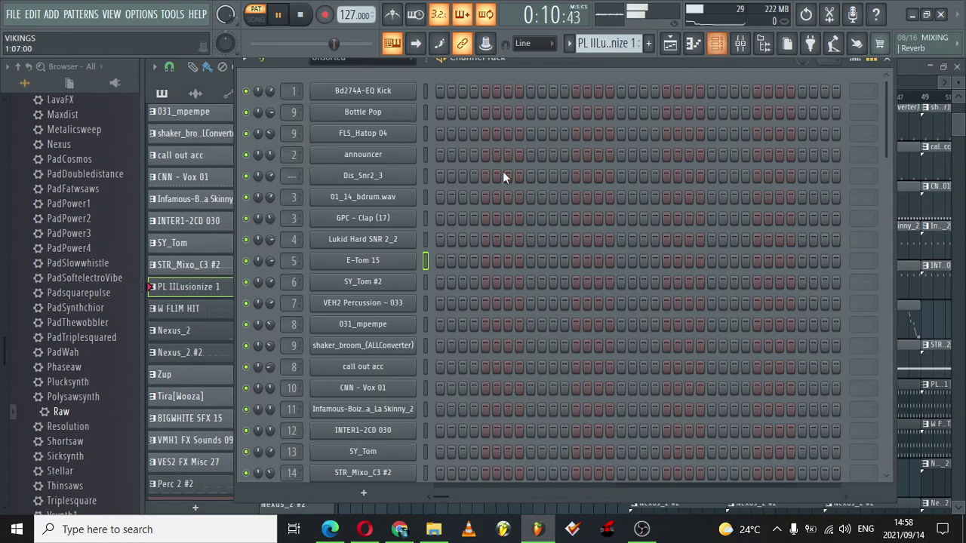
{"action": "left_click_drag", "start_coordinate": [887, 105], "coordinate": [887, 400]}
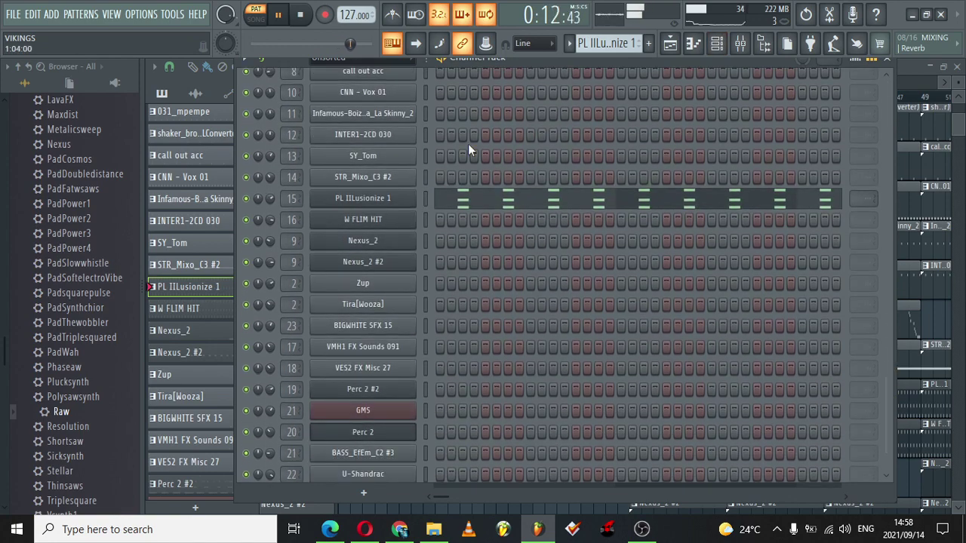
{"action": "left_click", "coordinate": [359, 199]}
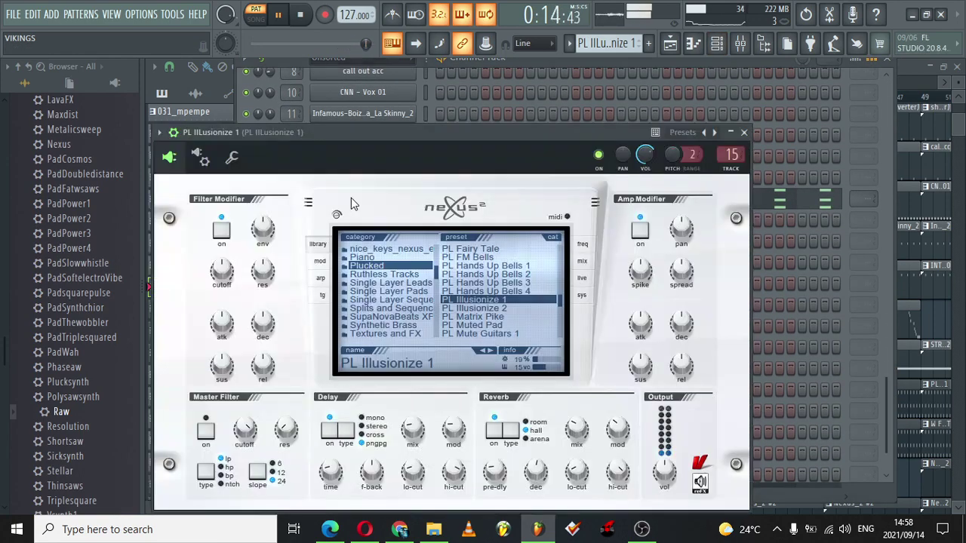
- View the instrument's frequency analyzer, mix, live and system pages, close it and return to the playlist
{"action": "left_click", "coordinate": [583, 248]}
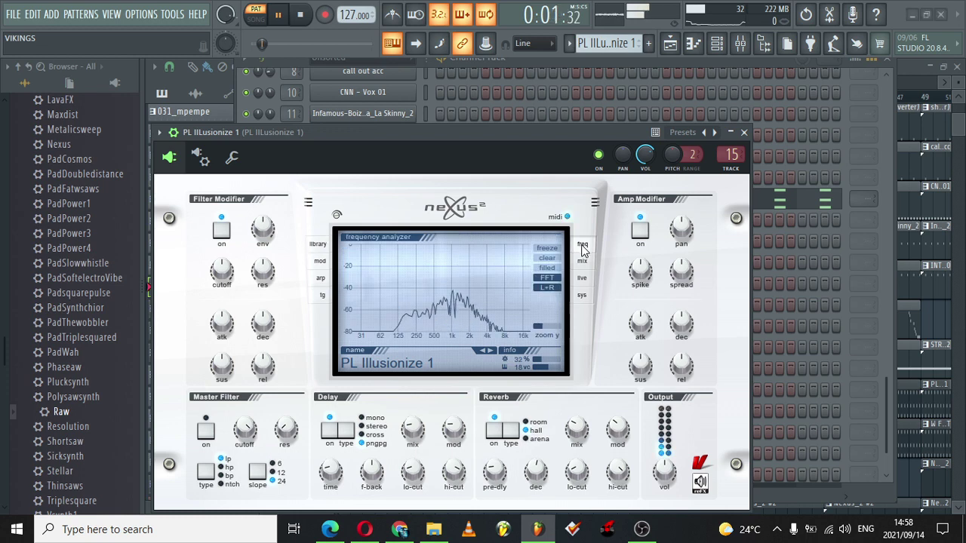
{"action": "left_click", "coordinate": [583, 262]}
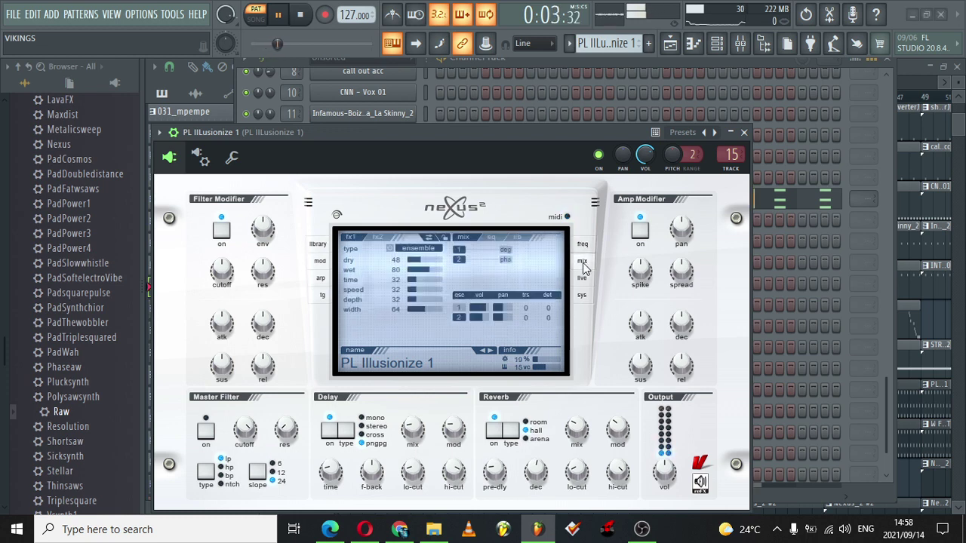
{"action": "left_click", "coordinate": [582, 279]}
{"action": "left_click", "coordinate": [585, 301]}
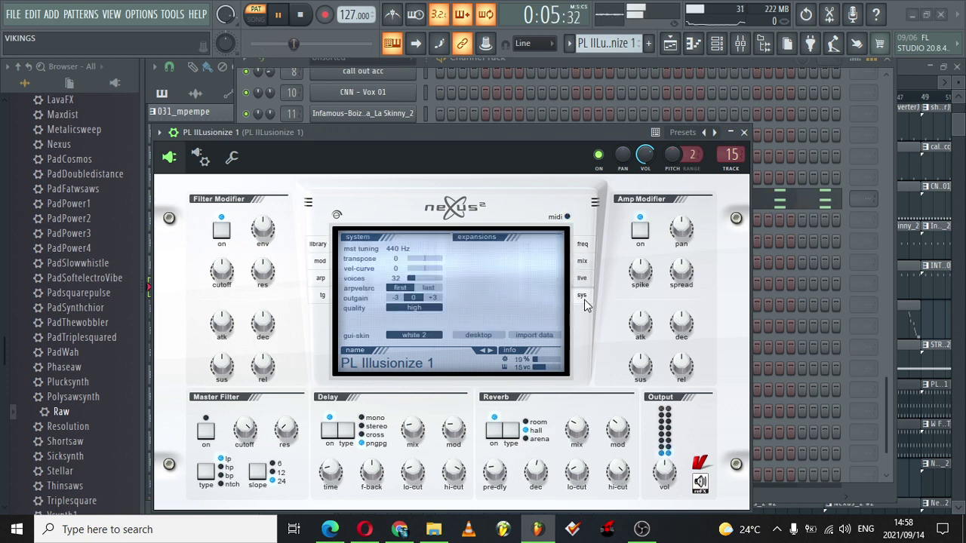
{"action": "left_click", "coordinate": [585, 262]}
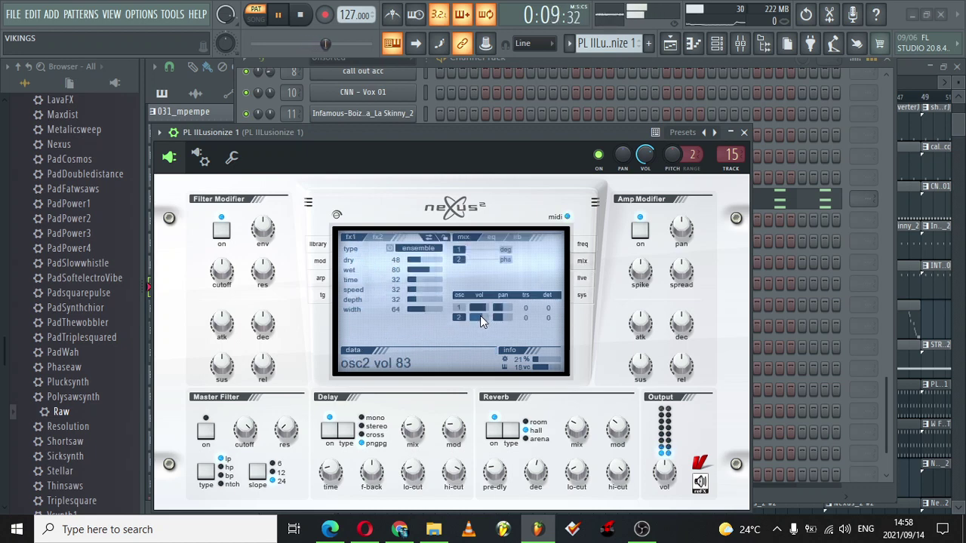
{"action": "left_click", "coordinate": [744, 132]}
{"action": "left_click", "coordinate": [672, 43]}
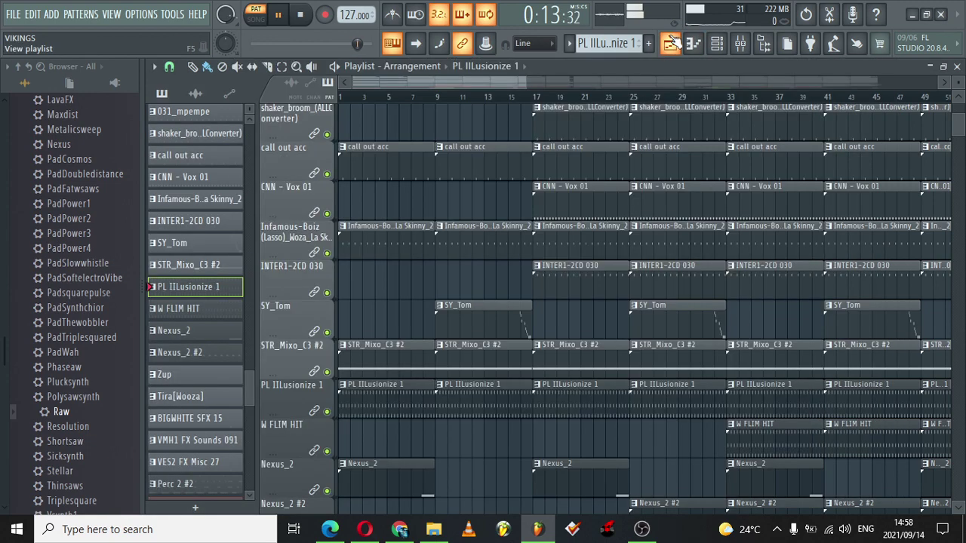
- Open the PL IILusionize 1 notes in the piano roll and collapse the velocity lane to view the repeated chords
{"action": "left_click", "coordinate": [585, 358]}
{"action": "left_click_drag", "start_coordinate": [962, 128], "coordinate": [962, 132]}
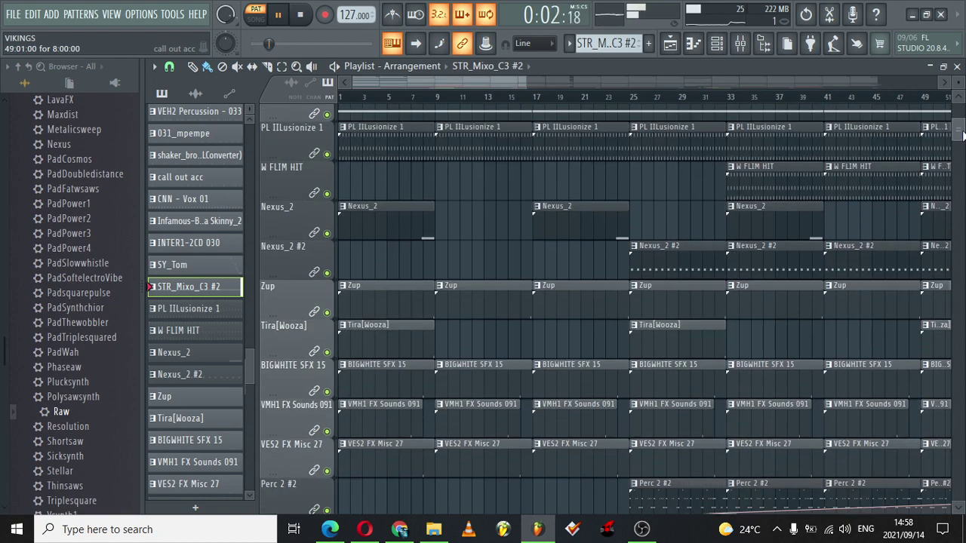
{"action": "double_click", "coordinate": [565, 142]}
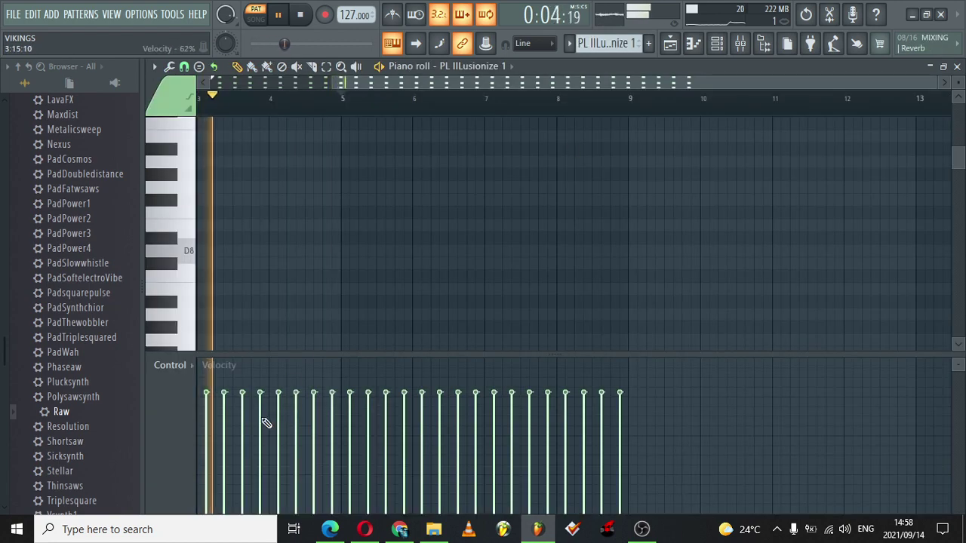
{"action": "left_click_drag", "start_coordinate": [320, 353], "coordinate": [455, 474]}
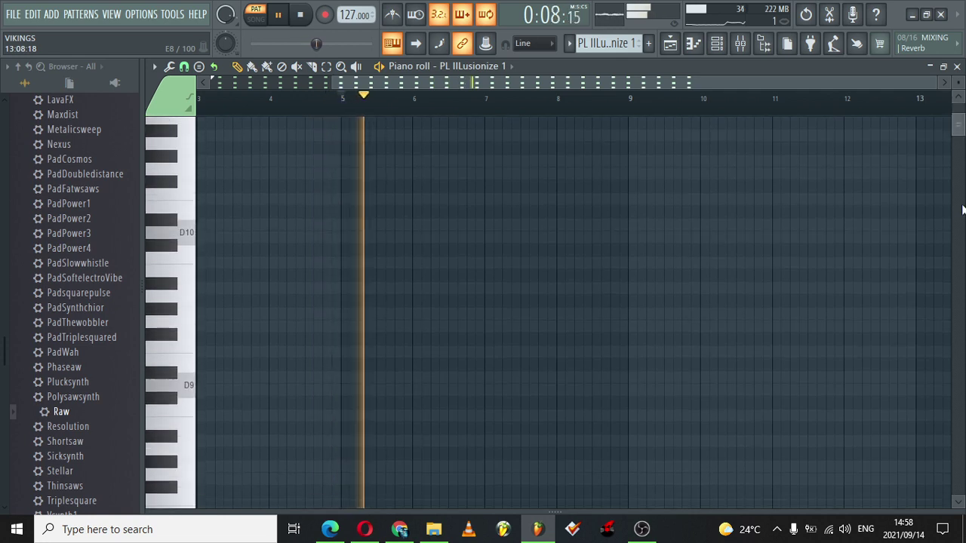
{"action": "left_click_drag", "start_coordinate": [962, 195], "coordinate": [961, 299]}
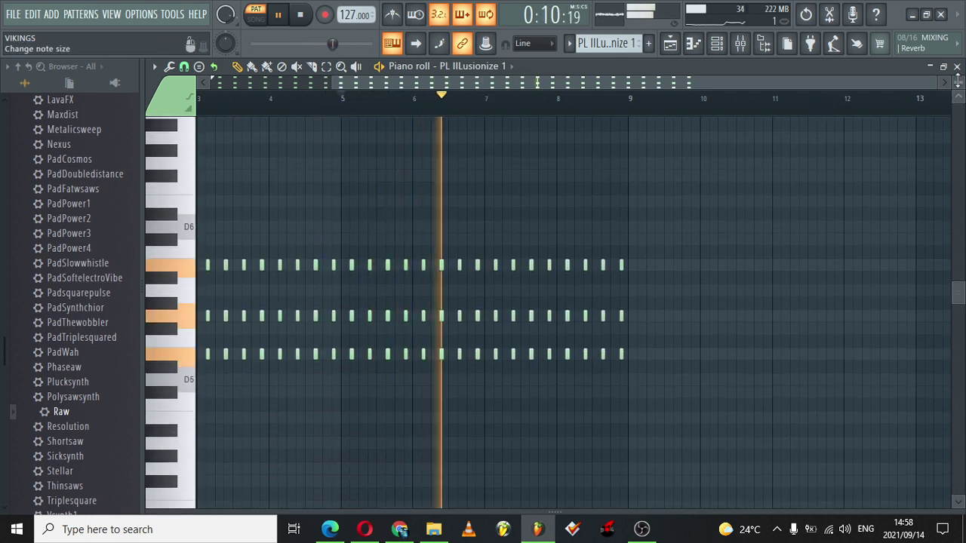
- Zoom in on the chords from bar 3, select all the notes to examine them, and return to the playlist
{"action": "left_click_drag", "start_coordinate": [943, 83], "coordinate": [477, 84]}
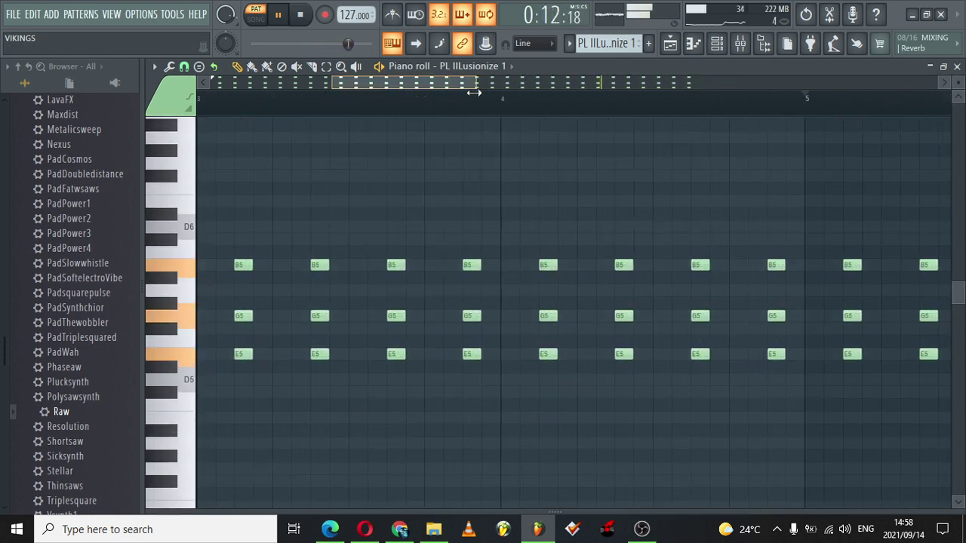
{"action": "left_click_drag", "start_coordinate": [188, 266], "coordinate": [185, 381]}
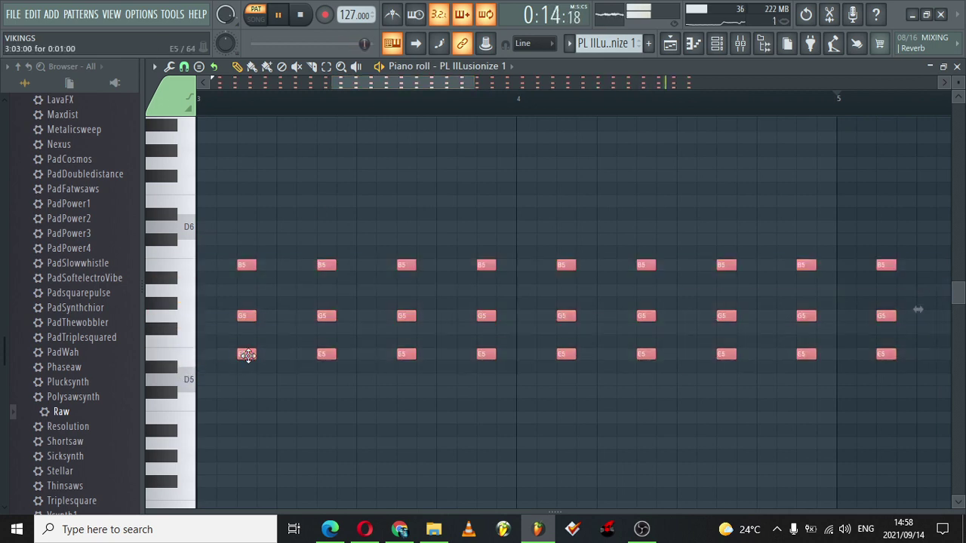
{"action": "mouse_move", "coordinate": [252, 354]}
{"action": "left_mouse_down"}
{"action": "mouse_move", "coordinate": [273, 355]}
{"action": "mouse_move", "coordinate": [246, 354]}
{"action": "left_mouse_up"}
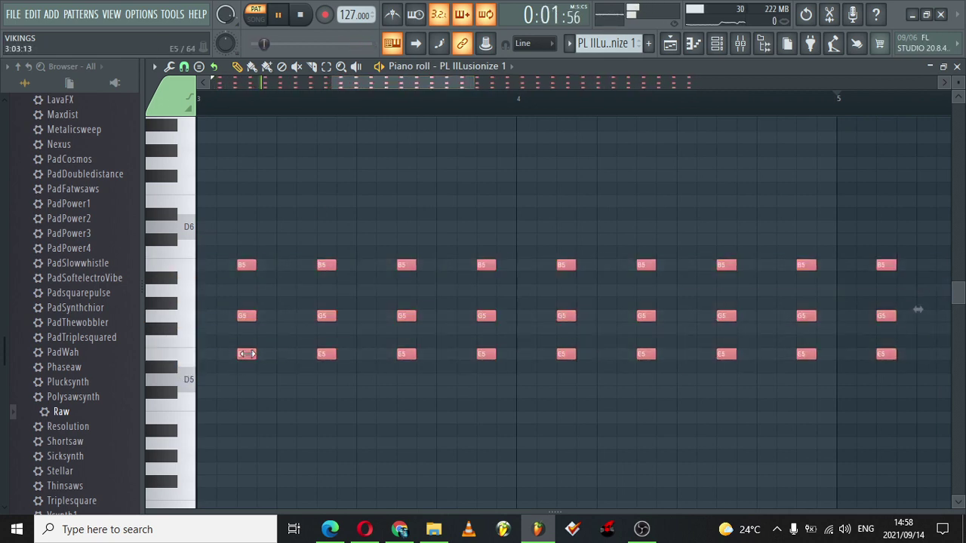
{"action": "left_click", "coordinate": [670, 43]}
- Play the Nexus_2 #2 pattern, open its instrument to view the KD -Free XP preset category, and close the instrument
{"action": "left_click", "coordinate": [644, 254]}
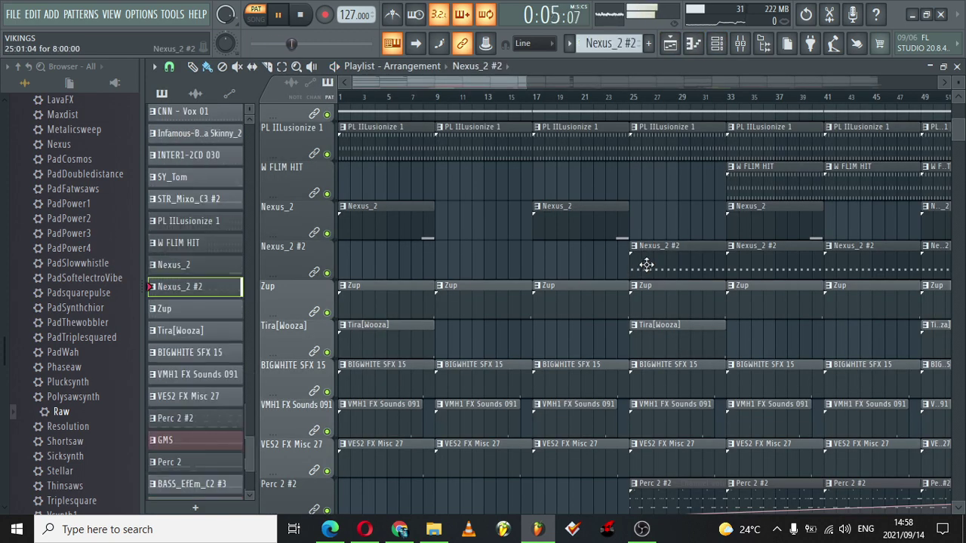
{"action": "left_click", "coordinate": [716, 43]}
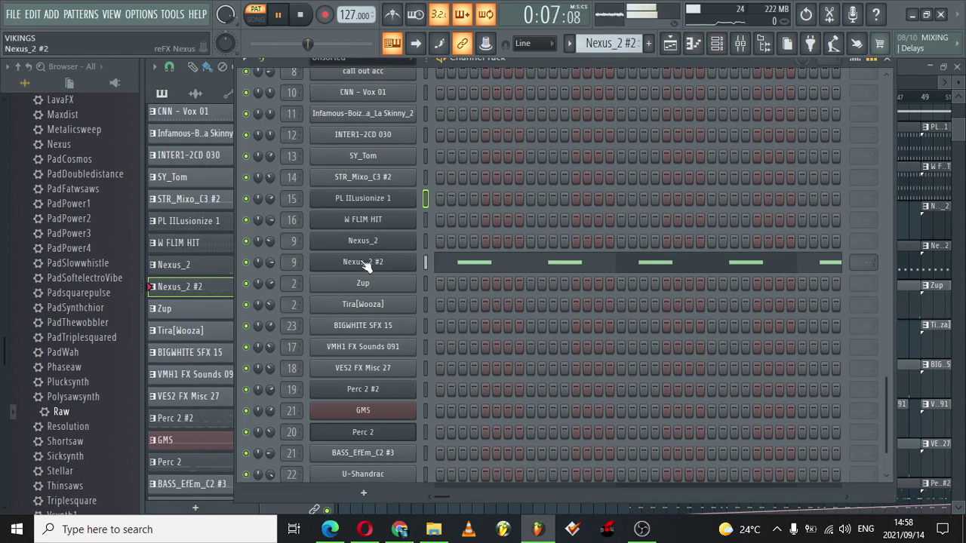
{"action": "left_click", "coordinate": [365, 261]}
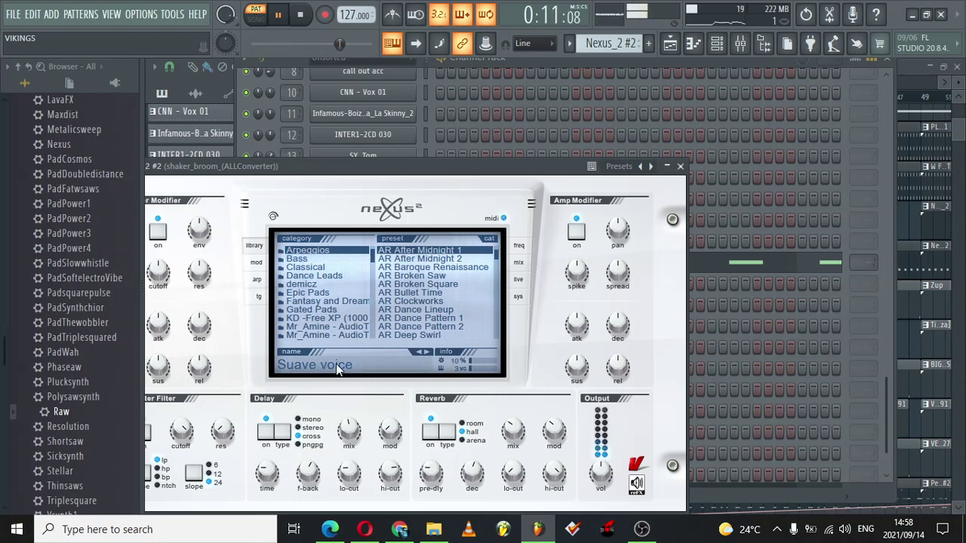
{"action": "left_click", "coordinate": [330, 318]}
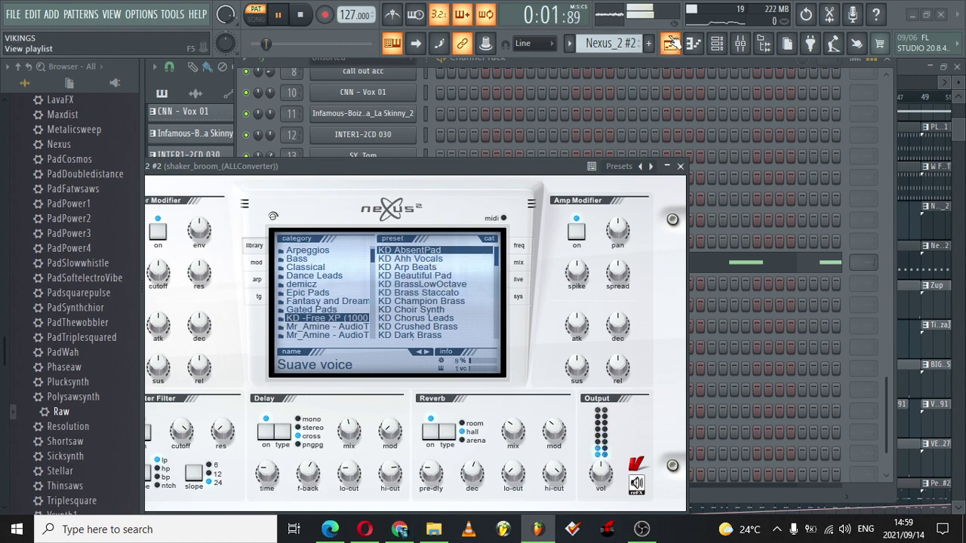
{"action": "left_click", "coordinate": [672, 43]}
{"action": "left_click", "coordinate": [670, 43]}
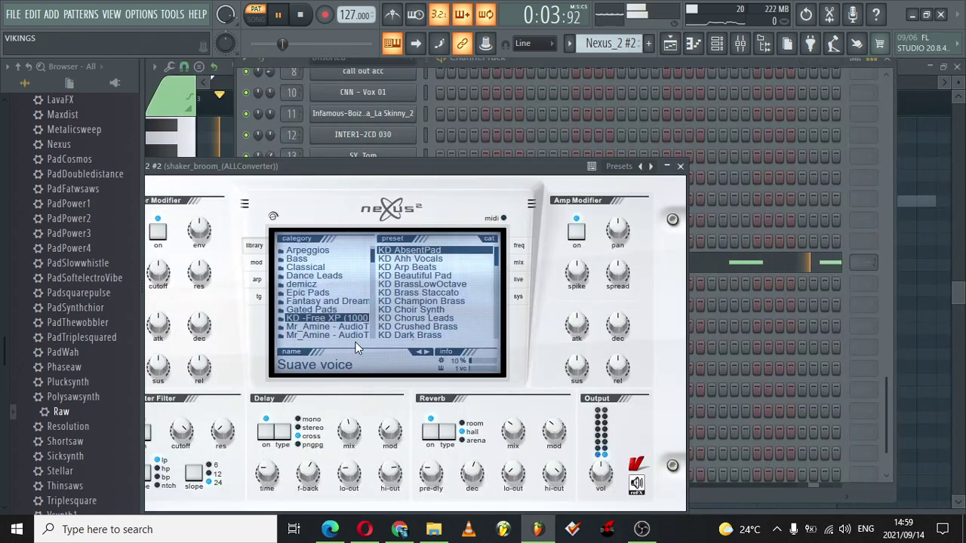
{"action": "left_click", "coordinate": [680, 166]}
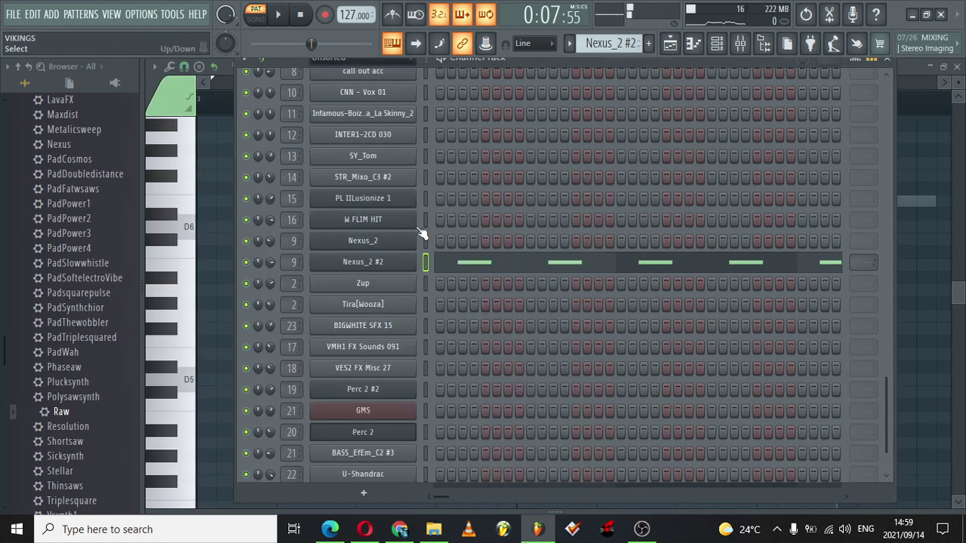
- Clone the Nexus_2 #2 channel, load the KD Ahh Vocals preset in the clone, and close its instrument
{"action": "right_click", "coordinate": [395, 255]}
{"action": "left_click", "coordinate": [460, 386]}
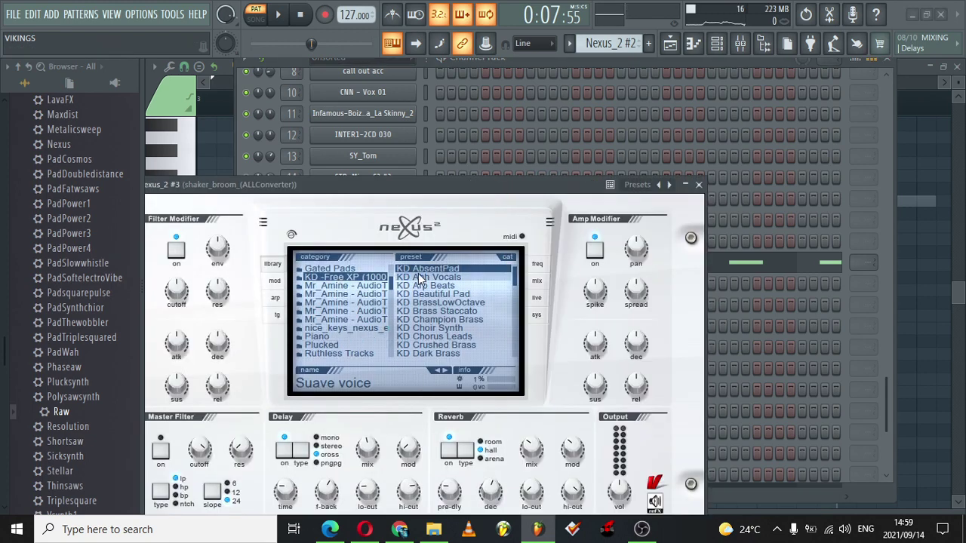
{"action": "left_click", "coordinate": [452, 277]}
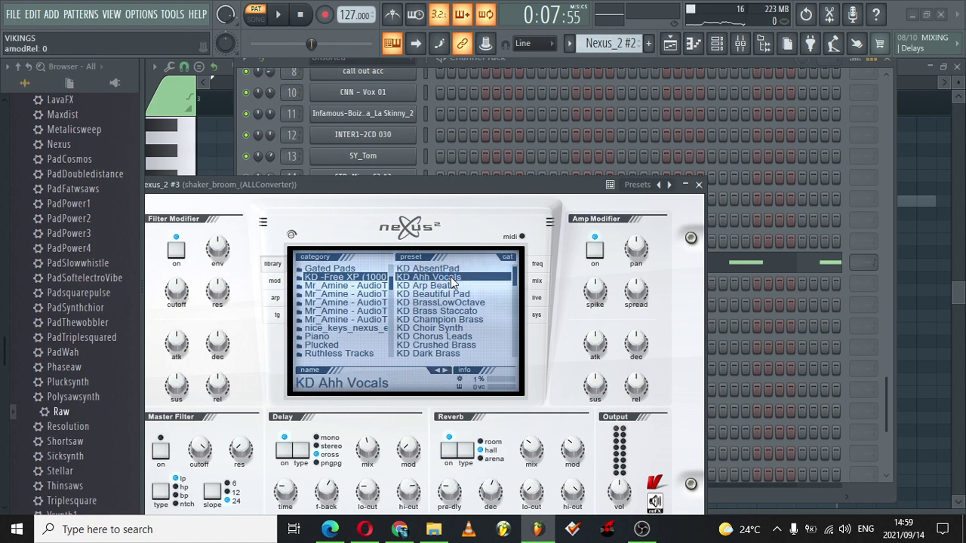
{"action": "left_click", "coordinate": [699, 185]}
- Copy the notes of the Nexus_2 #2 channel and paste them into the cloned channel
{"action": "right_click", "coordinate": [355, 264]}
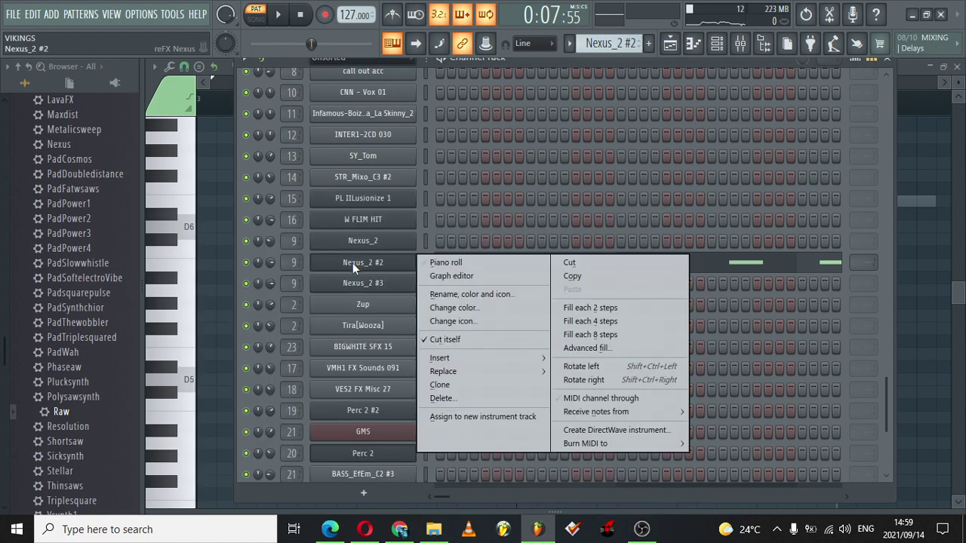
{"action": "left_click", "coordinate": [568, 275]}
{"action": "right_click", "coordinate": [365, 289]}
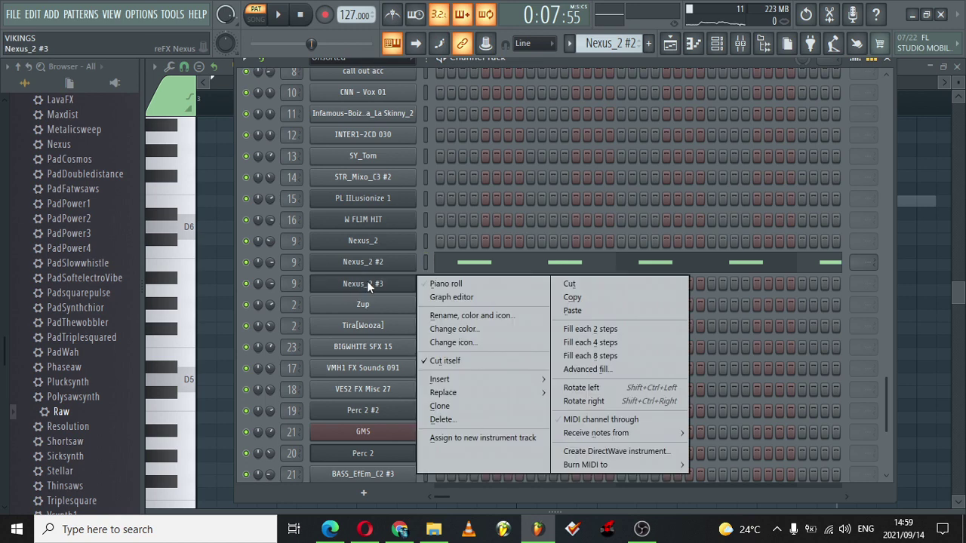
{"action": "left_click", "coordinate": [629, 308]}
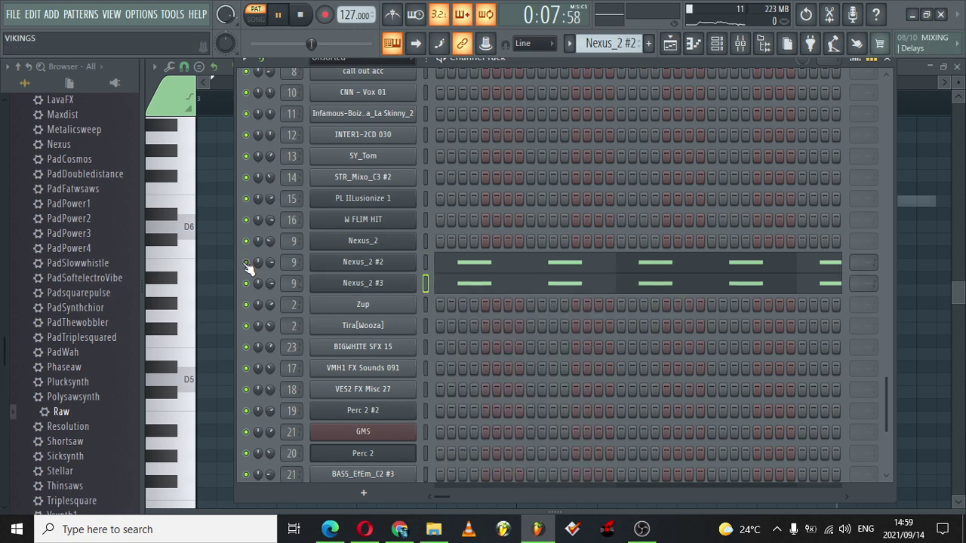
- Mute Nexus_2 #2 to play the clone and view its notes, and swap the mutes to hear the original
{"action": "left_click", "coordinate": [245, 262]}
{"action": "left_click", "coordinate": [503, 290]}
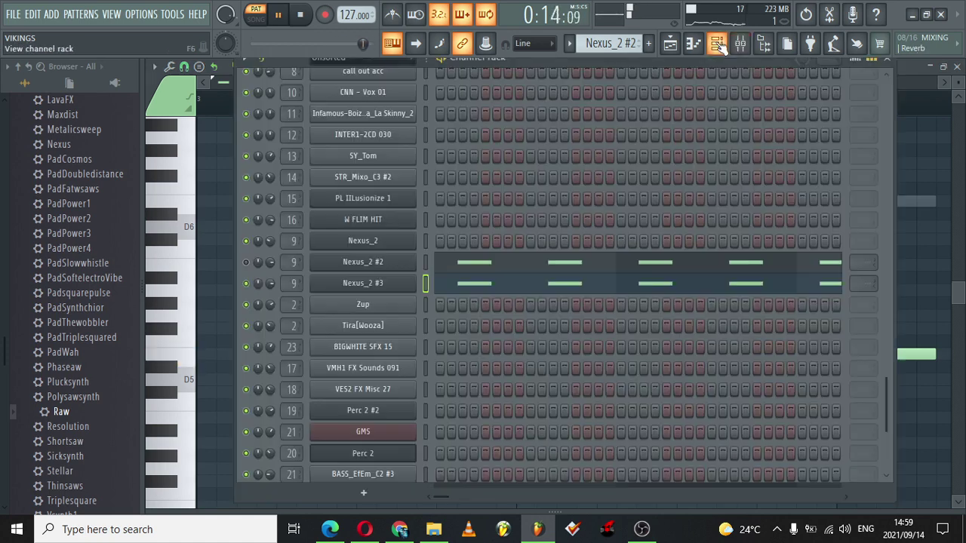
{"action": "left_click", "coordinate": [717, 43]}
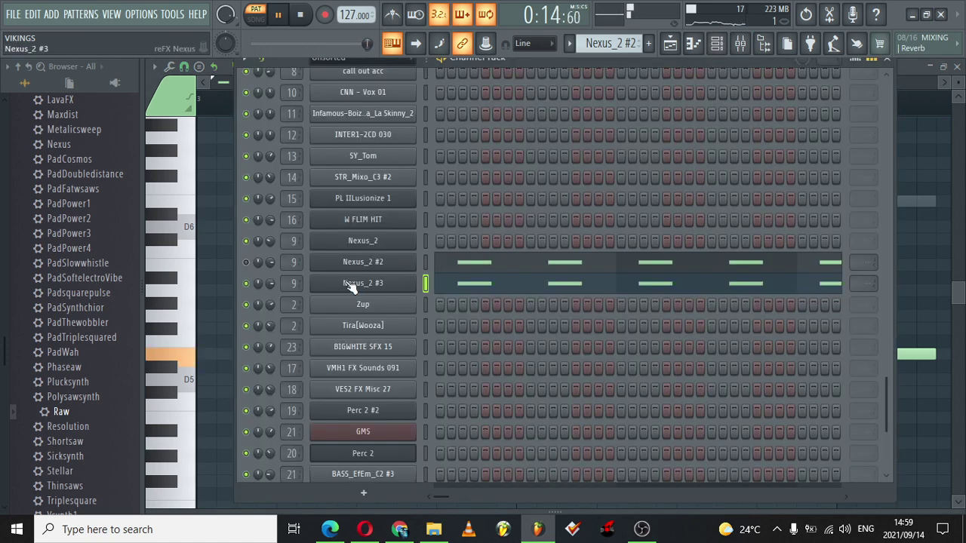
{"action": "left_click", "coordinate": [246, 263]}
{"action": "left_click", "coordinate": [246, 284]}
- Delete the cloned Nexus_2 #3 channel and return to the playlist
{"action": "right_click", "coordinate": [343, 284]}
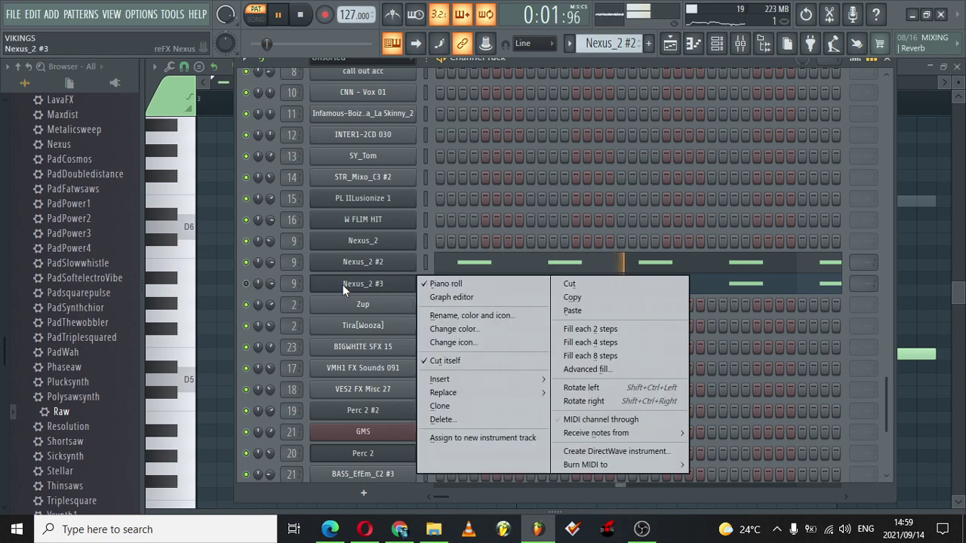
{"action": "left_click", "coordinate": [441, 419]}
{"action": "left_click", "coordinate": [557, 310]}
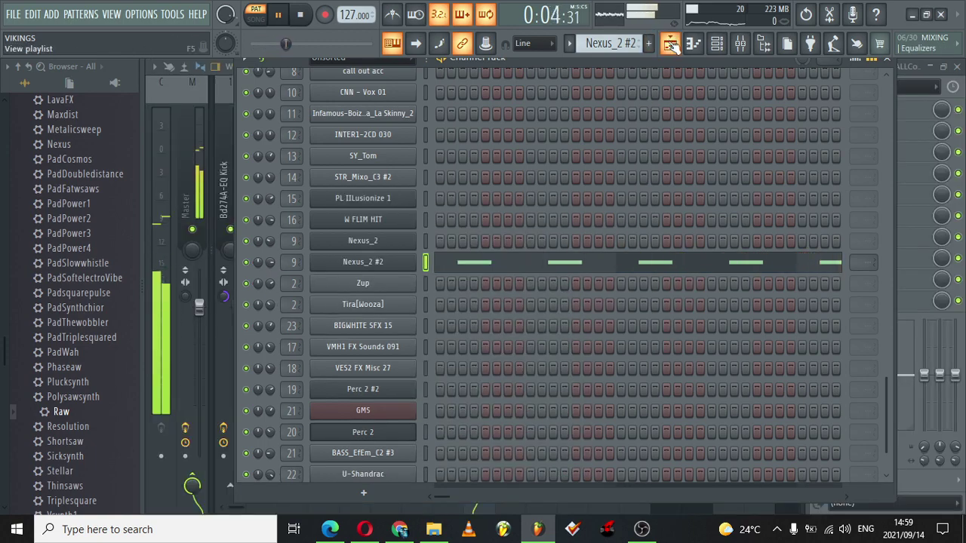
{"action": "left_click", "coordinate": [671, 45]}
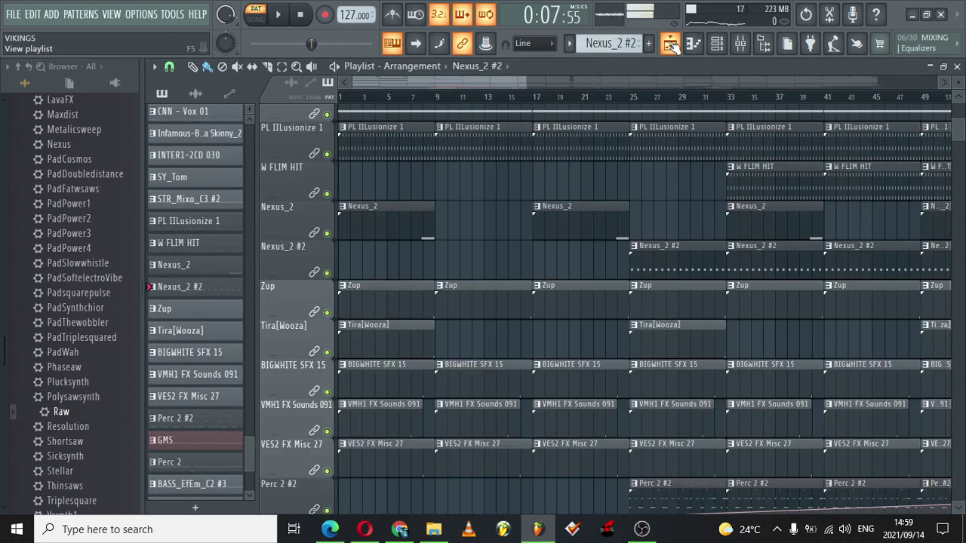
- Play the Perc 2 #2 pattern from its clip at bar 25 and open its notes in the piano roll
{"action": "left_click", "coordinate": [680, 504]}
{"action": "key", "text": "space"}
{"action": "double_click", "coordinate": [661, 504]}
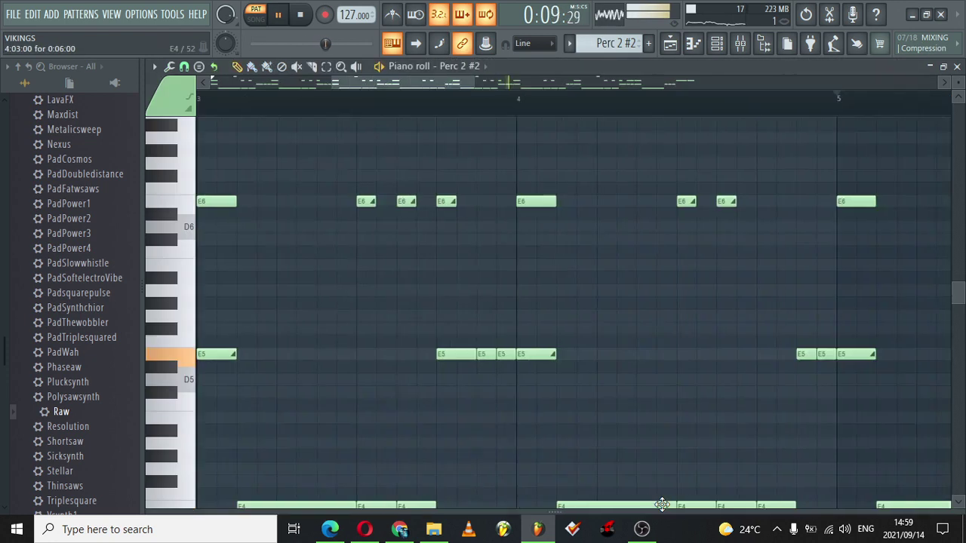
- Show the whole Perc 2 #2 pattern from bar 1 in the piano roll and replay it from the start
{"action": "left_click_drag", "start_coordinate": [445, 79], "coordinate": [197, 78]}
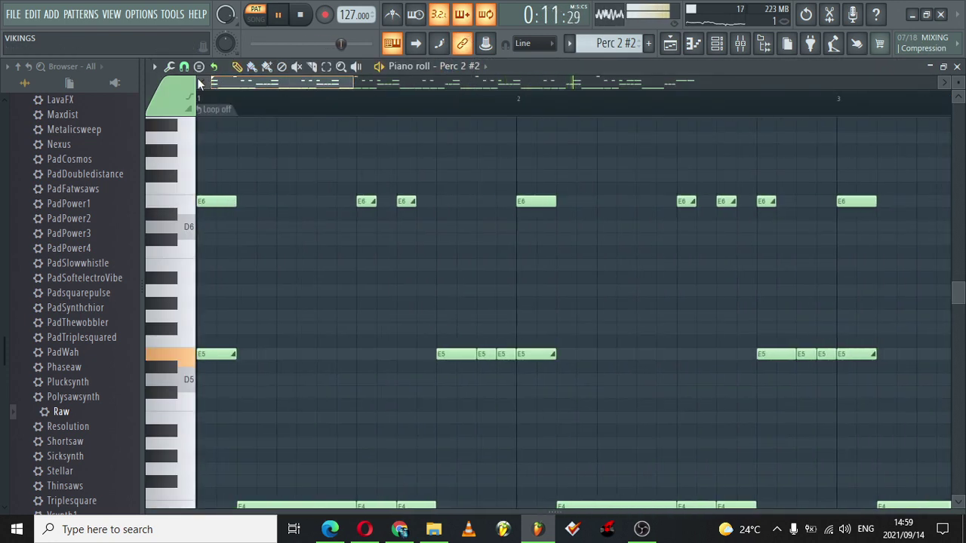
{"action": "left_click_drag", "start_coordinate": [352, 82], "coordinate": [937, 81]}
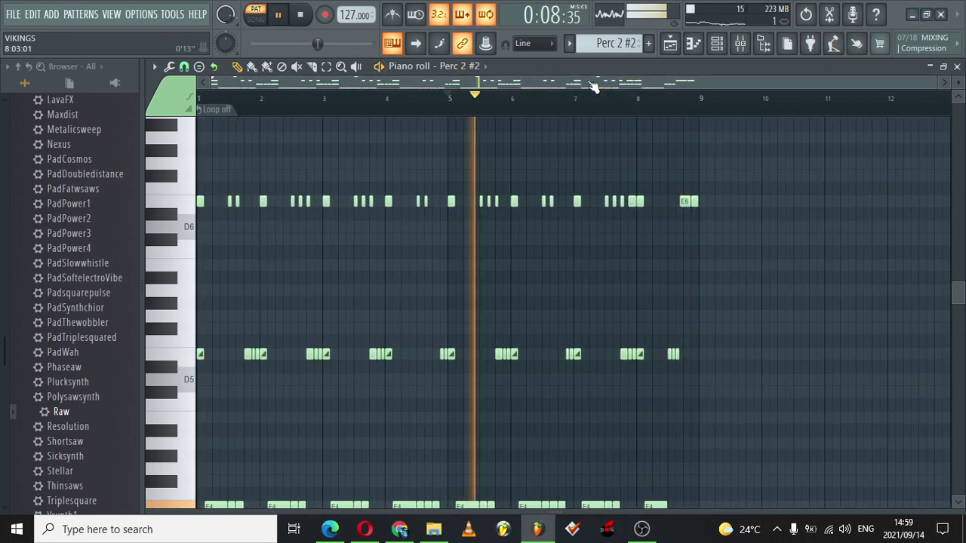
{"action": "left_click", "coordinate": [304, 15]}
{"action": "key", "text": "space"}
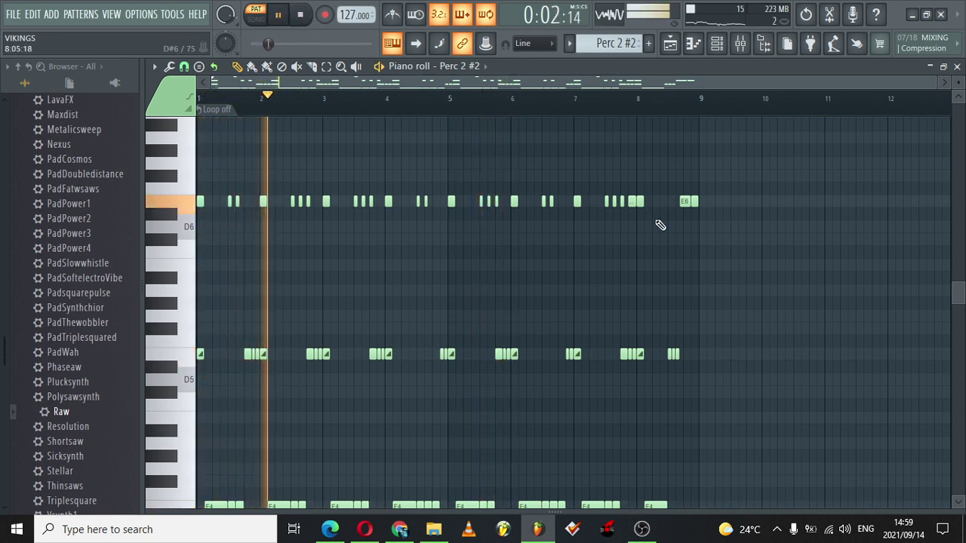
- Return to the playlist, play the W FLIM HIT pattern, and open its instrument from the channel rack to view the preset
{"action": "mouse_move", "coordinate": [961, 295]}
{"action": "left_mouse_down"}
{"action": "mouse_move", "coordinate": [963, 237]}
{"action": "mouse_move", "coordinate": [962, 323]}
{"action": "mouse_move", "coordinate": [962, 282]}
{"action": "left_mouse_up"}
{"action": "left_click", "coordinate": [671, 46]}
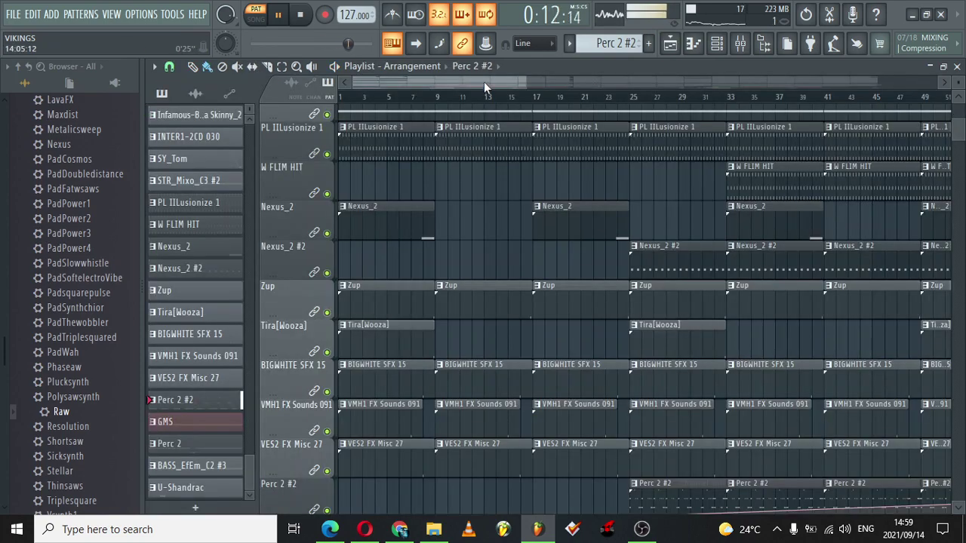
{"action": "left_click", "coordinate": [484, 79]}
{"action": "left_click_drag", "start_coordinate": [420, 84], "coordinate": [487, 82]}
{"action": "left_click", "coordinate": [425, 178]}
{"action": "left_click", "coordinate": [725, 45]}
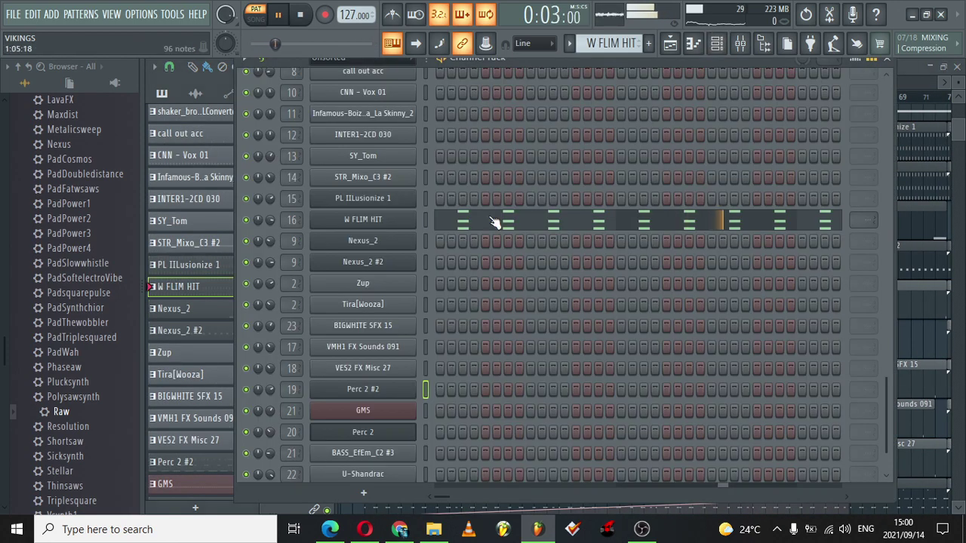
{"action": "left_click", "coordinate": [381, 224]}
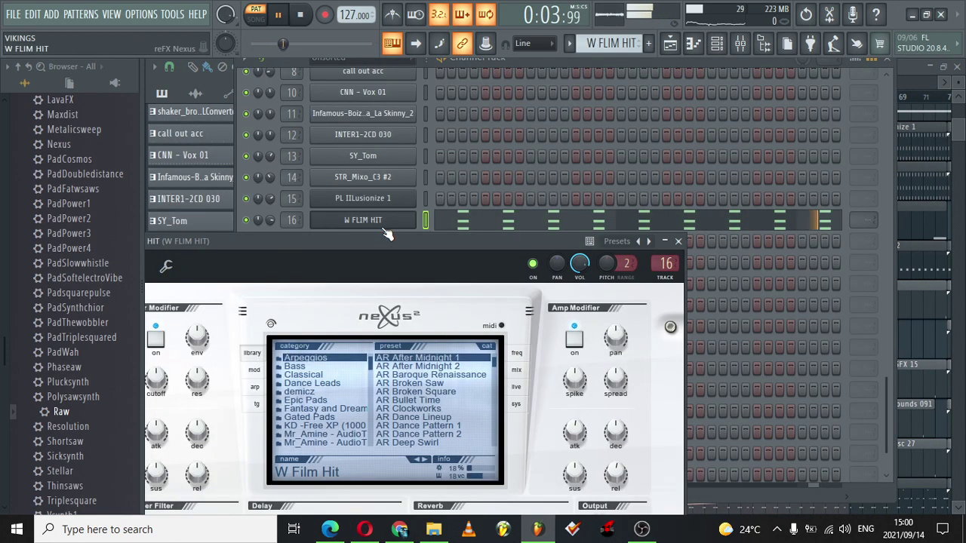
- Return to the playlist and play the GMS pattern from its clip at bar 41, viewing its notes in the piano roll
{"action": "left_click", "coordinate": [674, 45]}
{"action": "left_click_drag", "start_coordinate": [530, 81], "coordinate": [557, 88]}
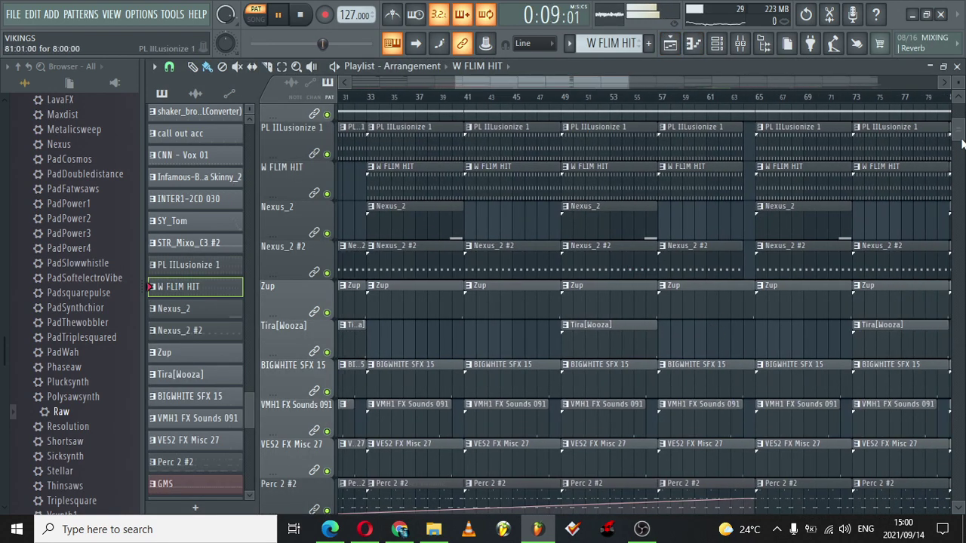
{"action": "left_click_drag", "start_coordinate": [962, 143], "coordinate": [962, 149]}
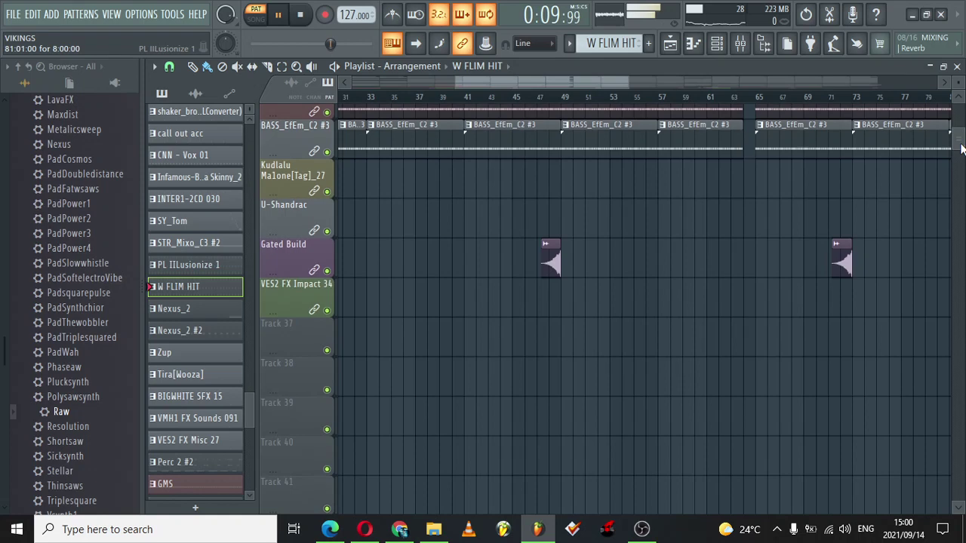
{"action": "left_click", "coordinate": [487, 117]}
{"action": "double_click", "coordinate": [501, 113]}
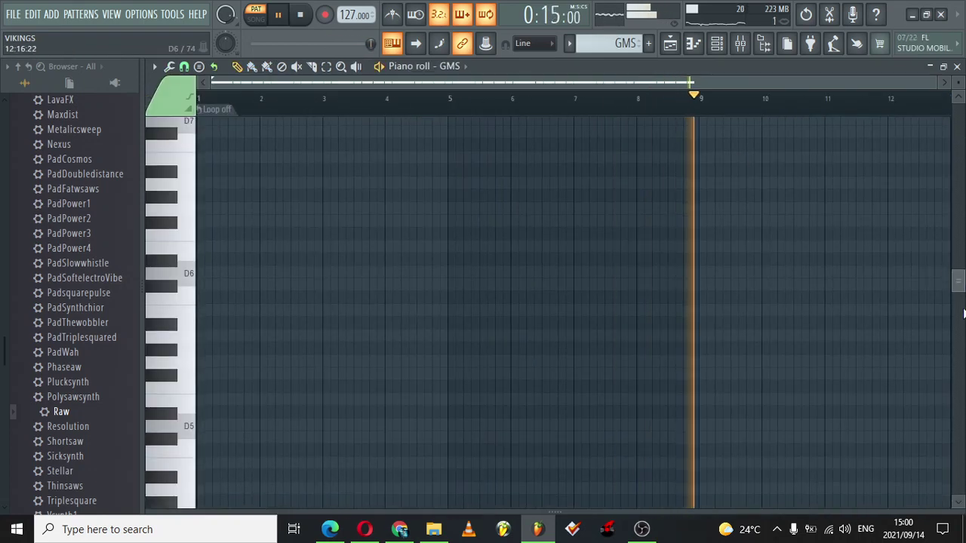
{"action": "left_click_drag", "start_coordinate": [957, 279], "coordinate": [961, 349]}
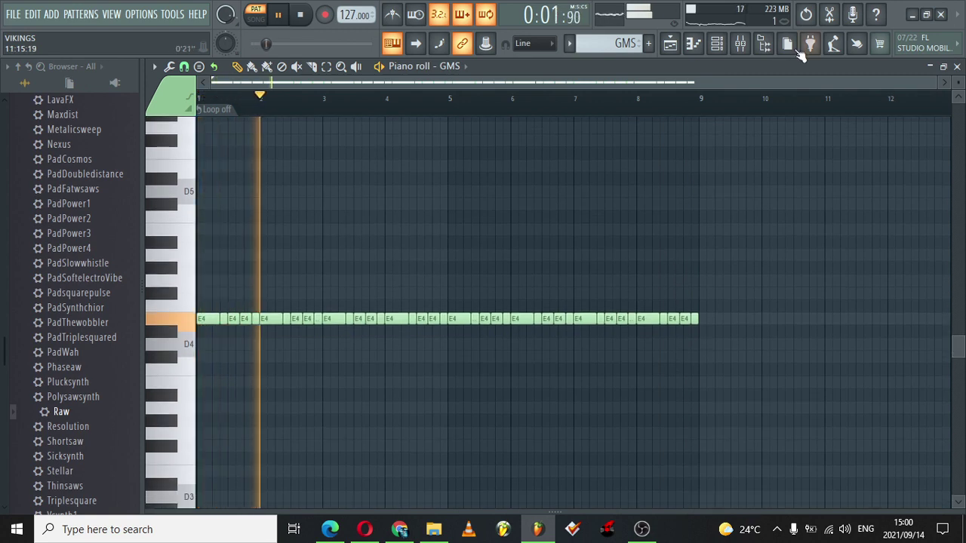
- Audition the BASS_EfEm_C2 #3 pattern from its clip at bar 49 in the piano roll and return to the playlist
{"action": "left_click", "coordinate": [670, 43]}
{"action": "double_click", "coordinate": [603, 136]}
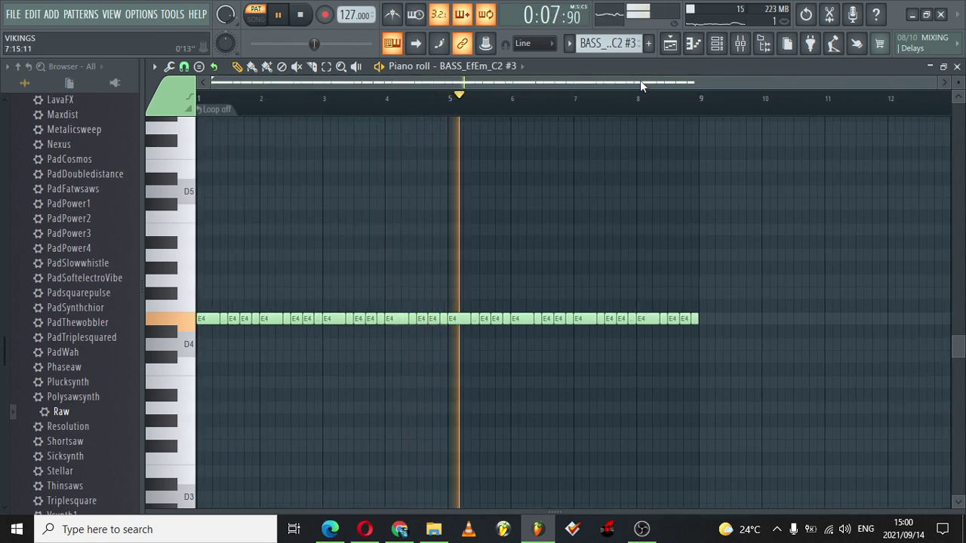
{"action": "left_click", "coordinate": [669, 47]}
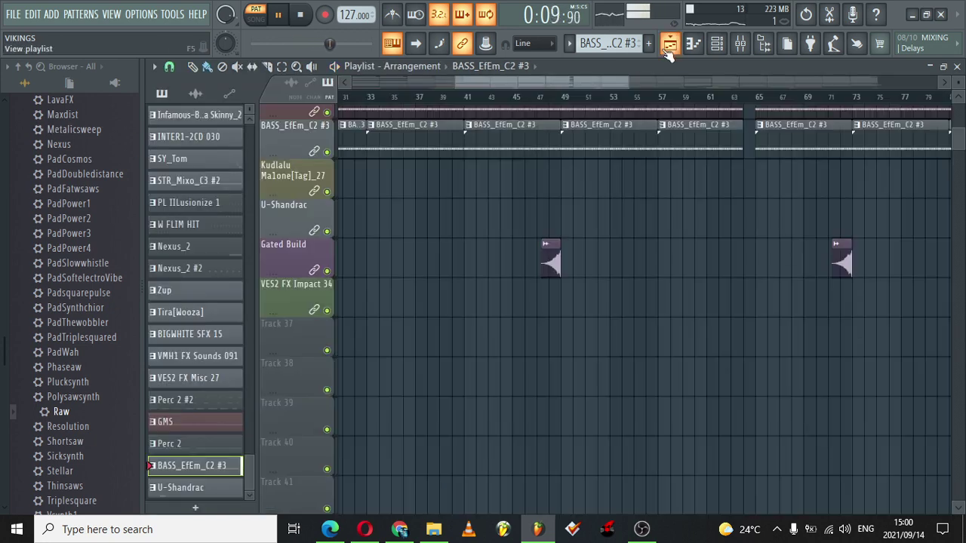
- Play the VMH1 FX Sounds 091 pattern from its clip at bar 65, open its notes, and return to the playlist
{"action": "left_click_drag", "start_coordinate": [587, 81], "coordinate": [644, 78]}
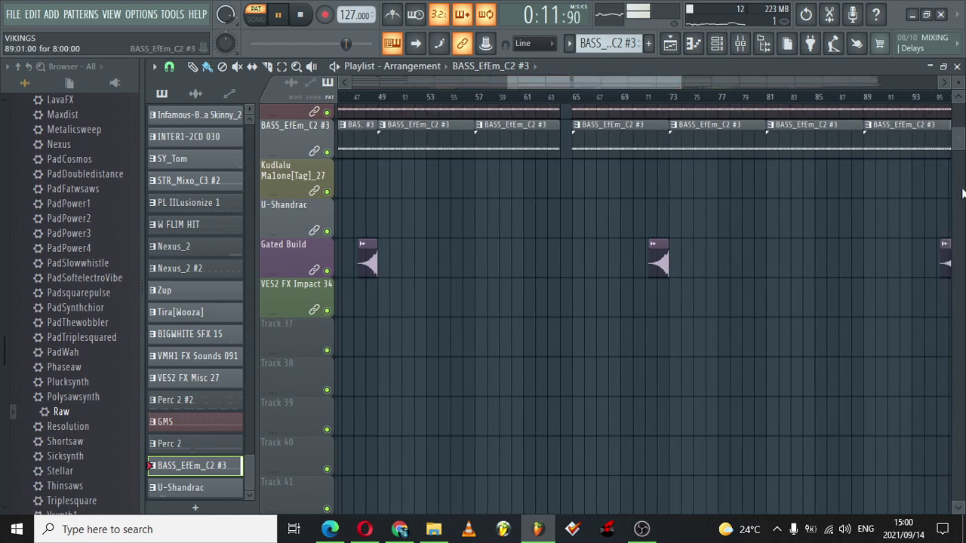
{"action": "scroll", "coordinate": [959, 135], "scroll_direction": "up", "scroll_amount": 5}
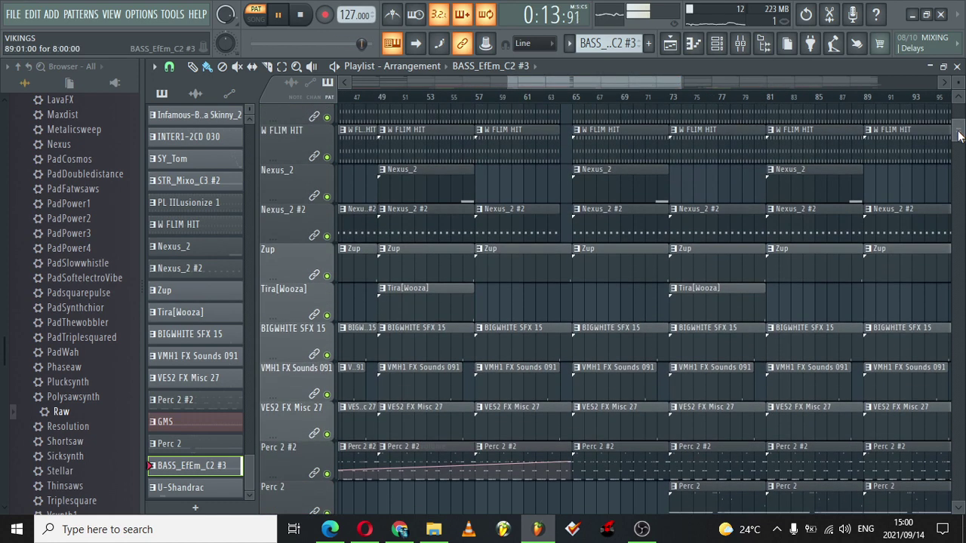
{"action": "left_click", "coordinate": [627, 369]}
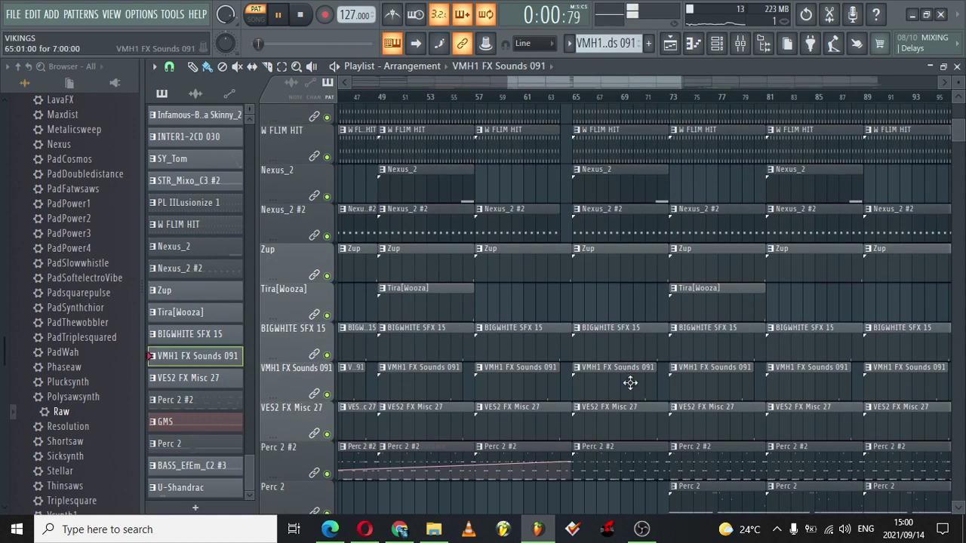
{"action": "double_click", "coordinate": [630, 383]}
{"action": "left_click", "coordinate": [673, 51]}
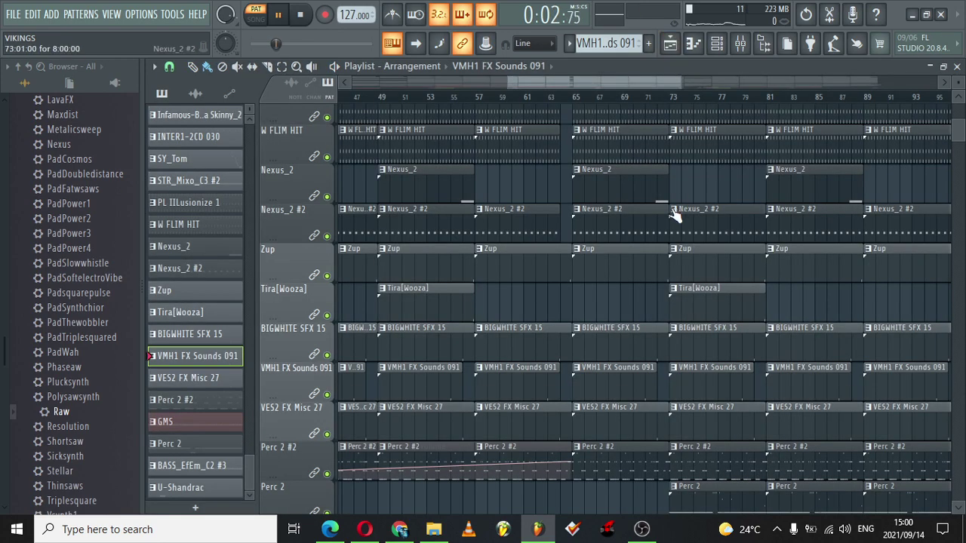
- Open the Nexus_2 pattern at bar 65, play it from just before its note near bar 8, and view its instrument preset
{"action": "left_click", "coordinate": [621, 213]}
{"action": "left_click", "coordinate": [606, 183]}
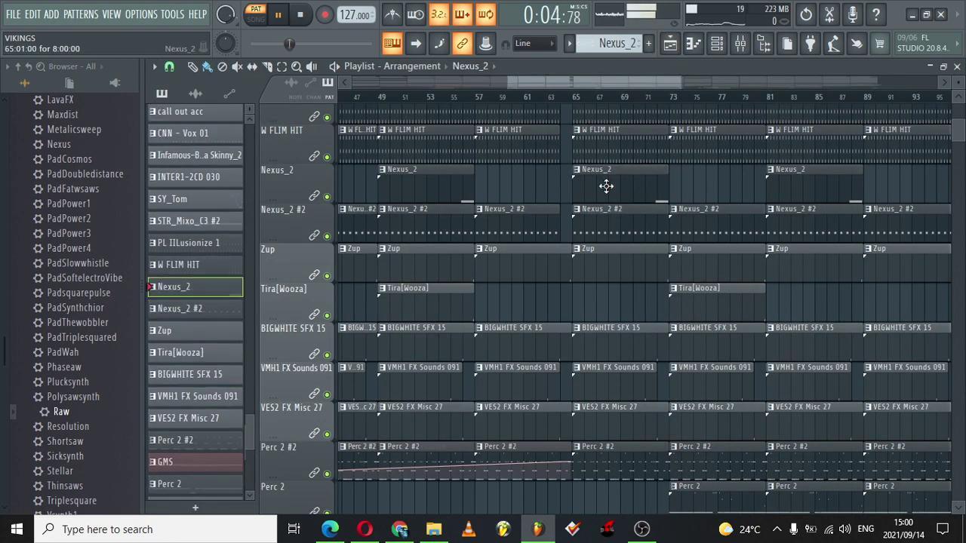
{"action": "double_click", "coordinate": [608, 190]}
{"action": "left_click", "coordinate": [489, 106]}
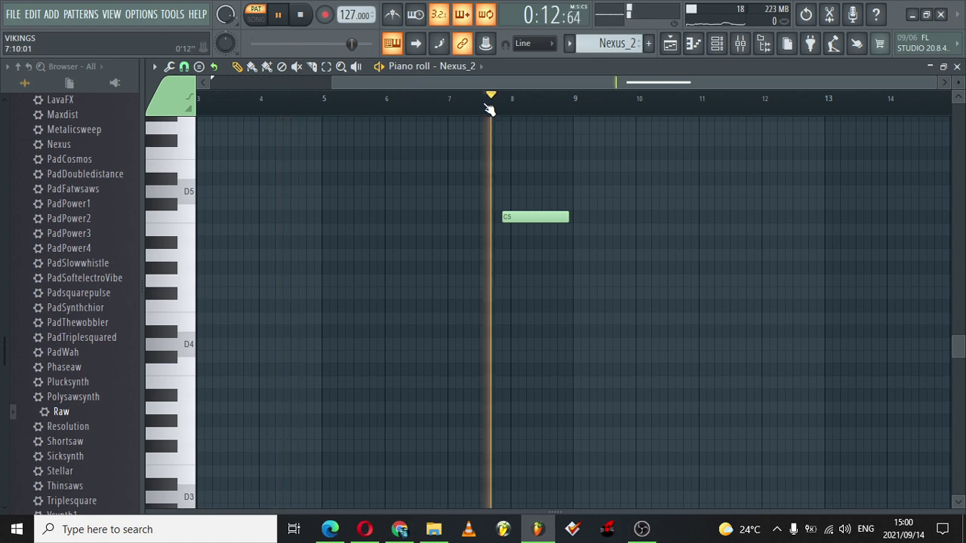
{"action": "left_click", "coordinate": [717, 43]}
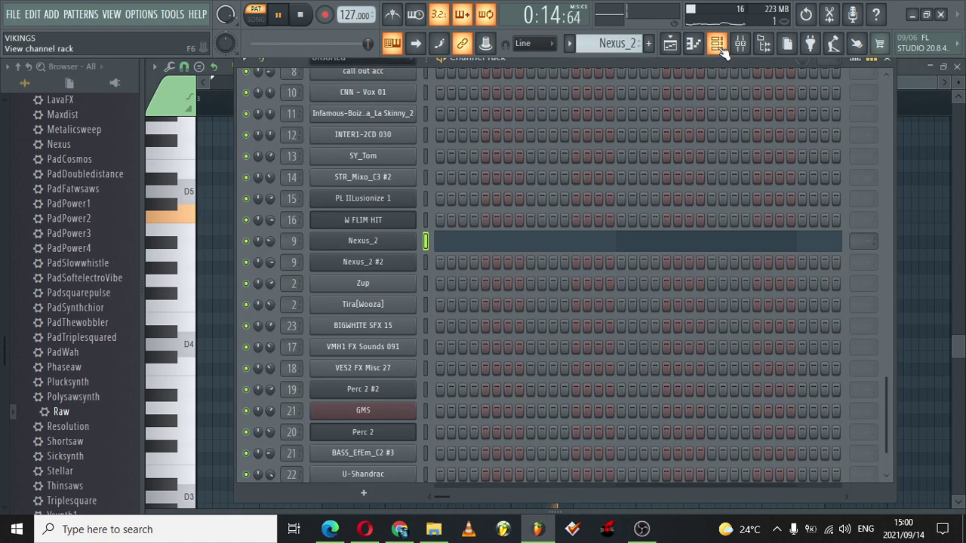
{"action": "left_click", "coordinate": [381, 242]}
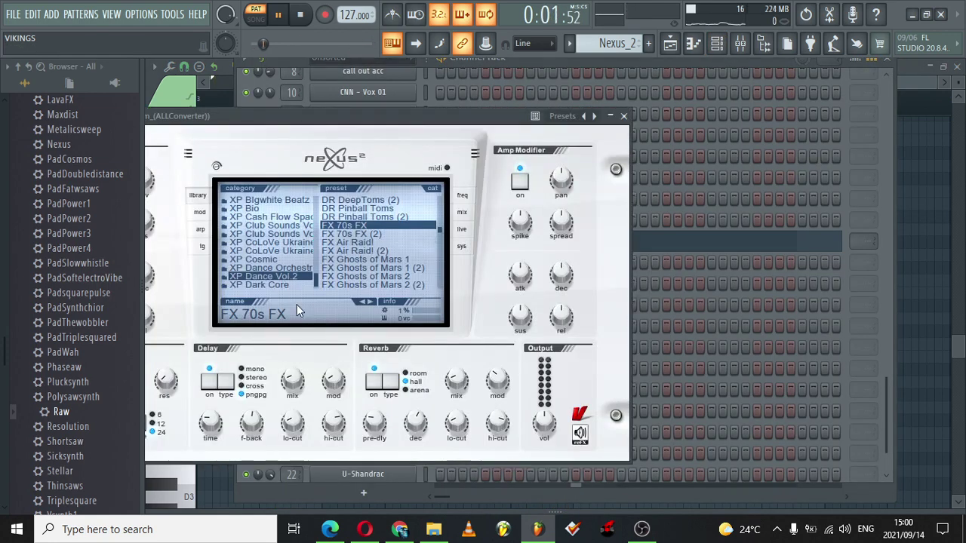
- Return to the playlist, play the Perc 2 pattern from its clip at bar 73, and view its notes in the piano roll
{"action": "left_click", "coordinate": [672, 44]}
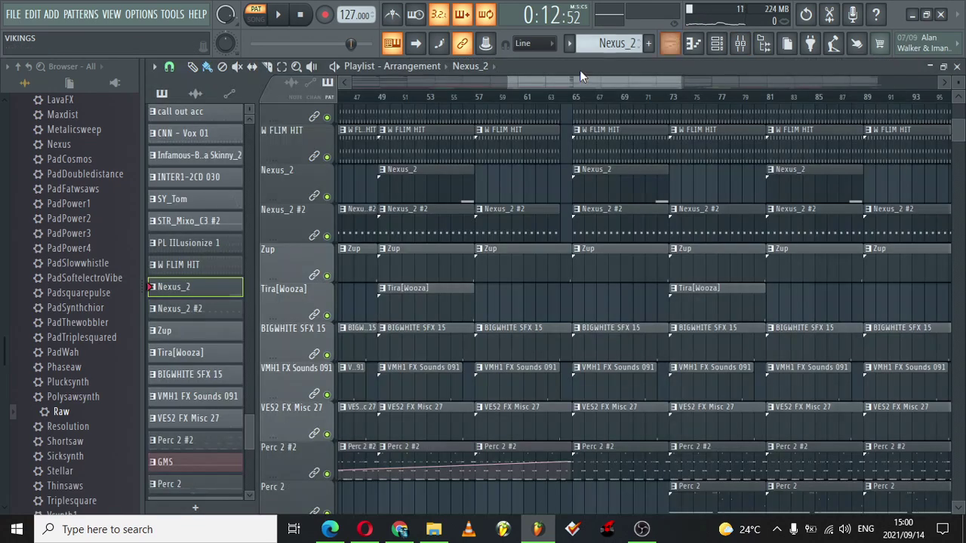
{"action": "left_click_drag", "start_coordinate": [599, 80], "coordinate": [650, 81]}
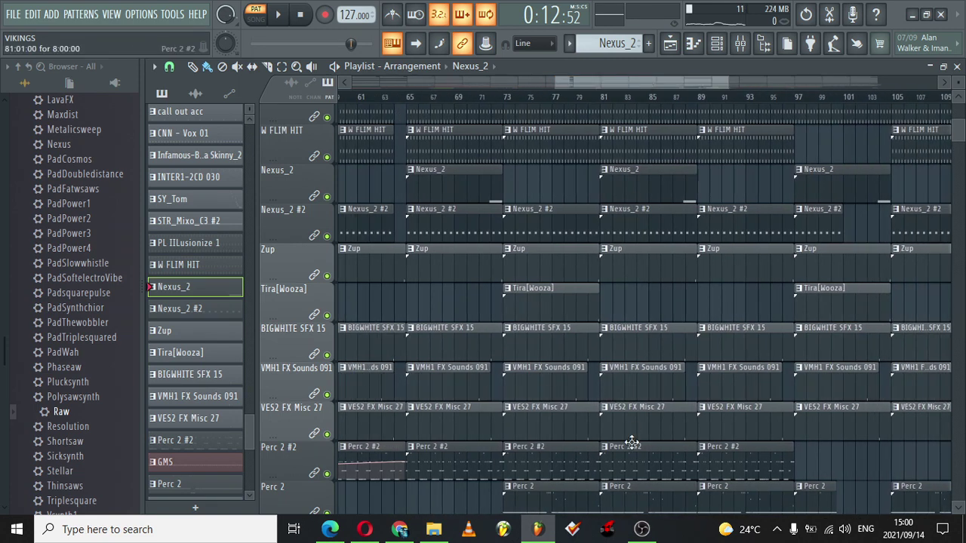
{"action": "left_click", "coordinate": [550, 502]}
{"action": "key", "text": "space"}
{"action": "double_click", "coordinate": [569, 502]}
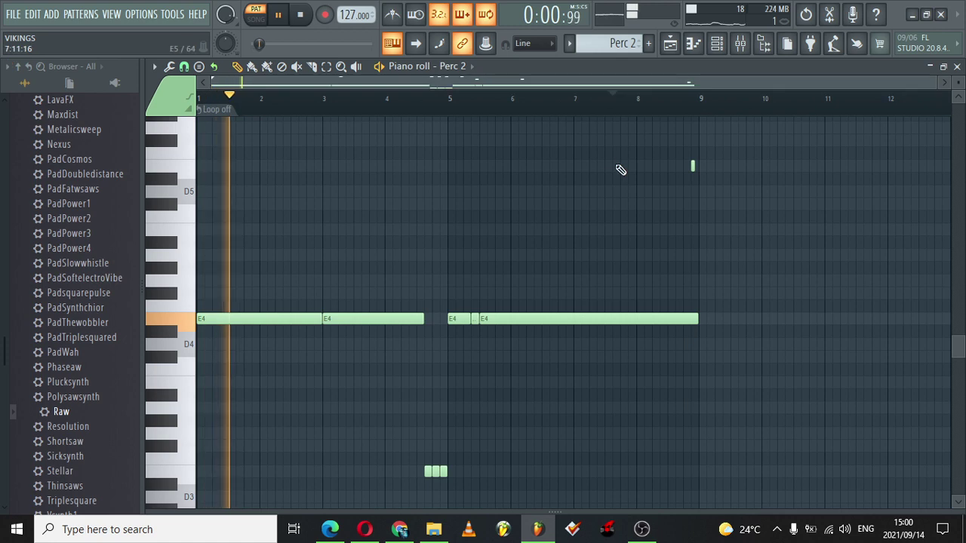
{"action": "left_click_drag", "start_coordinate": [958, 347], "coordinate": [958, 375]}
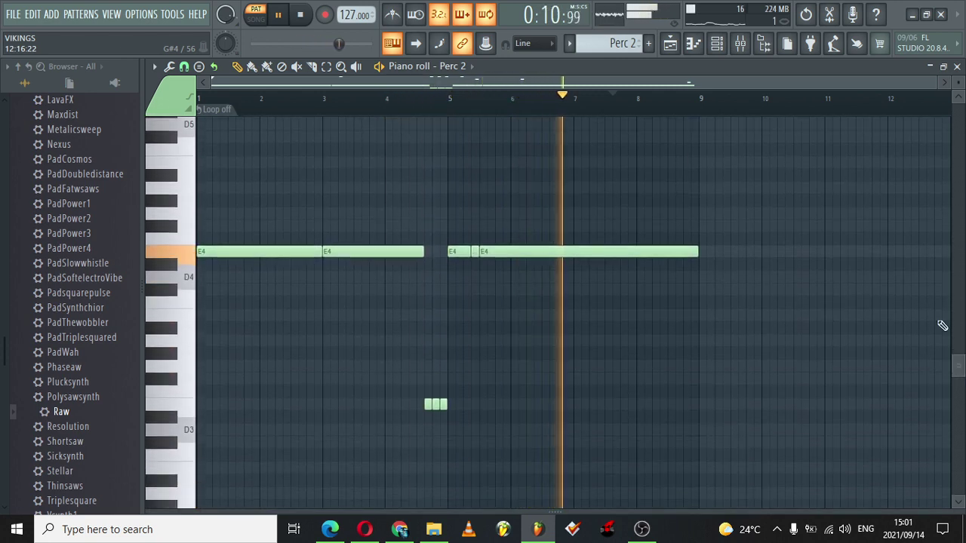
- Return to the playlist, open the Zup pattern at bar 97, and play it from just before its note near bar 9
{"action": "left_click", "coordinate": [670, 44]}
{"action": "left_click_drag", "start_coordinate": [638, 83], "coordinate": [668, 80]}
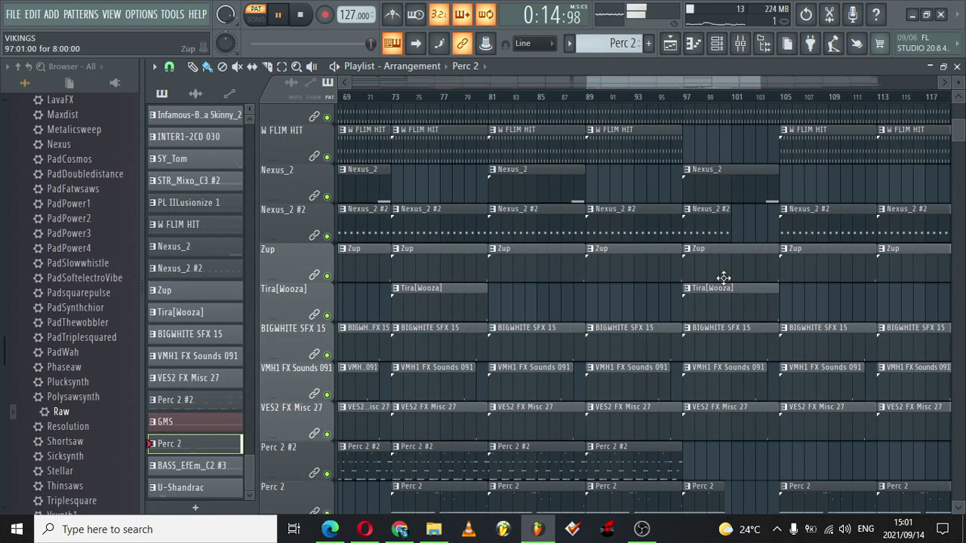
{"action": "left_click", "coordinate": [743, 253]}
{"action": "double_click", "coordinate": [742, 253]}
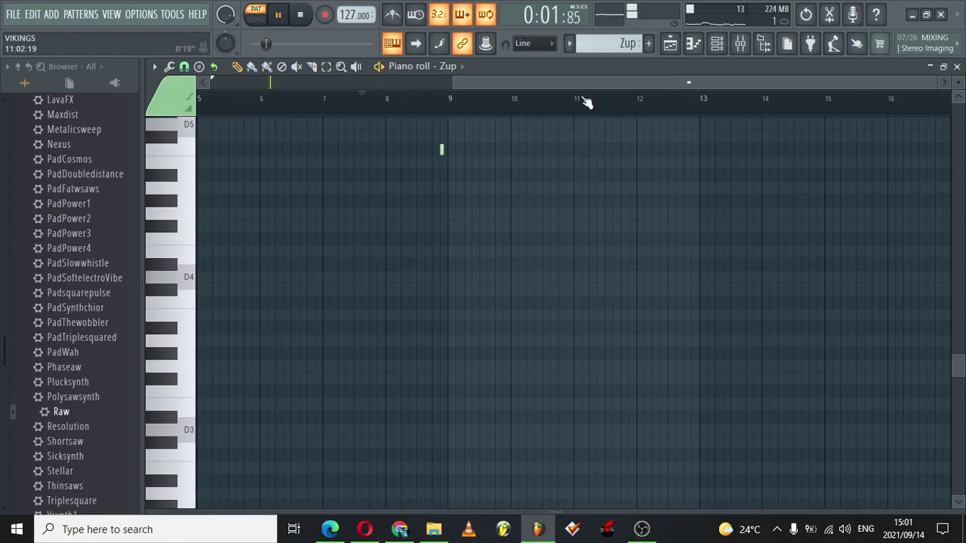
{"action": "left_click", "coordinate": [417, 93]}
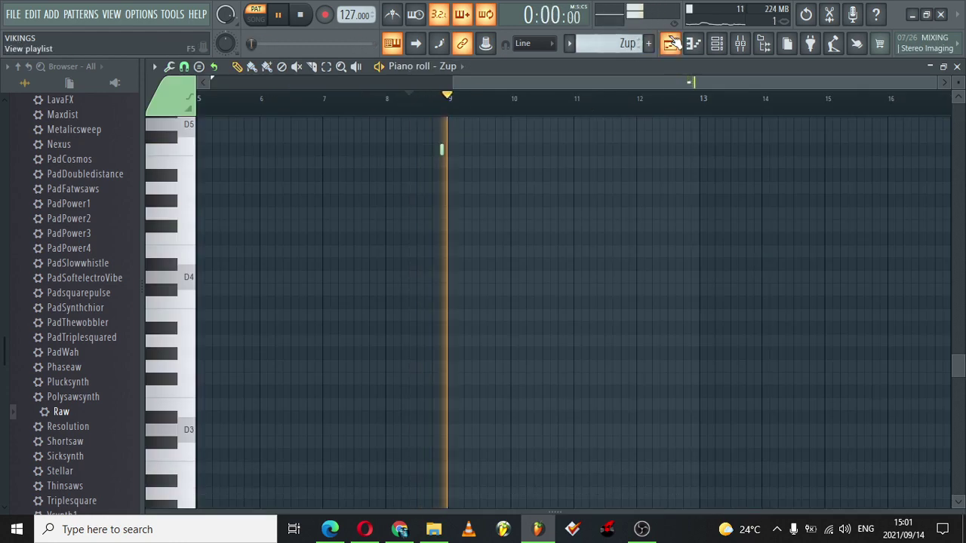
- Return to the playlist and play the Lukid Hard SNR 2_2 pattern at bar 105, viewing its high and low notes
{"action": "left_click", "coordinate": [671, 43]}
{"action": "left_click_drag", "start_coordinate": [666, 78], "coordinate": [737, 79]}
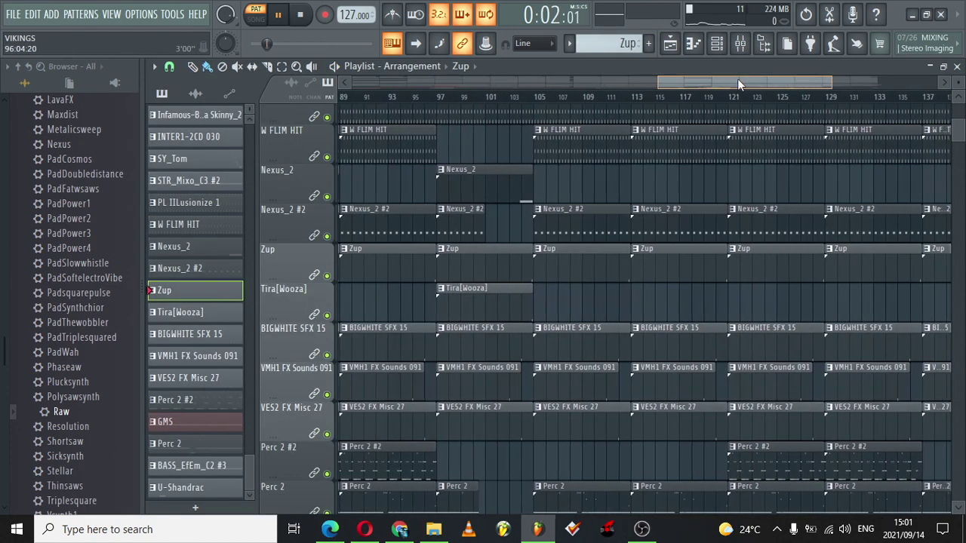
{"action": "left_click_drag", "start_coordinate": [957, 130], "coordinate": [954, 103]}
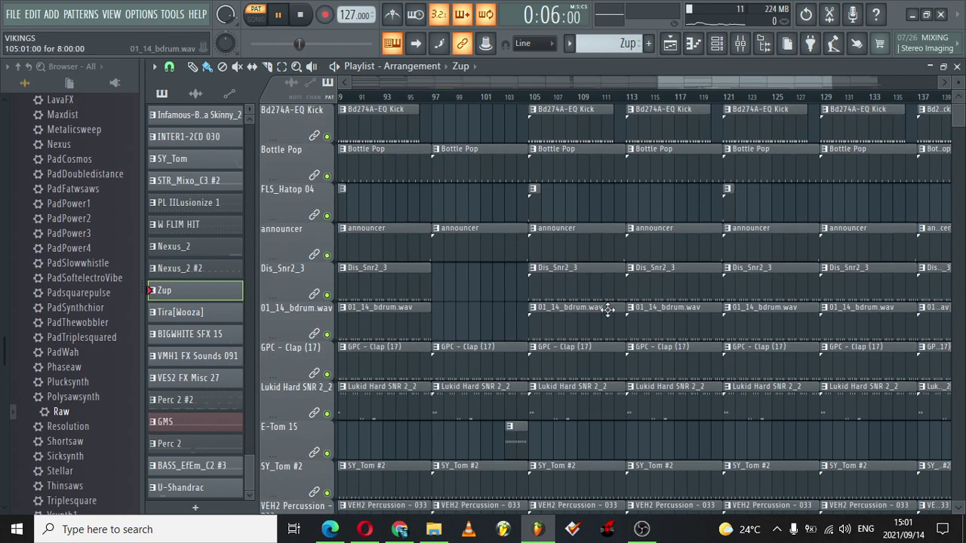
{"action": "left_click", "coordinate": [580, 362]}
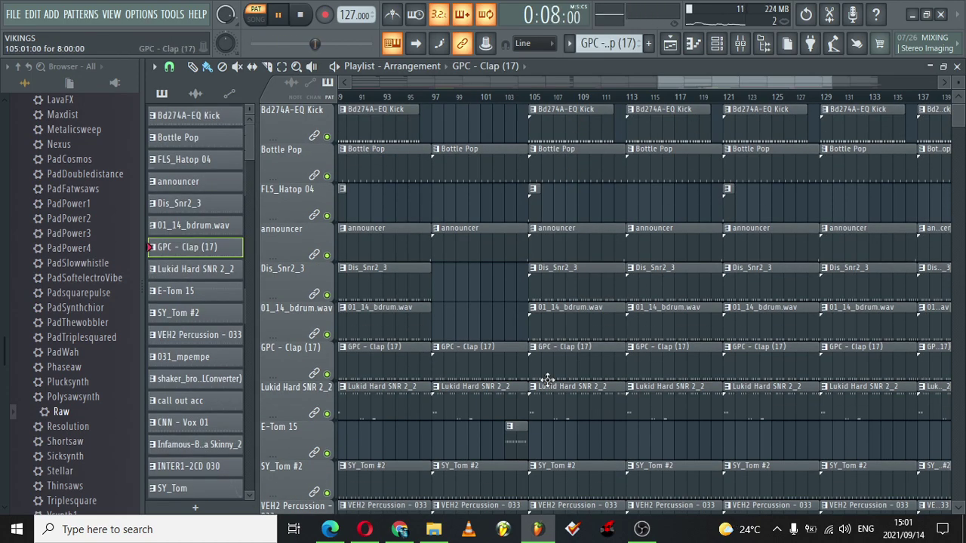
{"action": "double_click", "coordinate": [559, 409]}
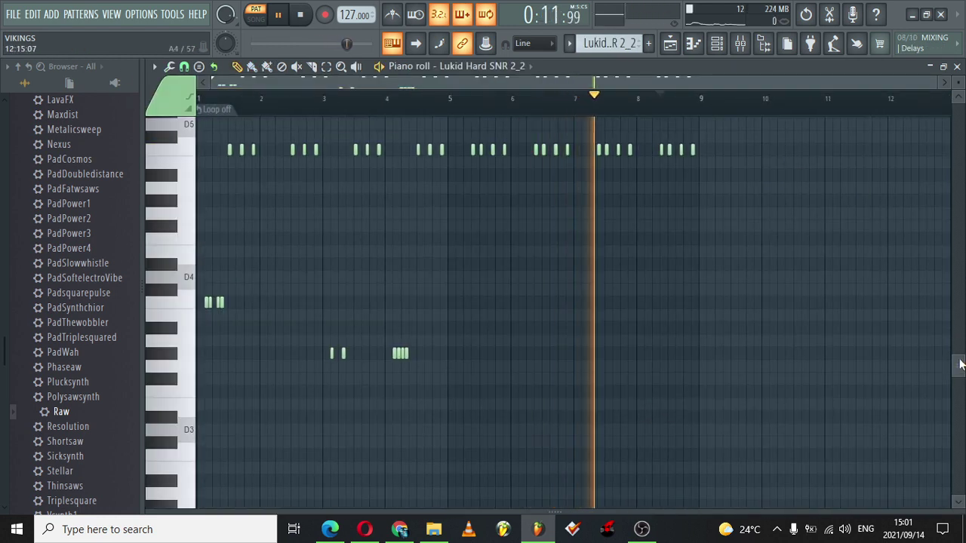
{"action": "scroll", "coordinate": [956, 296], "scroll_direction": "up", "scroll_amount": 2}
{"action": "scroll", "coordinate": [955, 298], "scroll_direction": "up", "scroll_amount": 4}
{"action": "scroll", "coordinate": [956, 324], "scroll_direction": "down", "scroll_amount": 4}
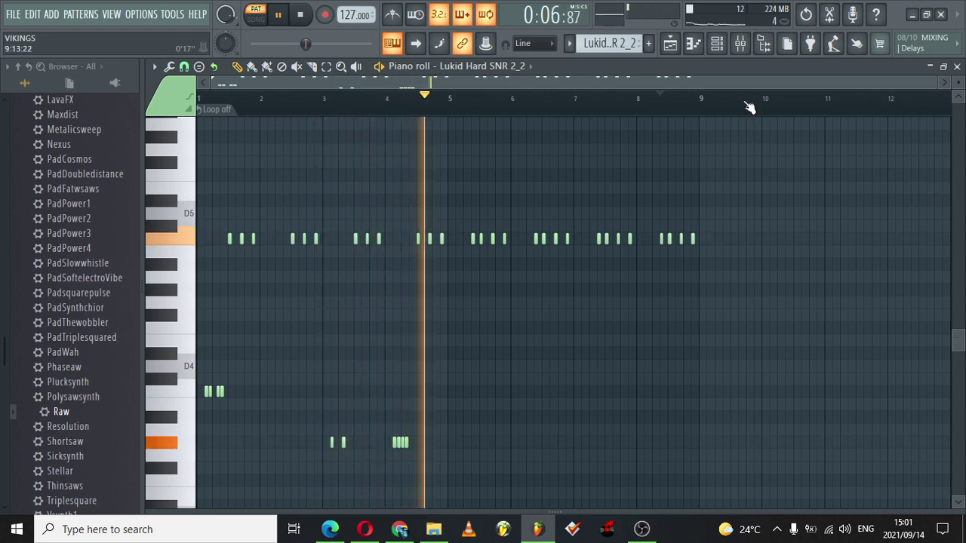
- Return to the playlist, open the SY_Tom pattern at bar 121, and play its descending notes from bar 8
{"action": "left_click", "coordinate": [670, 44]}
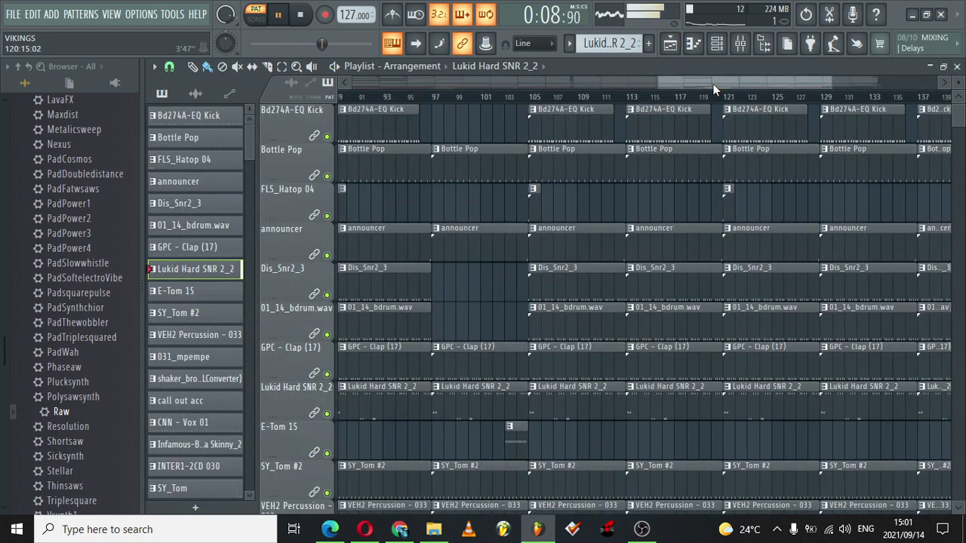
{"action": "left_click_drag", "start_coordinate": [715, 89], "coordinate": [742, 80]}
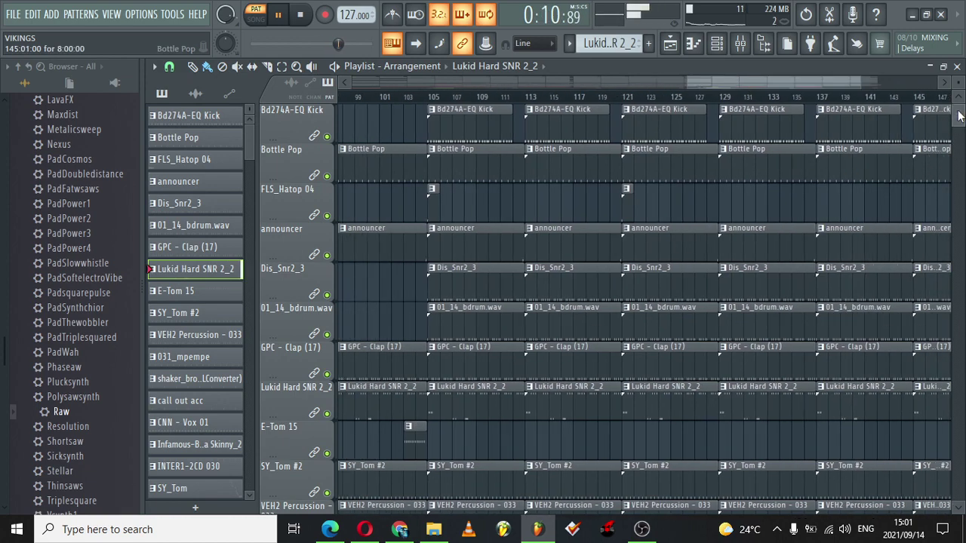
{"action": "left_click_drag", "start_coordinate": [959, 115], "coordinate": [959, 125]}
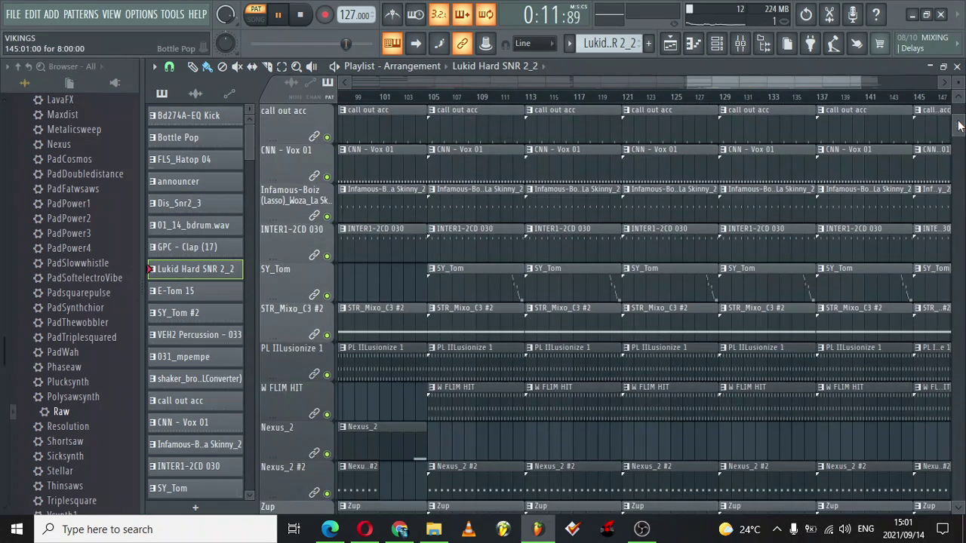
{"action": "left_click", "coordinate": [553, 495]}
{"action": "left_click", "coordinate": [545, 399]}
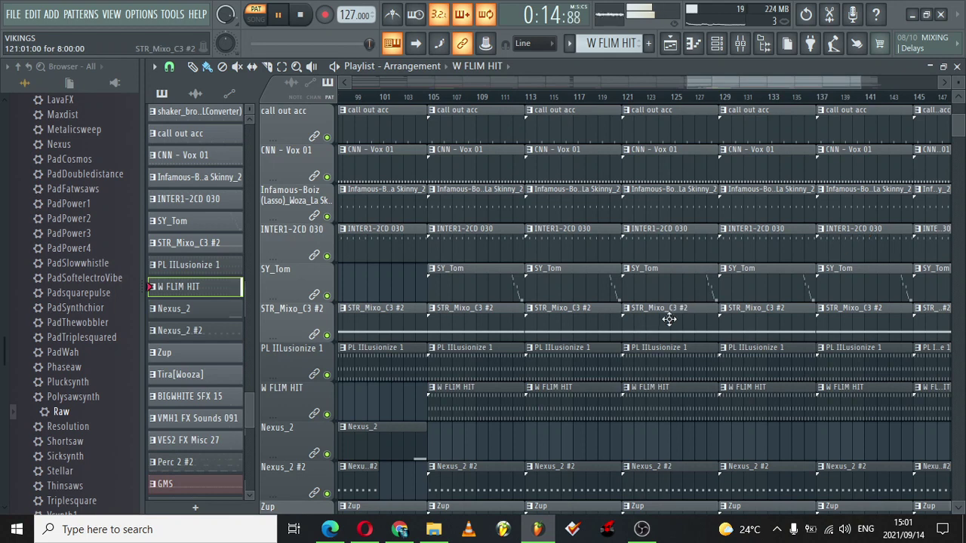
{"action": "left_click", "coordinate": [678, 273]}
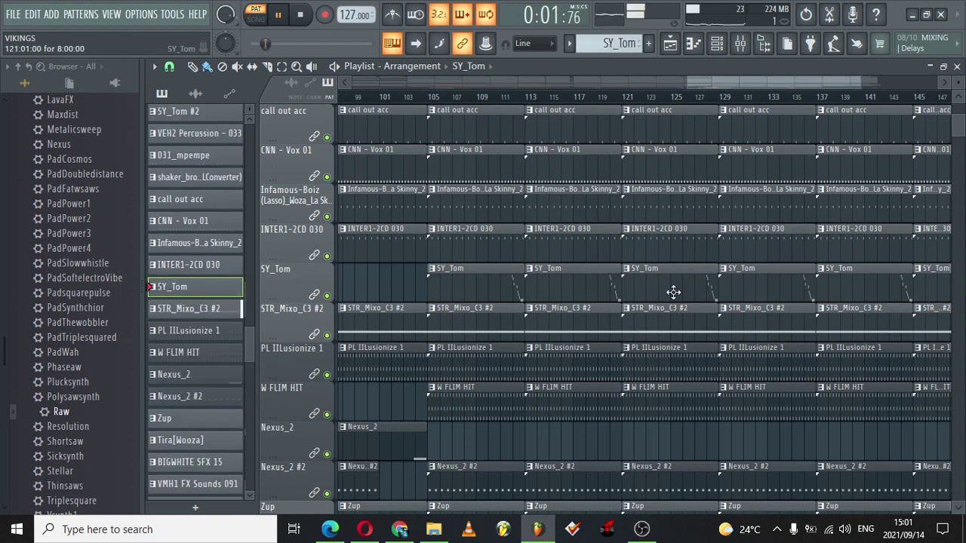
{"action": "double_click", "coordinate": [673, 292]}
{"action": "left_click", "coordinate": [386, 115]}
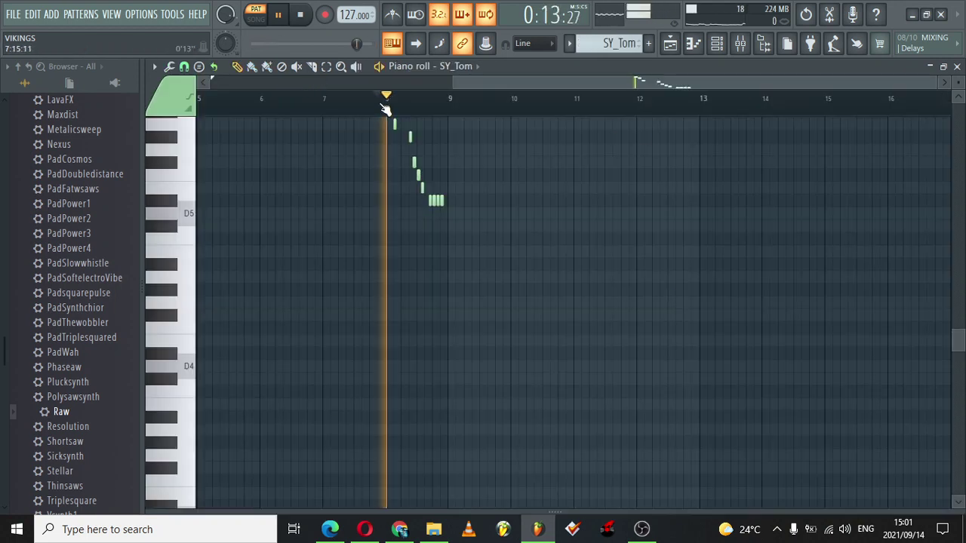
- View all the SY_Tom notes, return to the playlist, show the arrangement's end and lower tracks, and switch playback to song mode
{"action": "left_click_drag", "start_coordinate": [958, 343], "coordinate": [958, 292]}
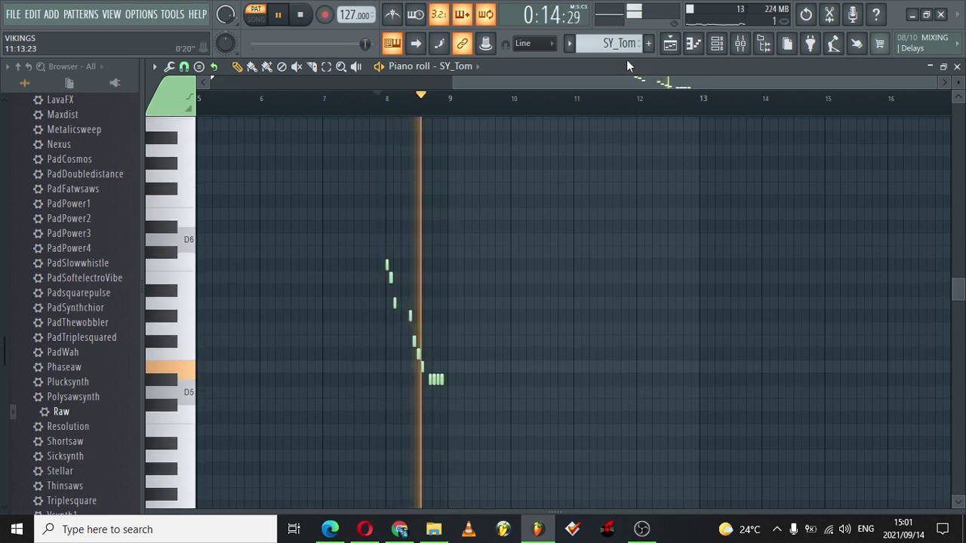
{"action": "left_click", "coordinate": [670, 43]}
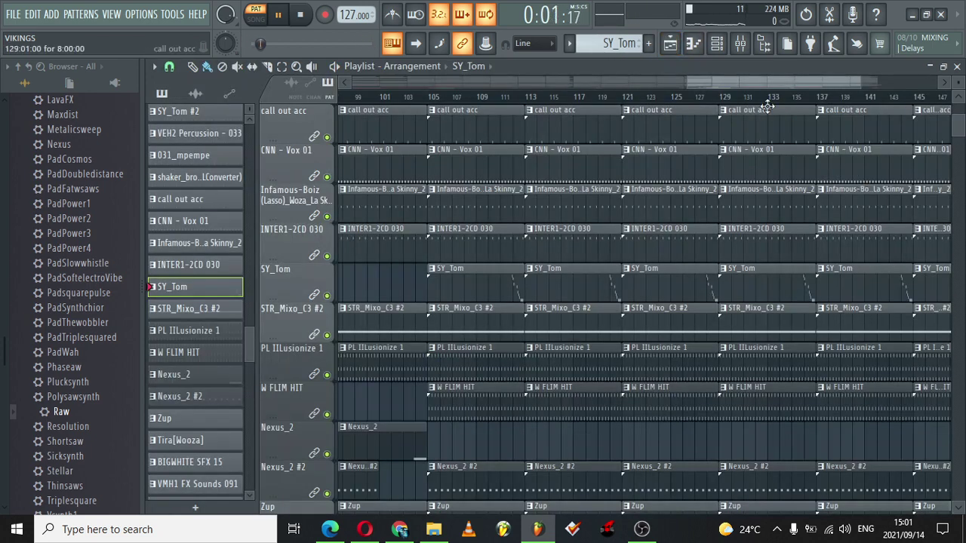
{"action": "left_click_drag", "start_coordinate": [747, 85], "coordinate": [821, 98]}
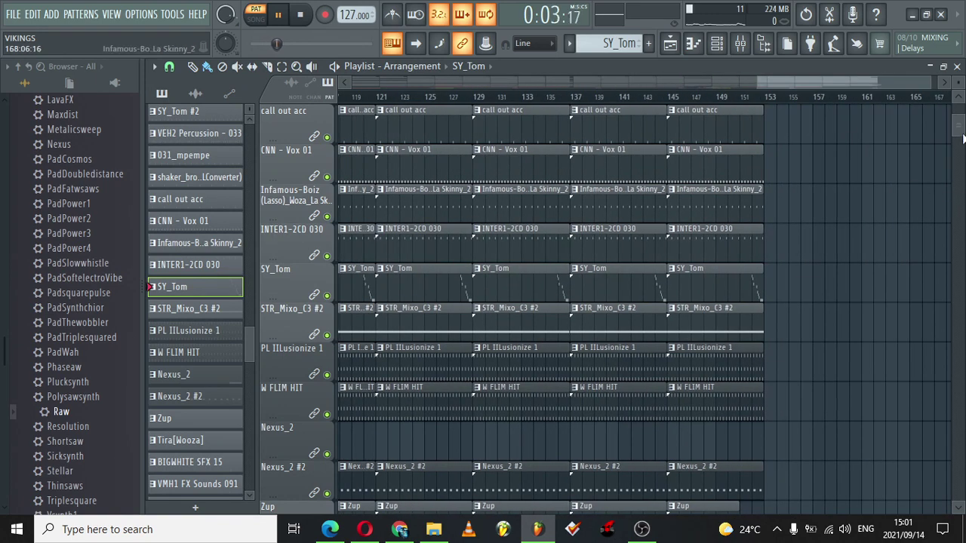
{"action": "left_click_drag", "start_coordinate": [962, 134], "coordinate": [962, 142]}
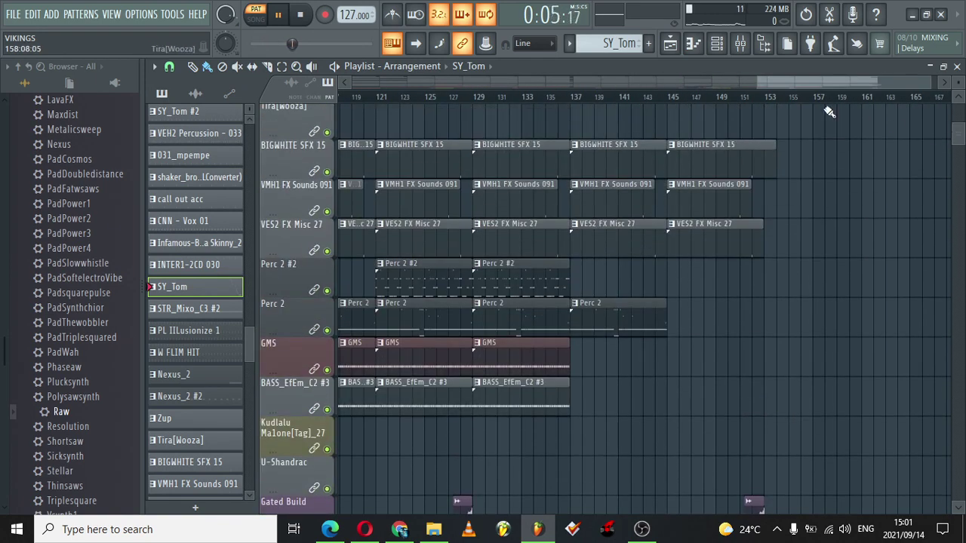
{"action": "left_click", "coordinate": [257, 21]}
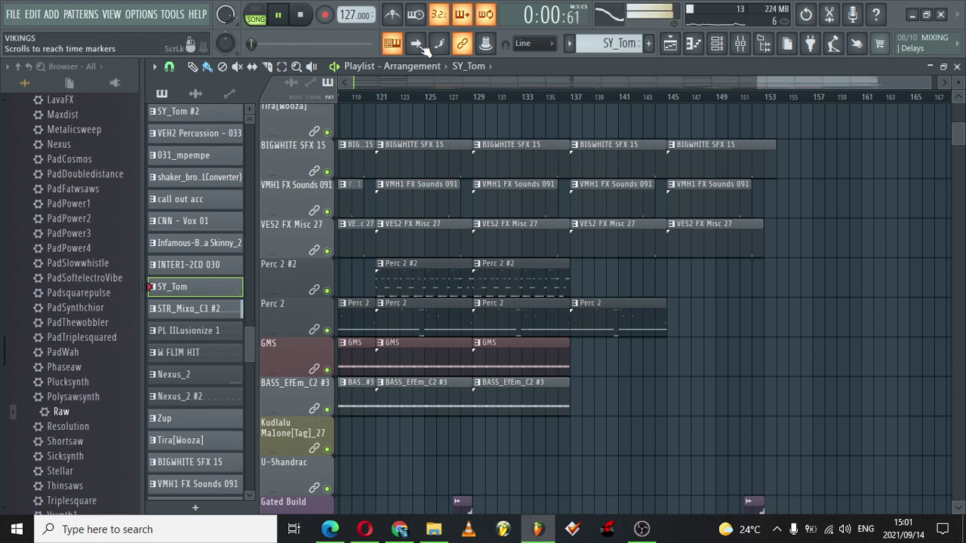
- Open the project info settings and review the comments, highlighting the line with the artists and track title
{"action": "left_click", "coordinate": [158, 13]}
{"action": "left_click", "coordinate": [165, 136]}
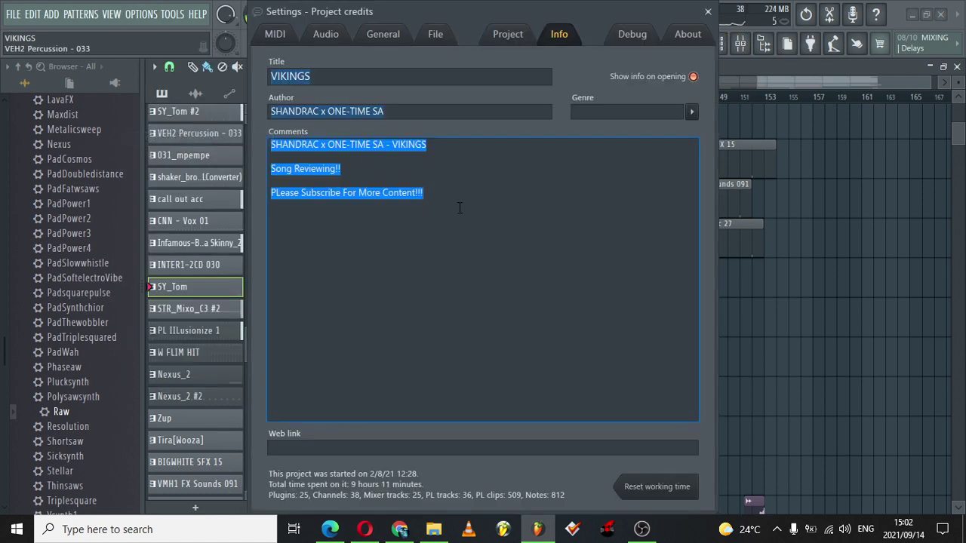
{"action": "left_click", "coordinate": [433, 196]}
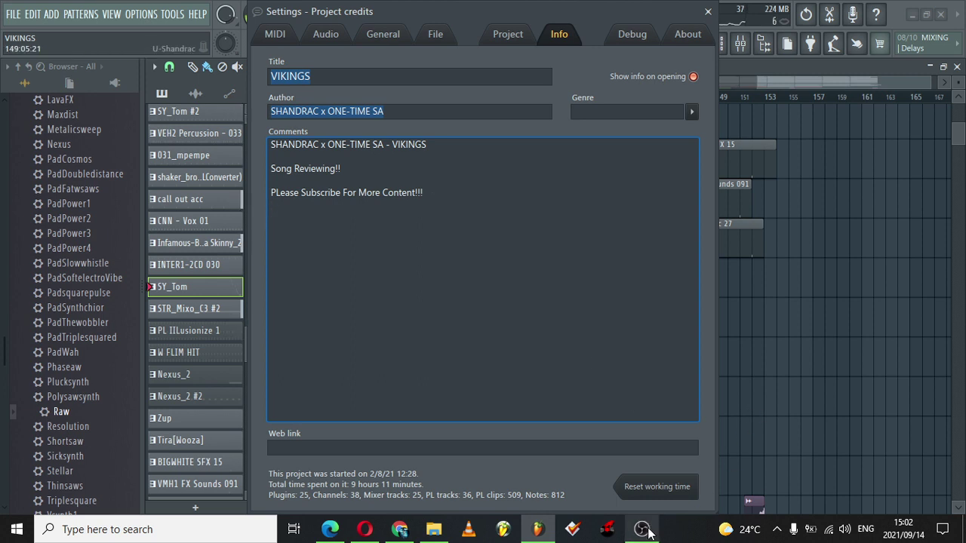
{"action": "mouse_move", "coordinate": [642, 528]}
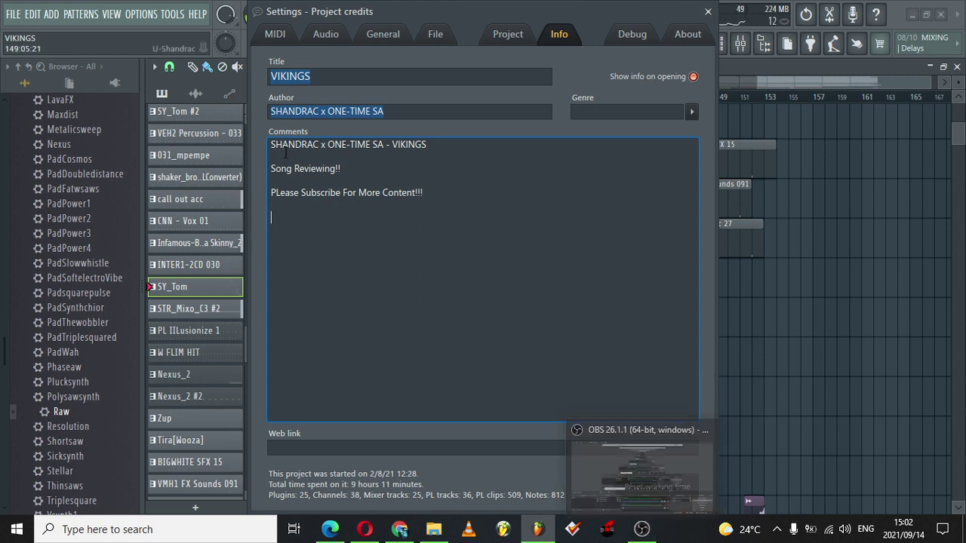
{"action": "left_click_drag", "start_coordinate": [270, 144], "coordinate": [428, 144]}
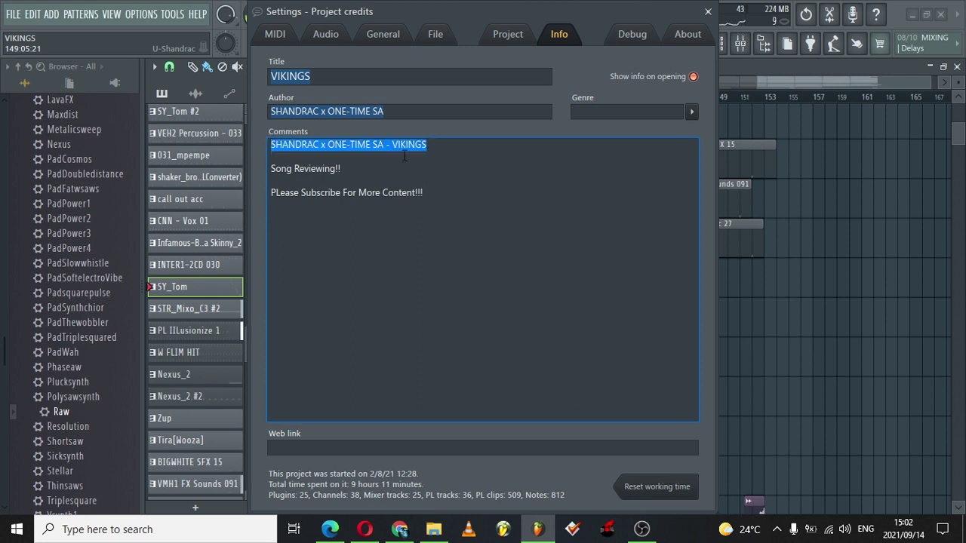
- Add the line "Don't Use This Track as Your Own!!" at the end of the project comments and close the settings
{"action": "left_click", "coordinate": [436, 190]}
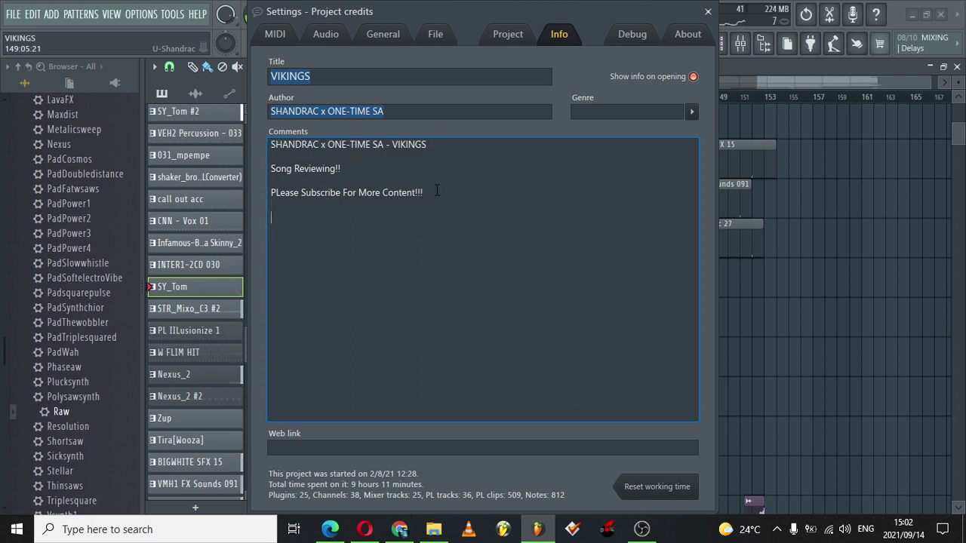
{"action": "type", "text": "Don't"}
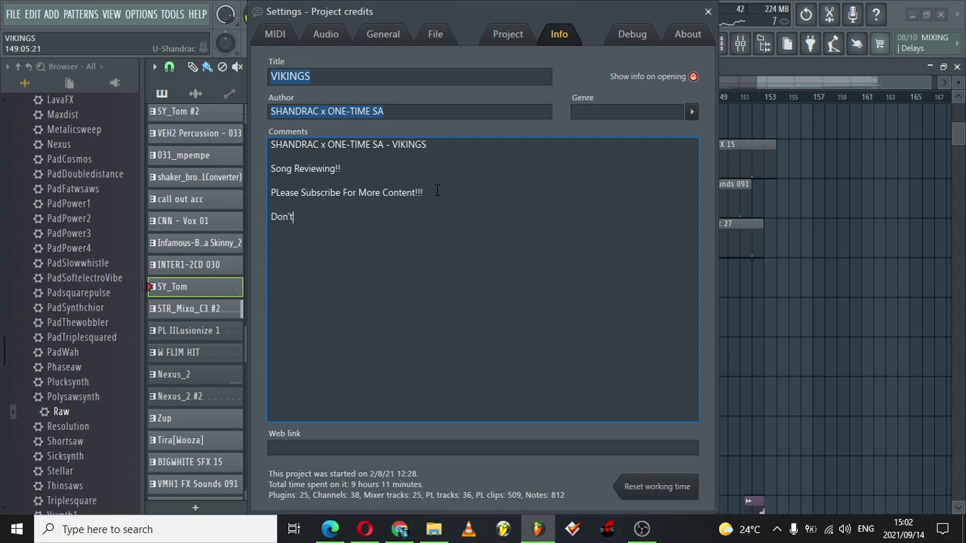
{"action": "type", "text": " Use "}
{"action": "type", "text": "THius "}
{"action": "type", "text": "h"}
{"action": "type", "text": "is Track "}
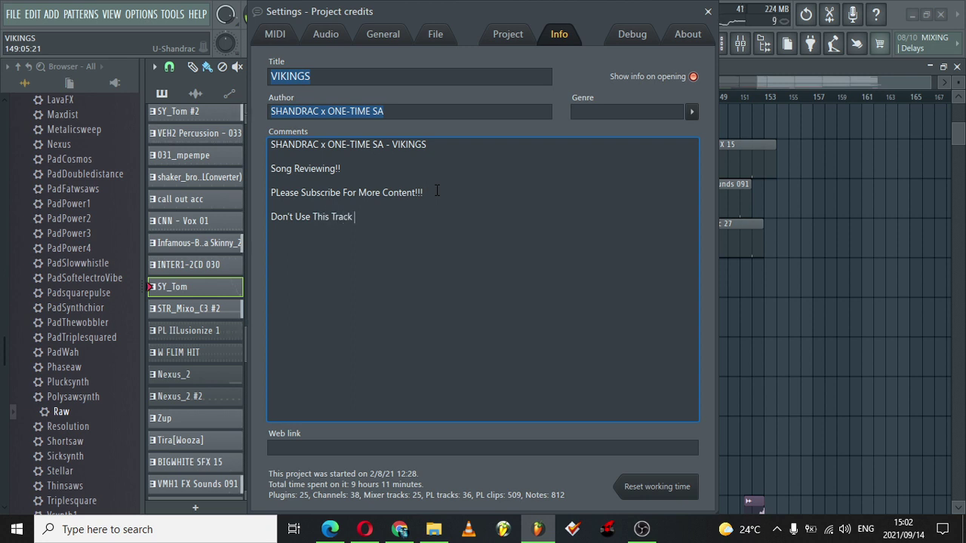
{"action": "type", "text": "as Your Own!!"}
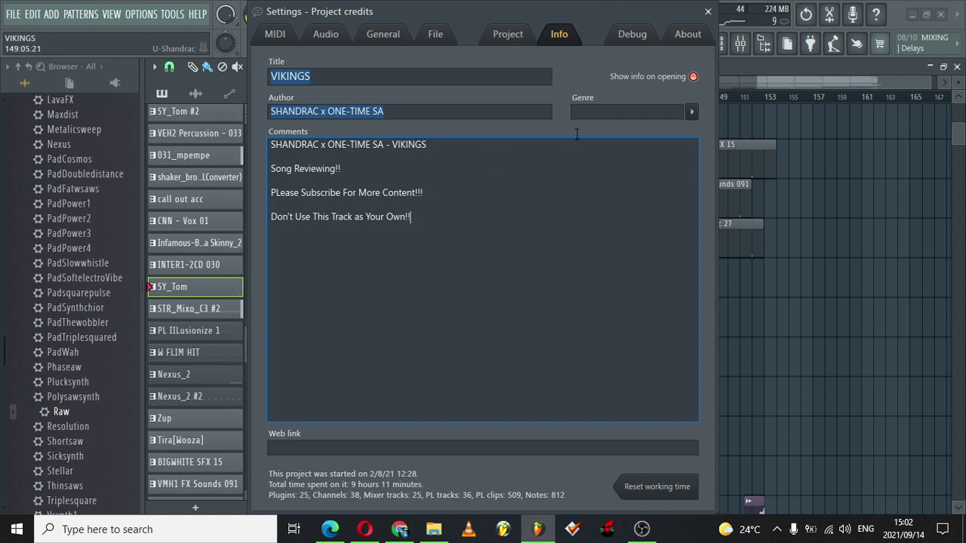
{"action": "left_click", "coordinate": [707, 11]}
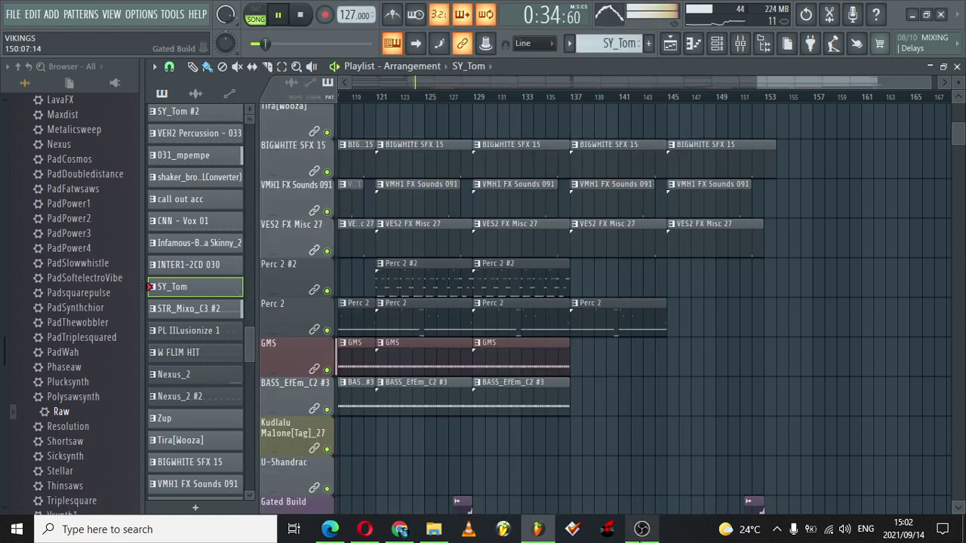